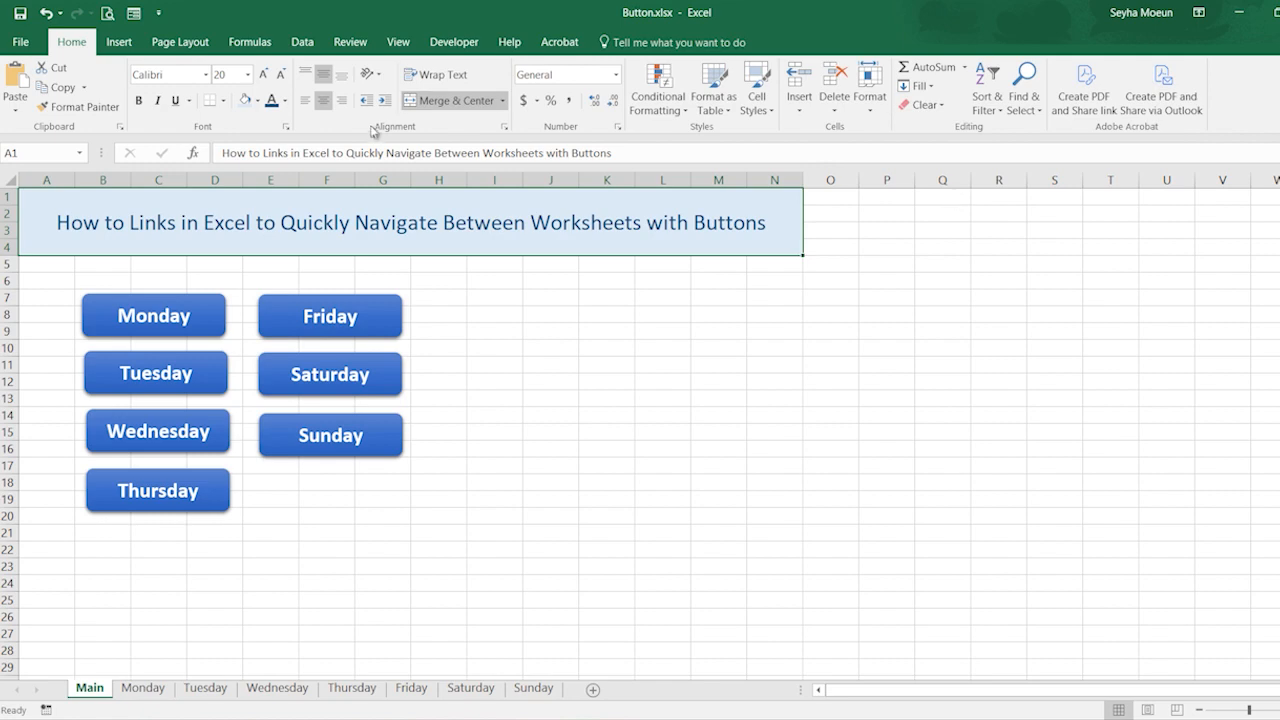
- Examine the weekday buttons on the Main sheet and the contents of the Monday through Sunday sheets, returning to Main
left_click(529, 331)
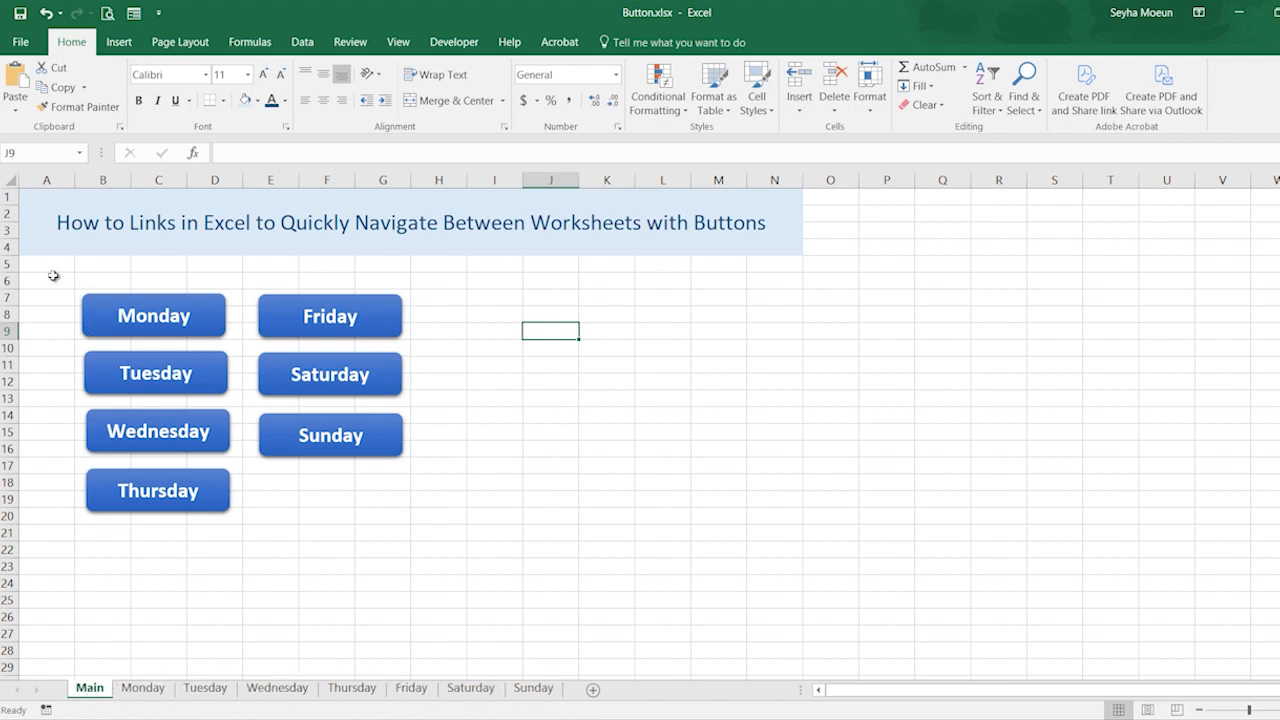
left_click_drag(51, 277, 569, 508)
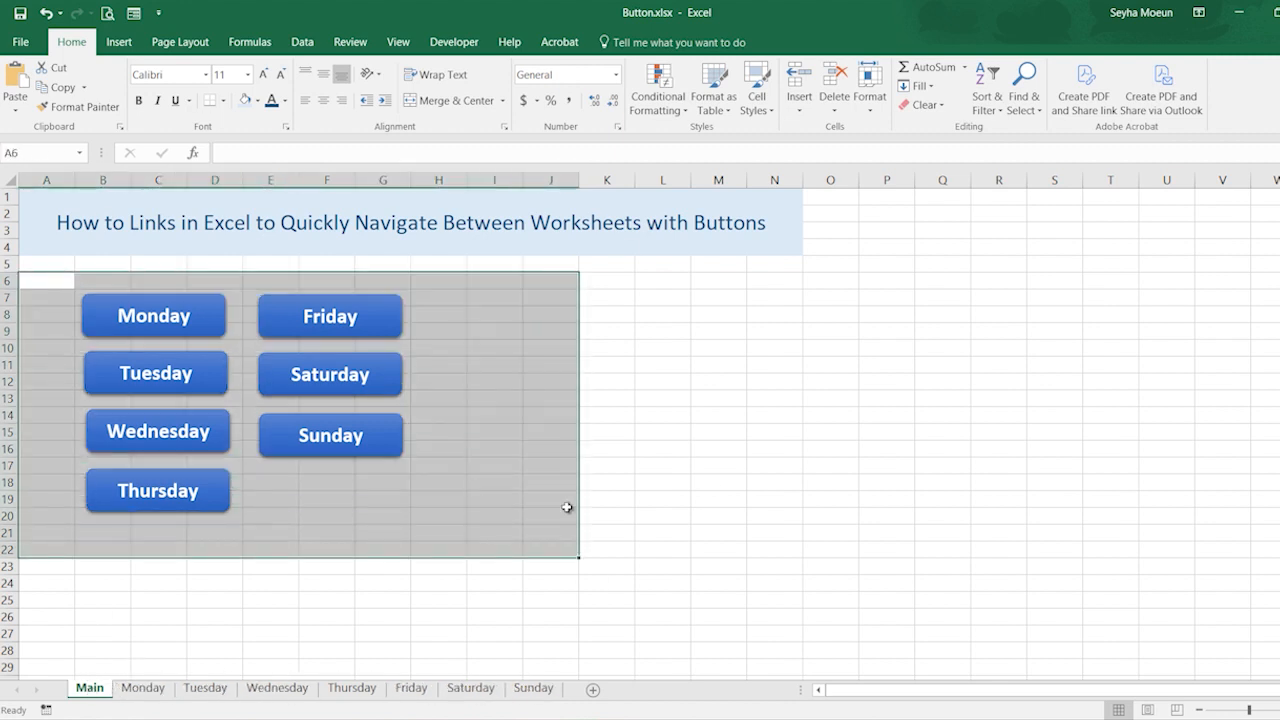
left_click(745, 502)
left_click(147, 688)
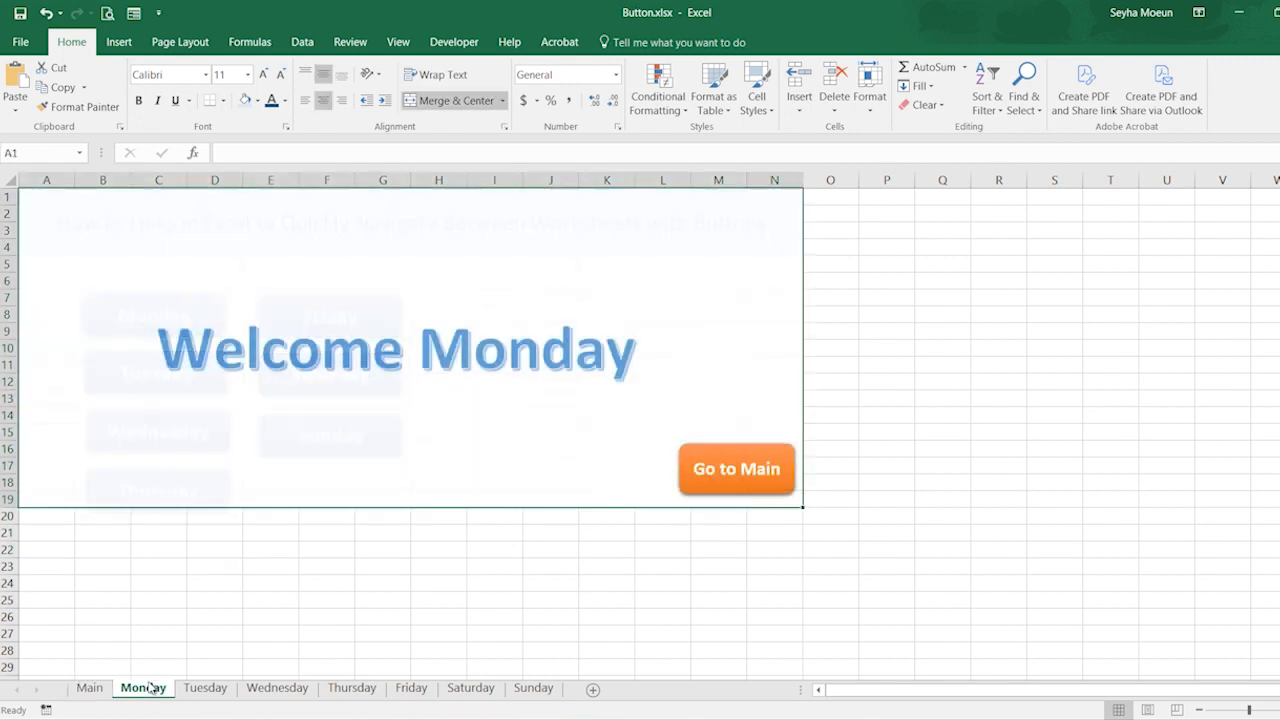
left_click(205, 688)
left_click(275, 688)
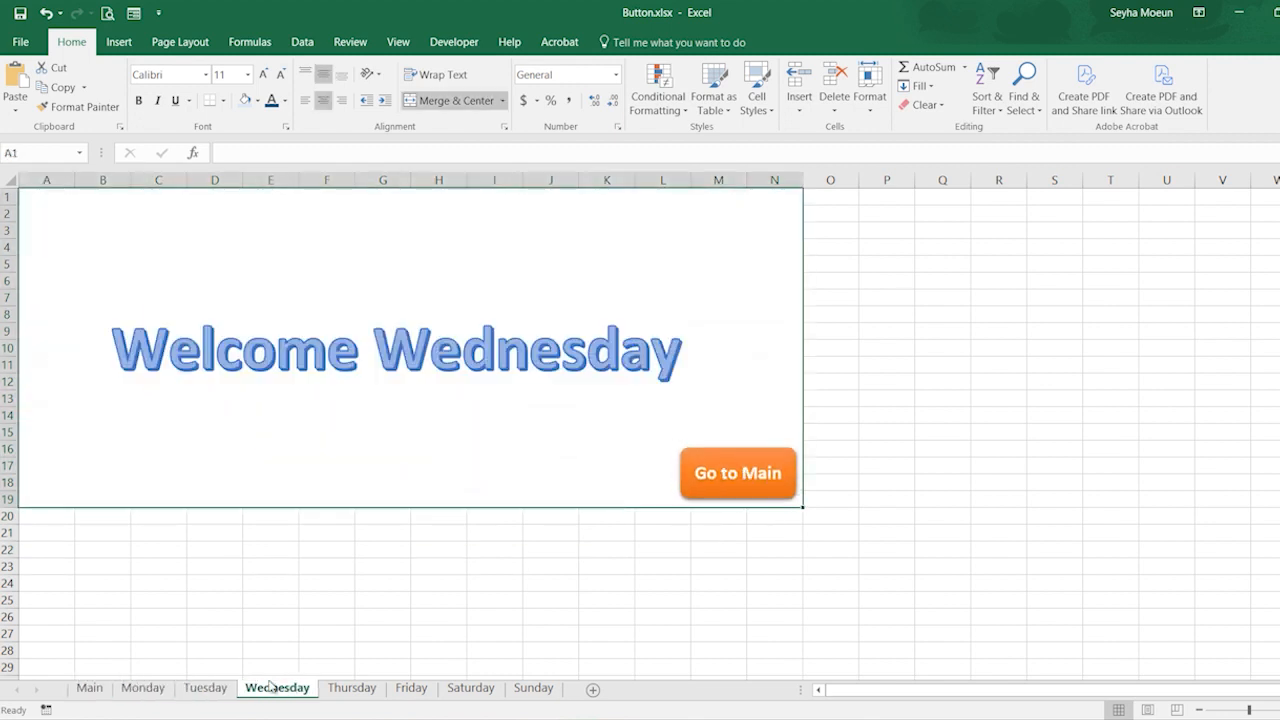
left_click(352, 688)
left_click(418, 690)
left_click(470, 688)
left_click(533, 688)
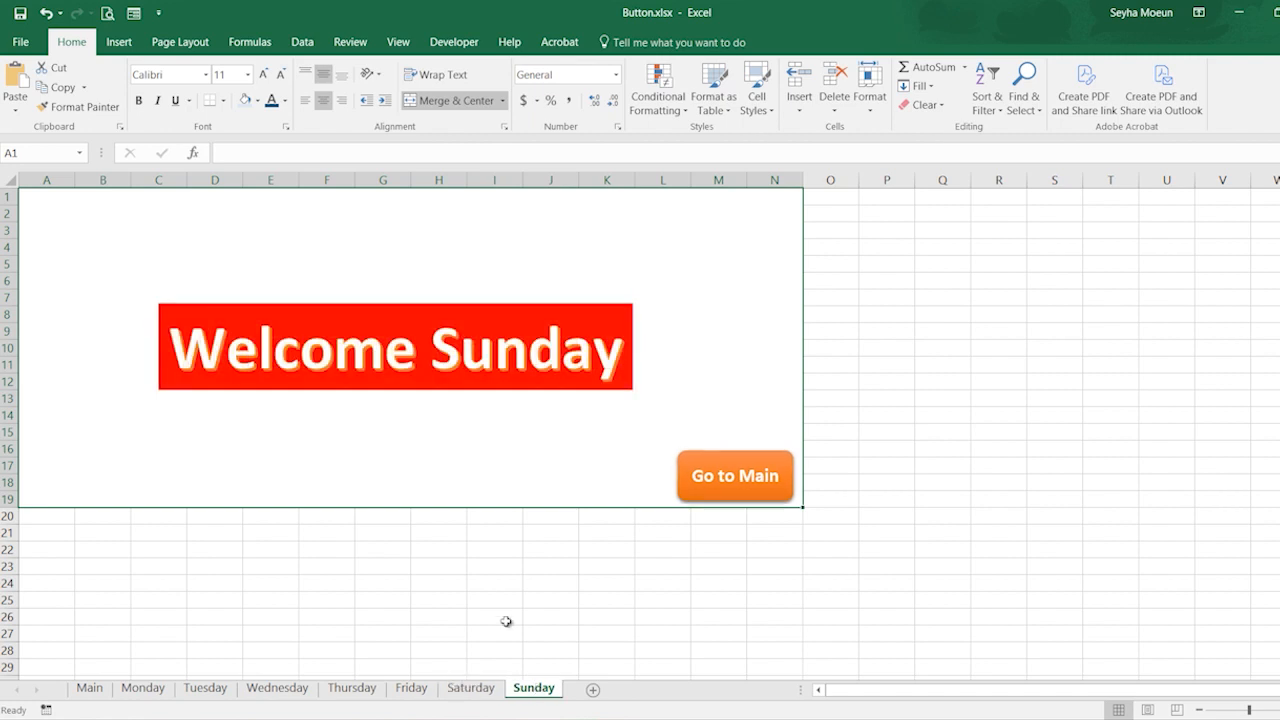
left_click(91, 689)
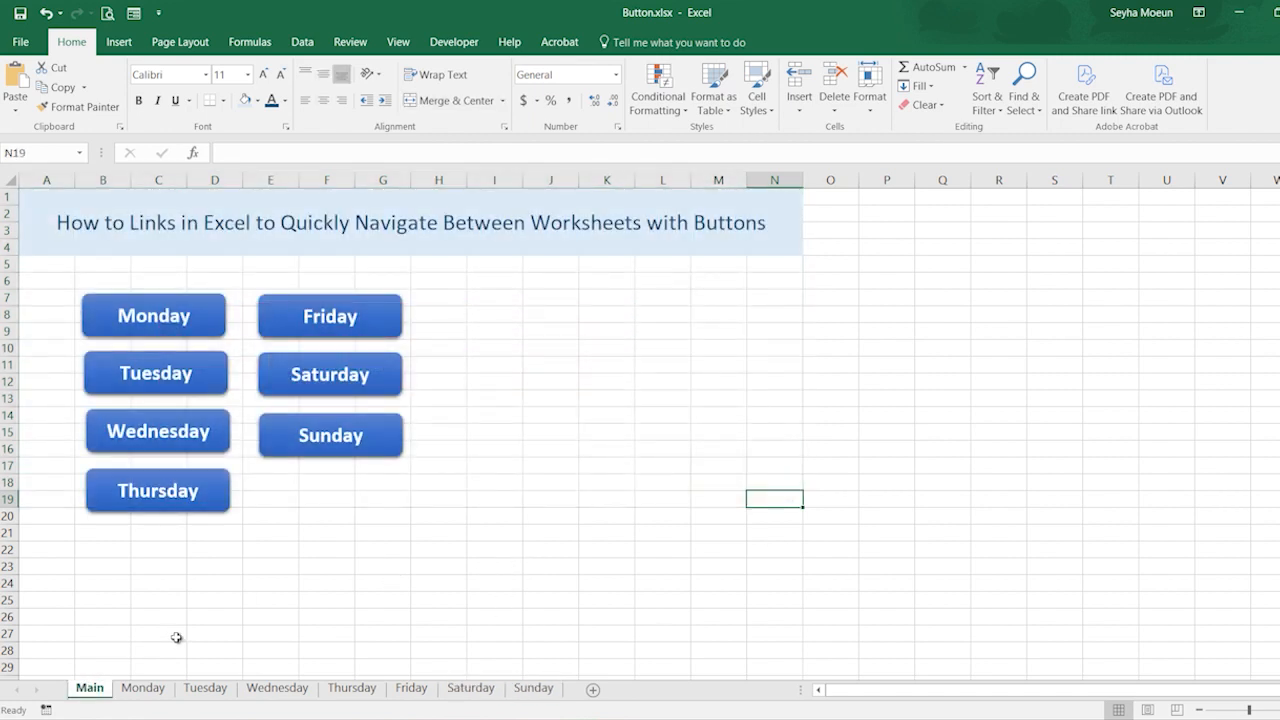
- View the Monday, Tuesday, Wednesday and Thursday sheets again and go back to the Main sheet
left_click(143, 690)
left_click(212, 690)
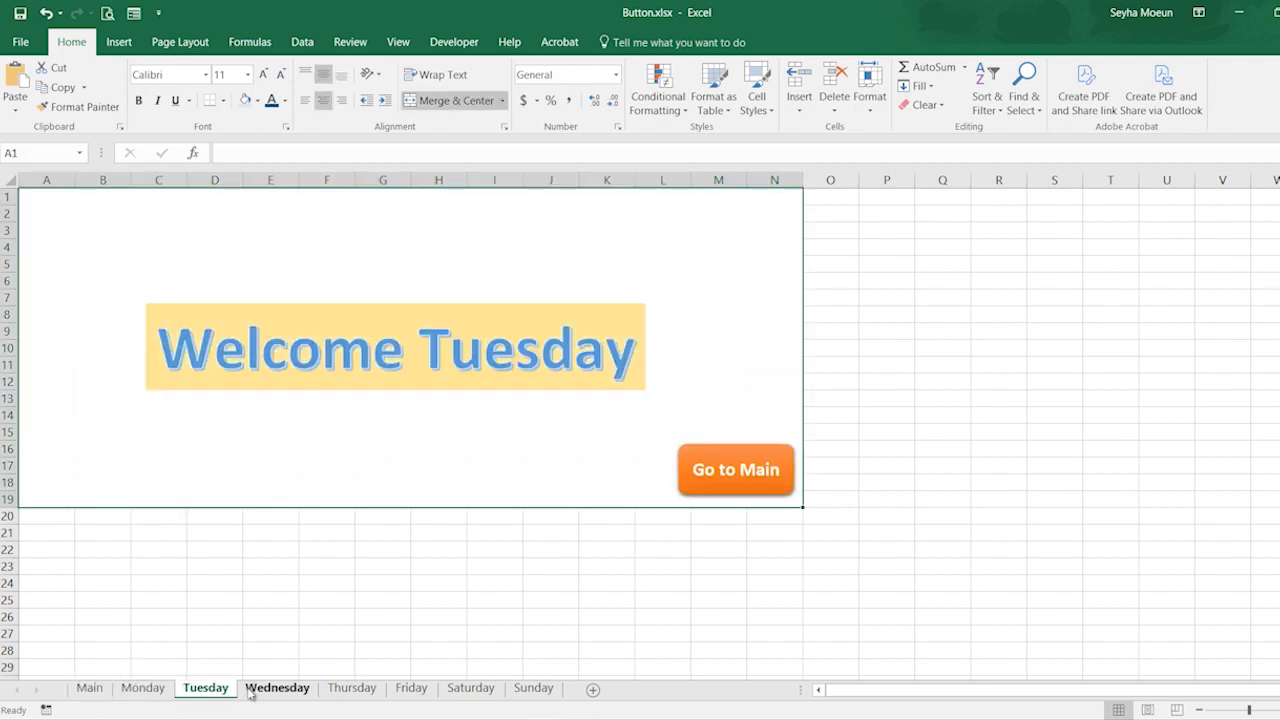
left_click(252, 690)
left_click(365, 690)
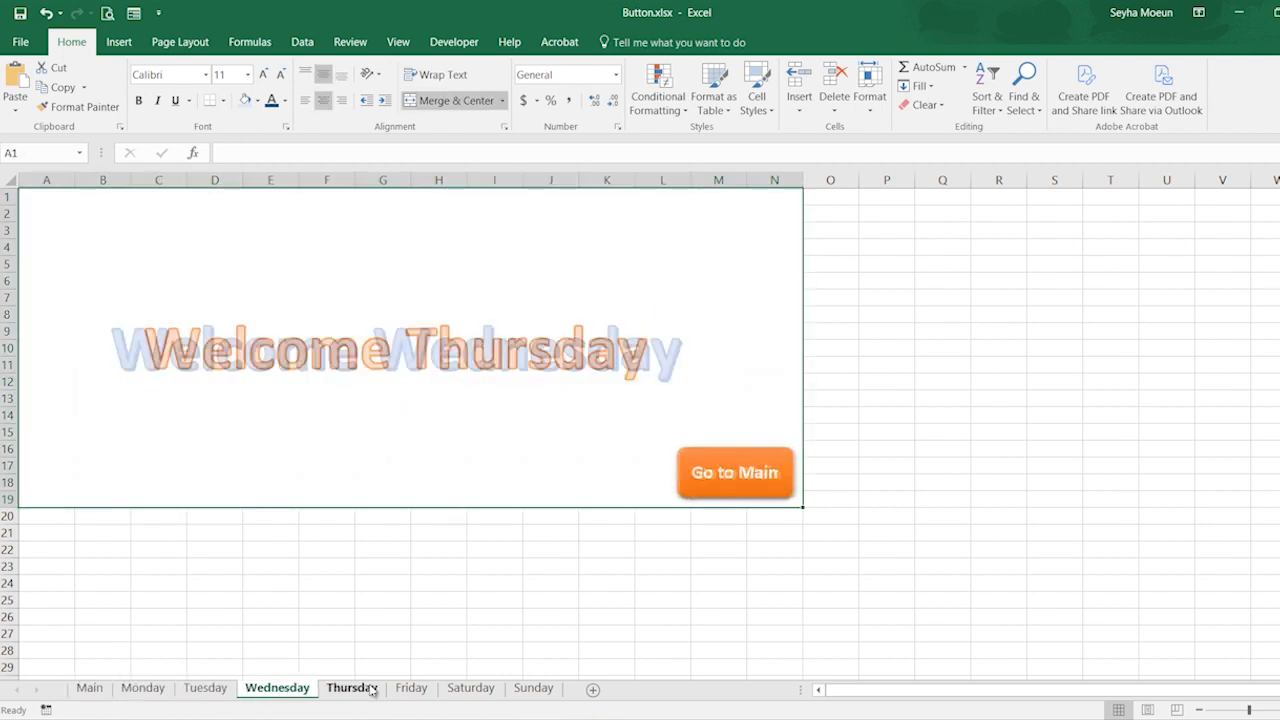
left_click(290, 690)
left_click(89, 690)
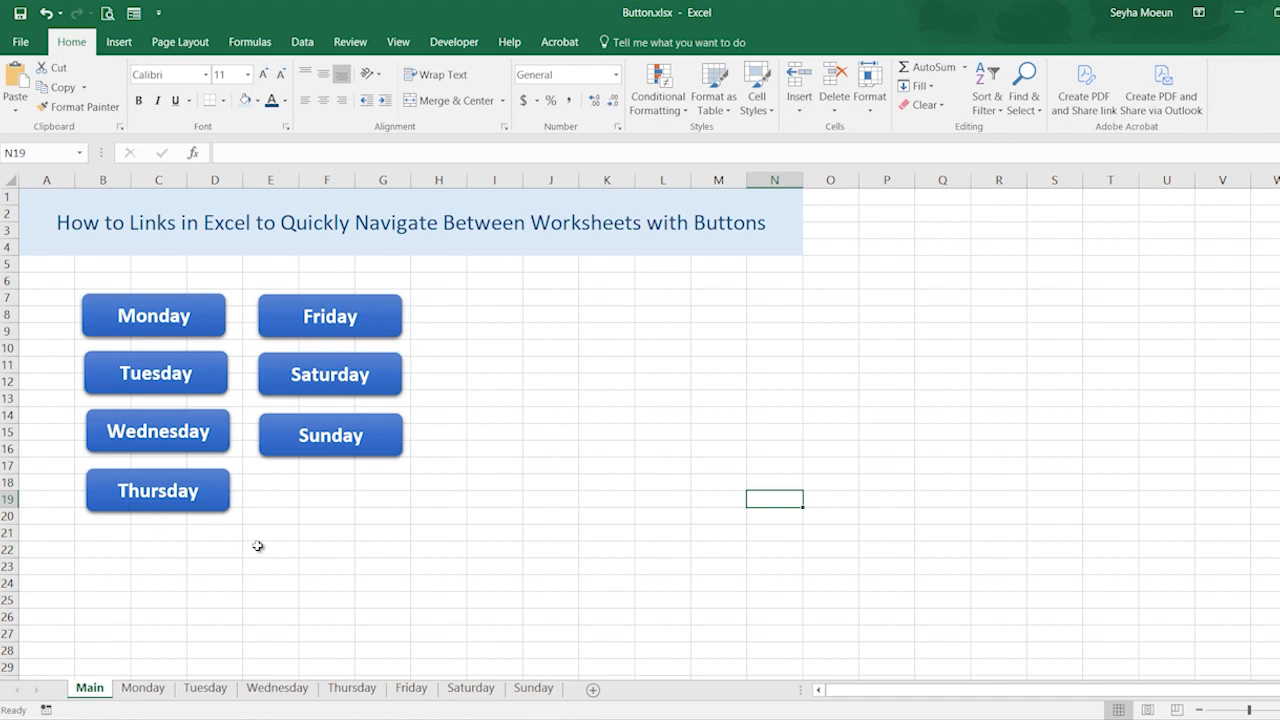
- Test the Wednesday button's link on Main and the Go to Main button on the Wednesday sheet
left_click(214, 441)
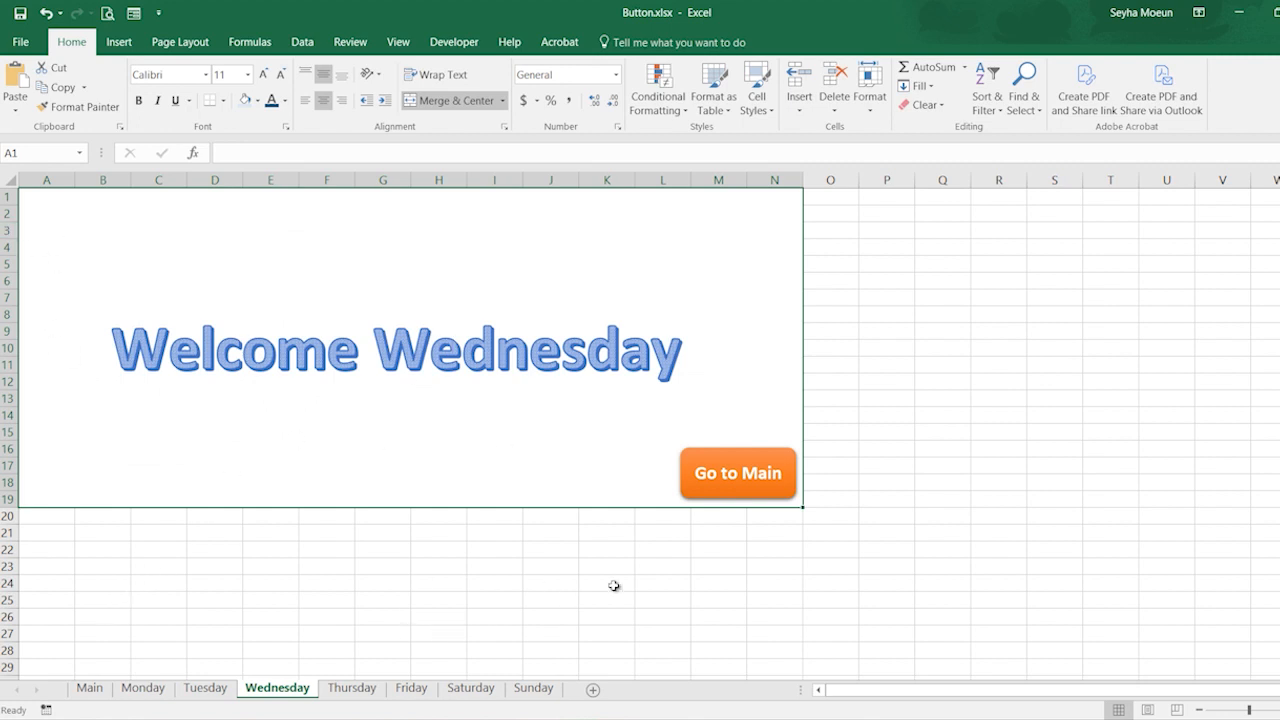
left_click(744, 484)
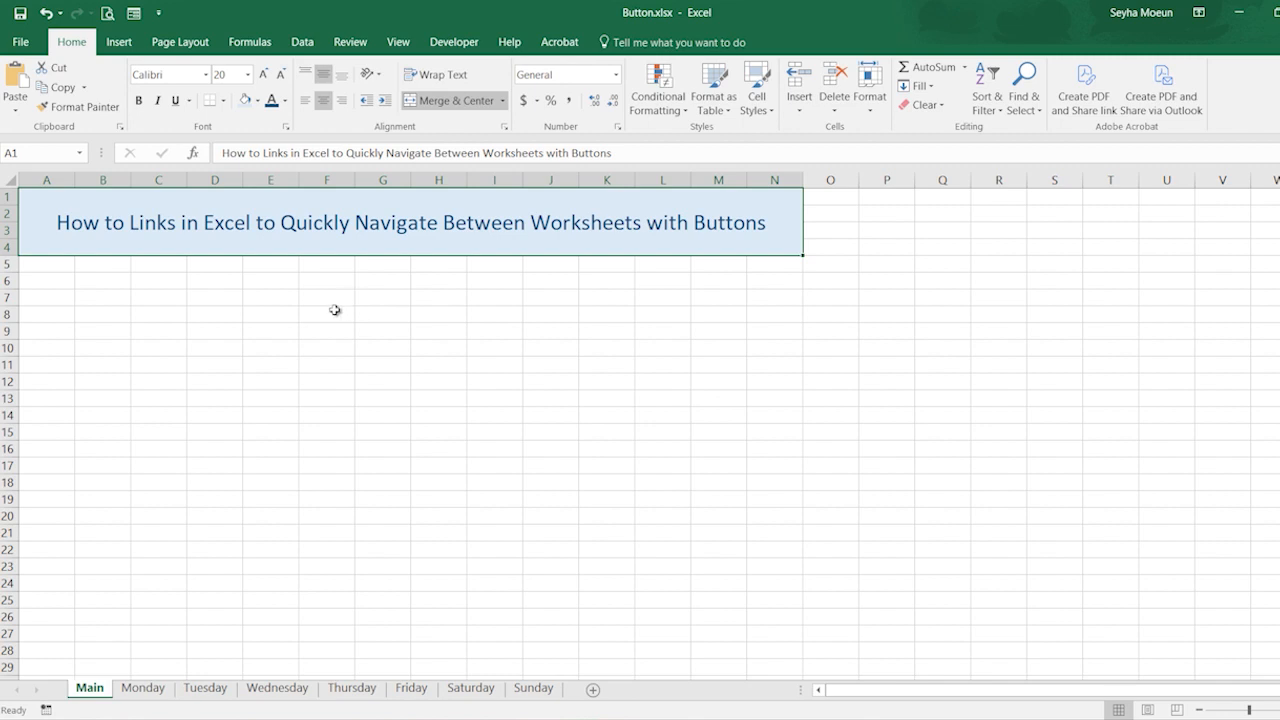
- Draw a rounded rectangle about 1.71 by 0.51 inches over B7:D9 and apply the shaded blue style from the last theme row
left_click(119, 42)
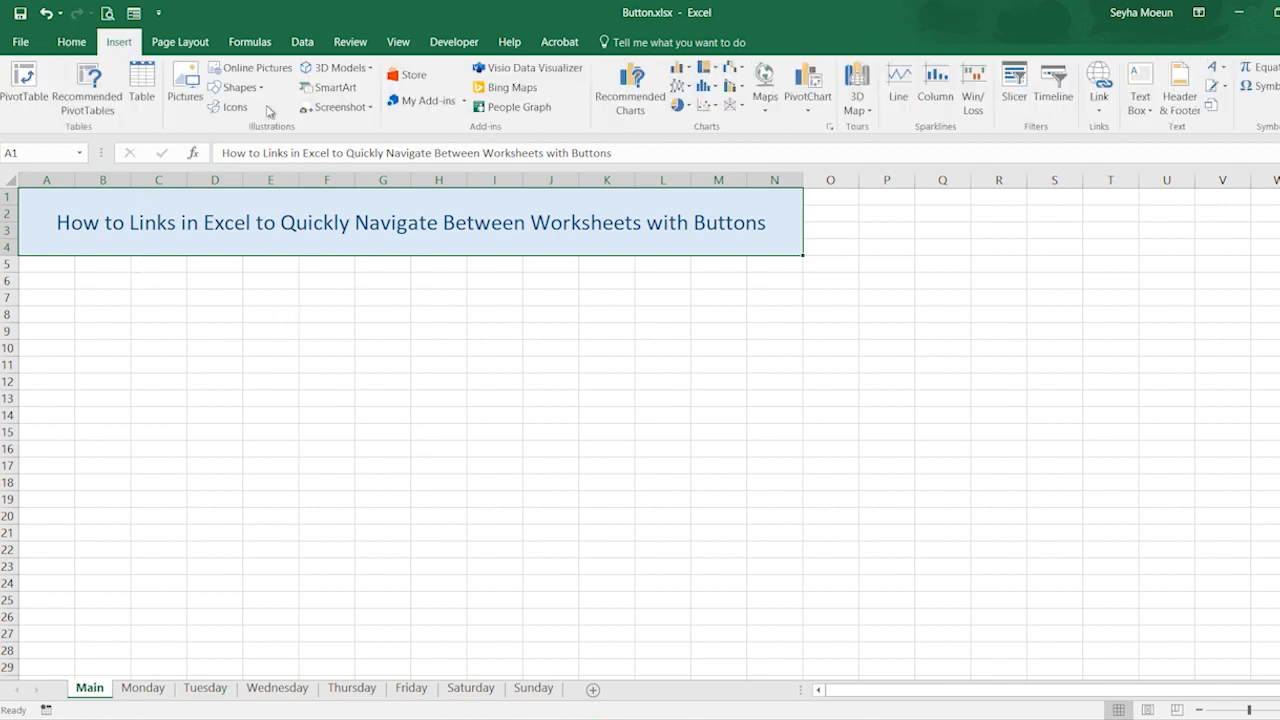
left_click(237, 87)
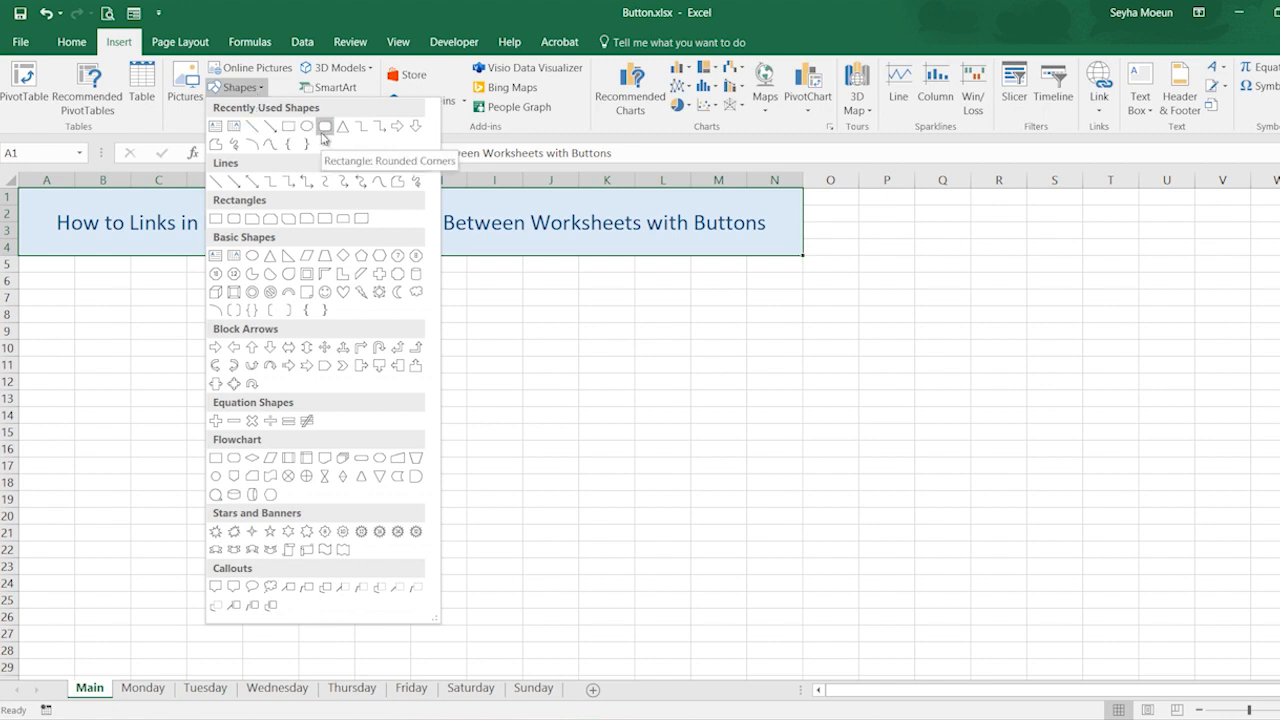
left_click(323, 130)
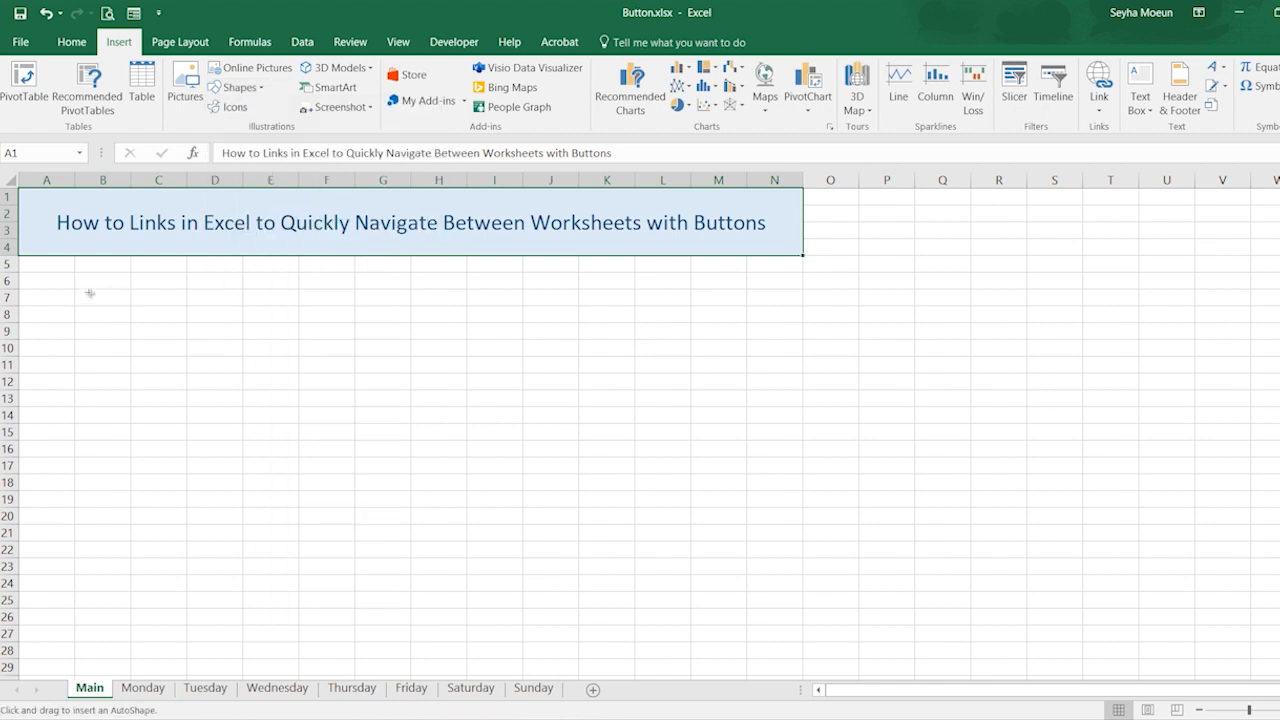
mouse_move(89, 293)
left_mouse_down()
mouse_move(214, 311)
mouse_move(227, 337)
left_mouse_up()
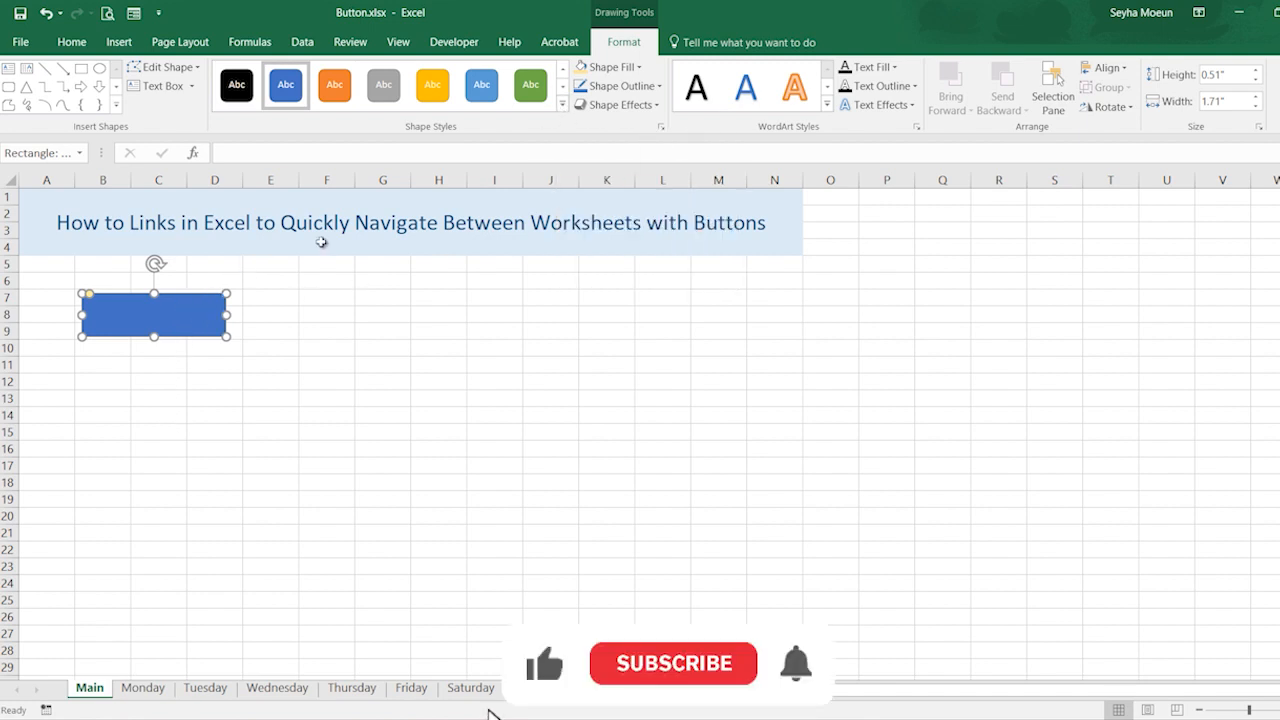
left_click(562, 107)
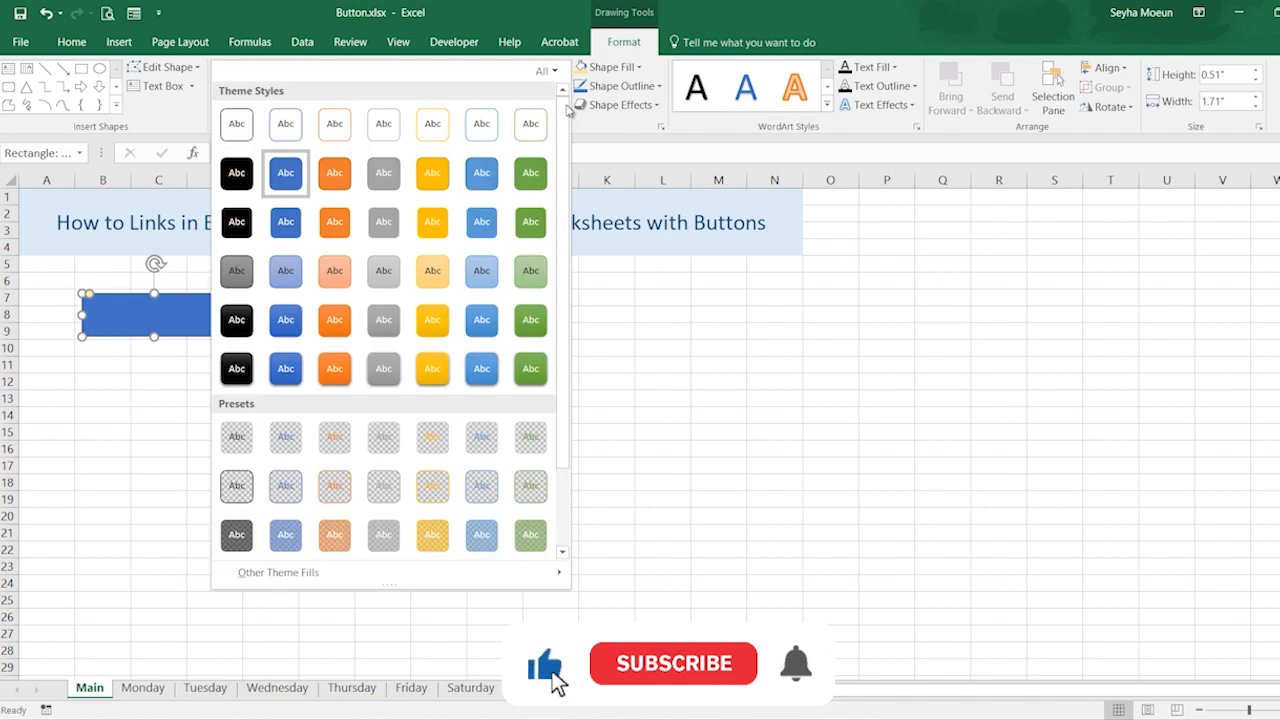
left_click(281, 381)
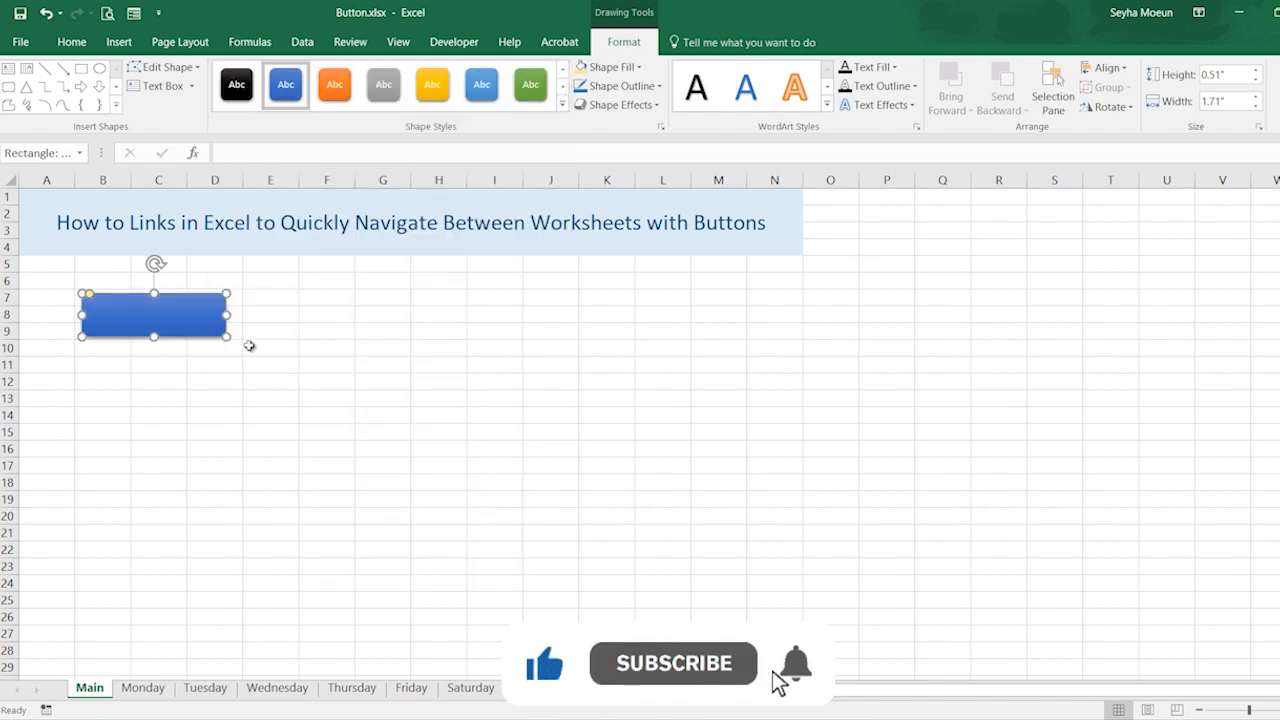
- Label the rounded rectangle Monday and center the text both vertically and horizontally
right_click(213, 324)
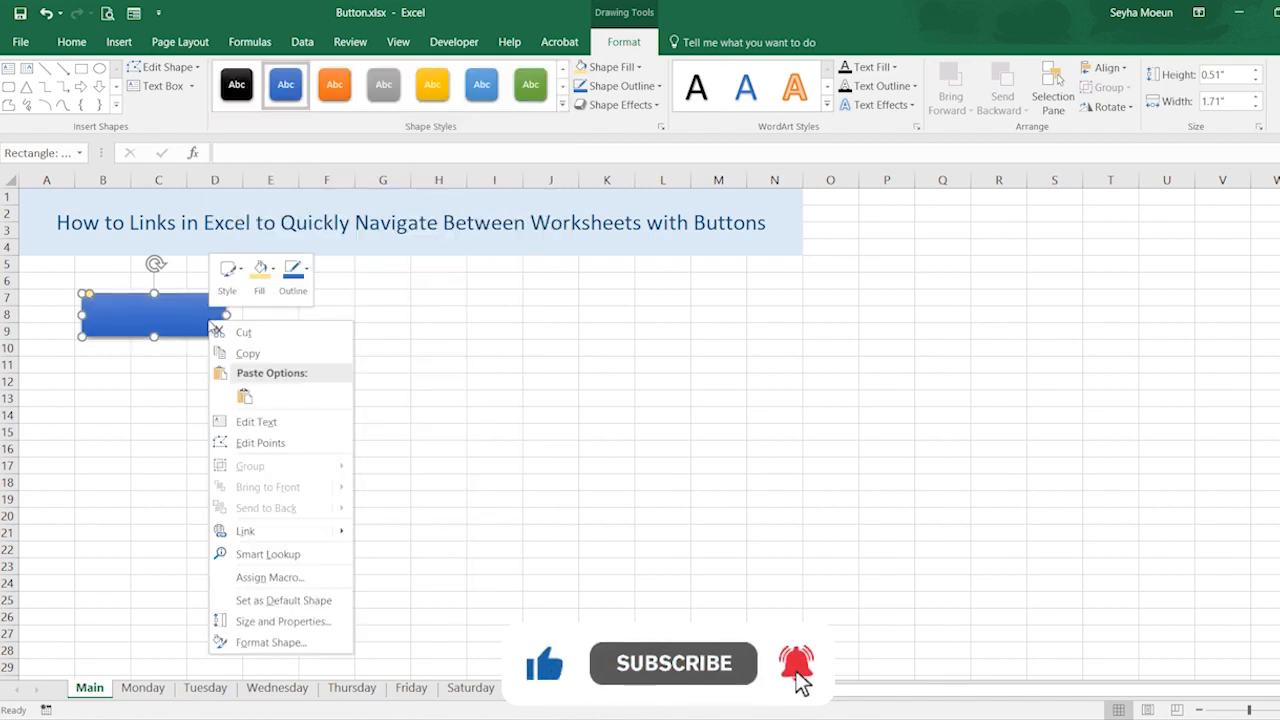
left_click(247, 425)
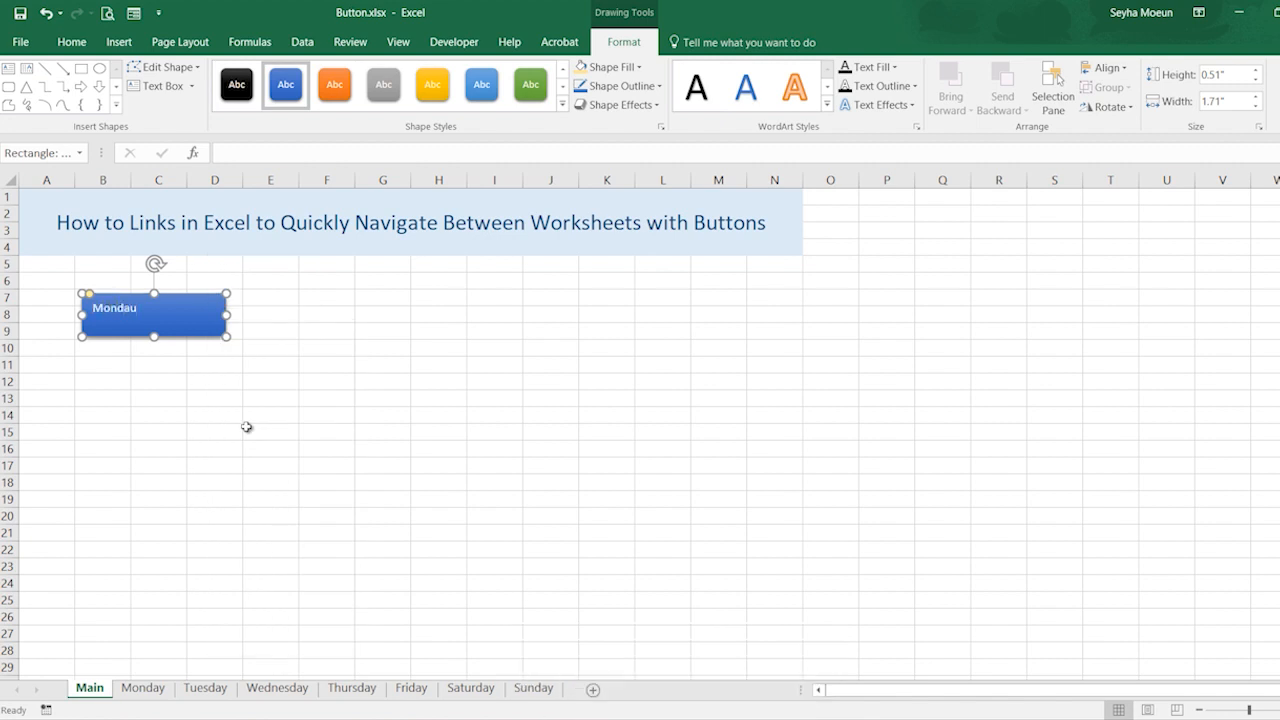
type("Monday")
left_click(90, 45)
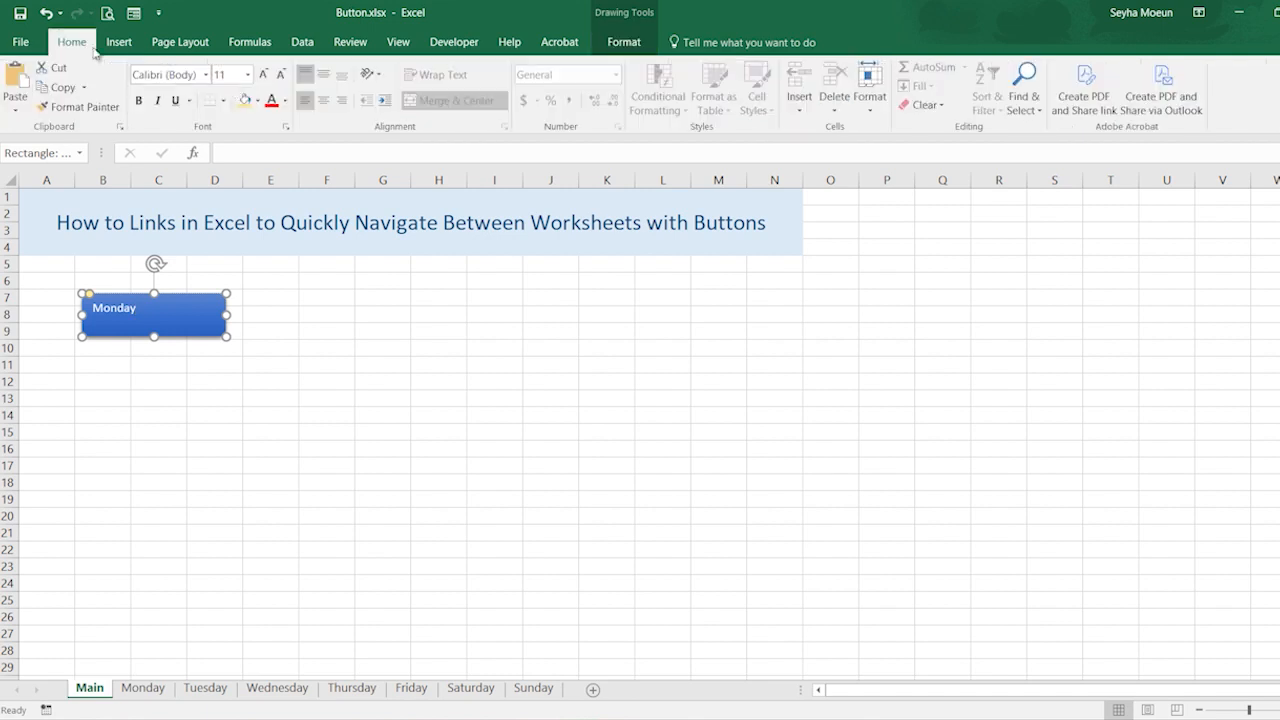
left_click(322, 75)
left_click(324, 101)
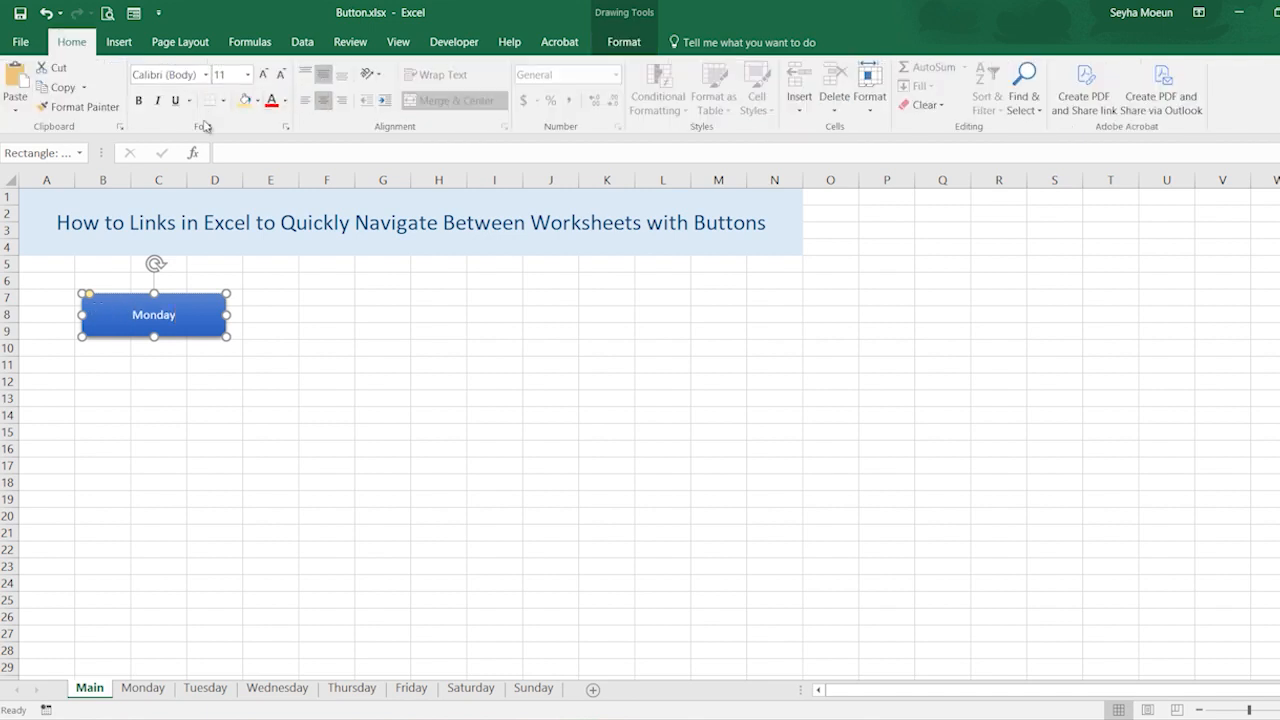
- Set the Monday label to 18-point bold text and deselect the shape
double_click(171, 316)
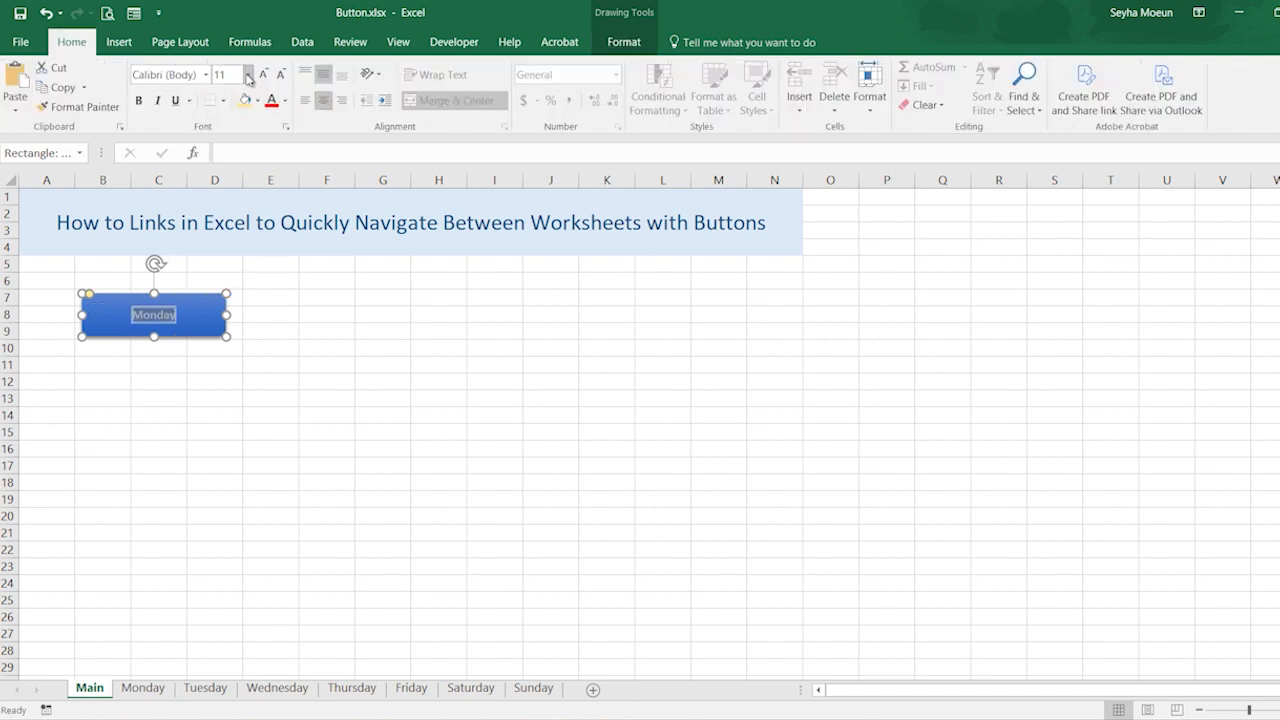
left_click(247, 74)
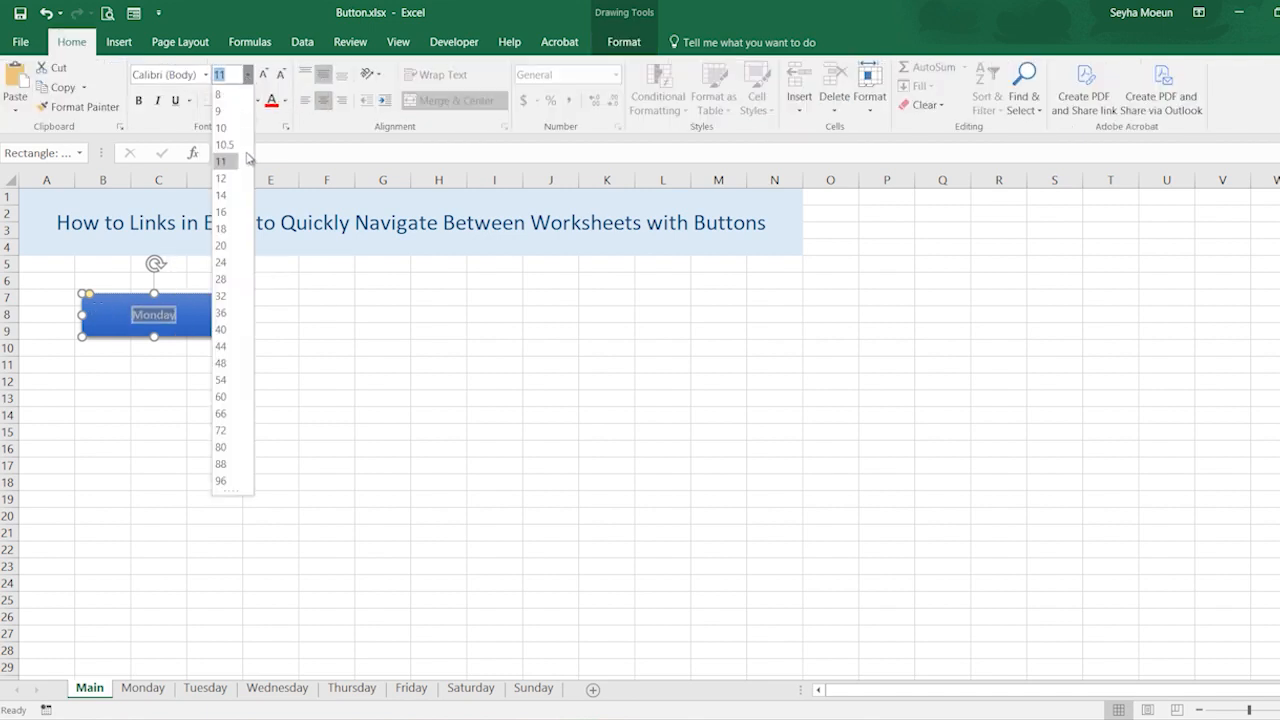
left_click(224, 230)
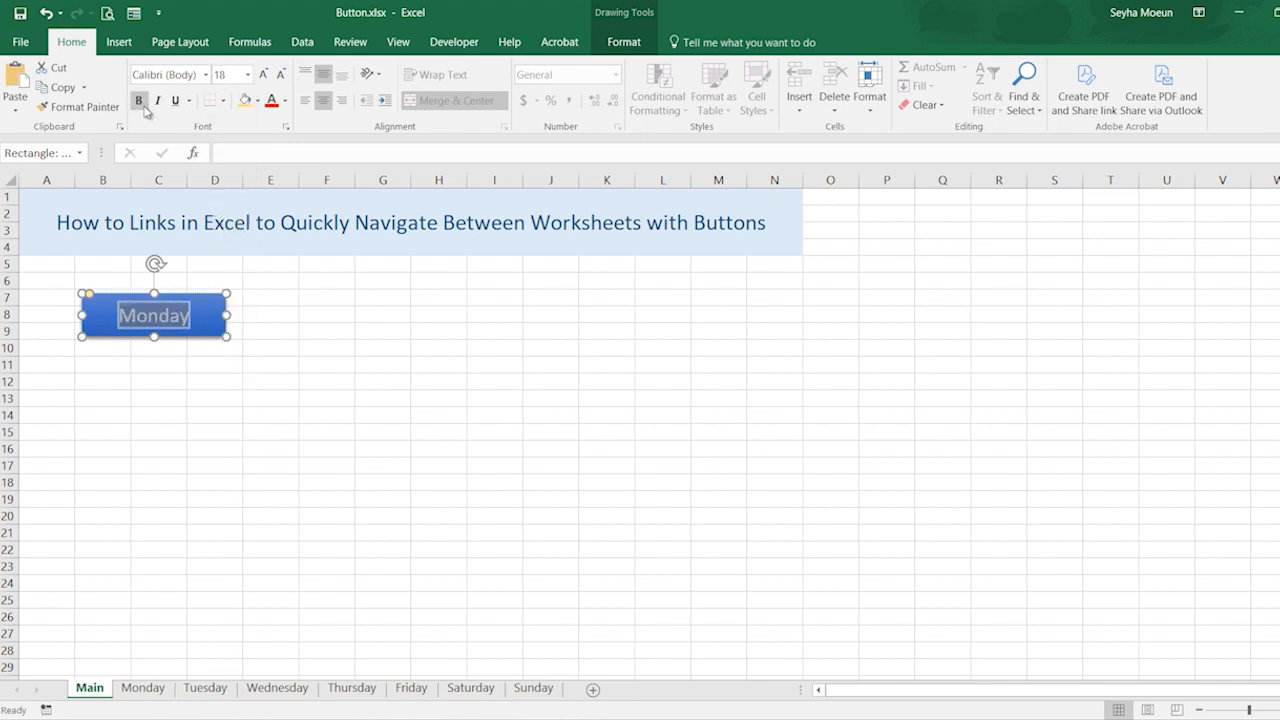
left_click(287, 402)
left_click(223, 416)
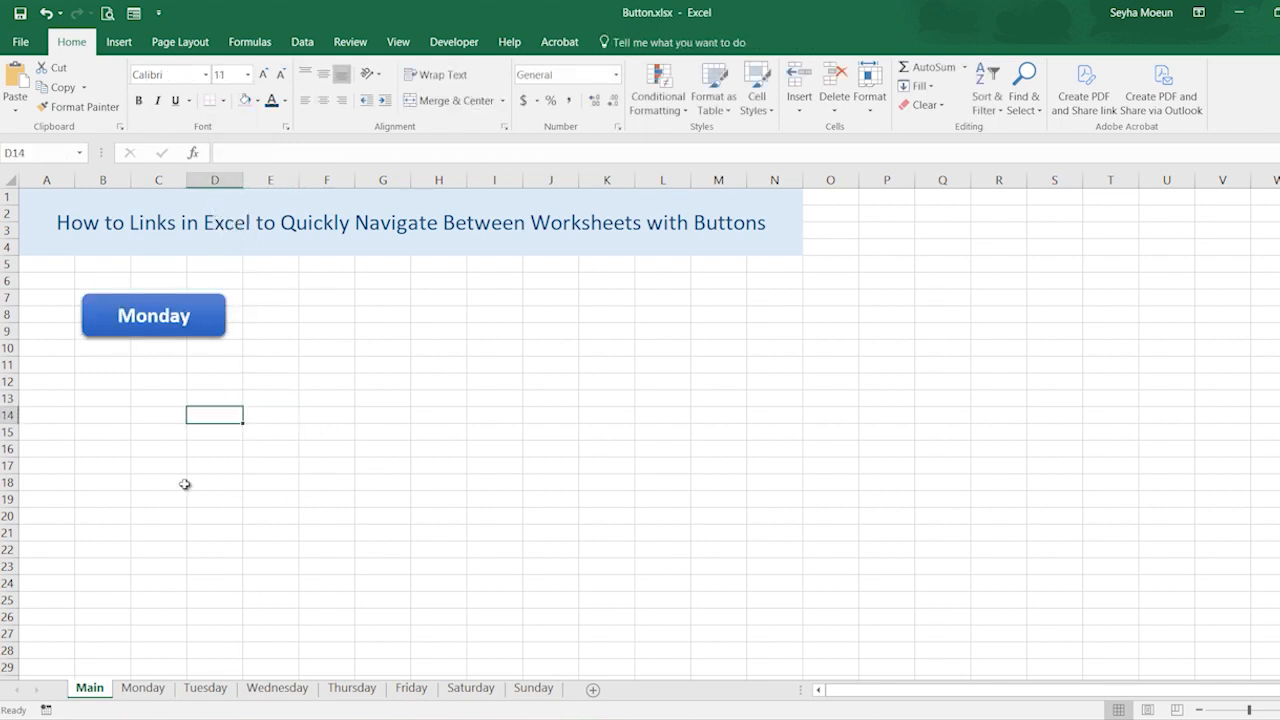
key("Up")
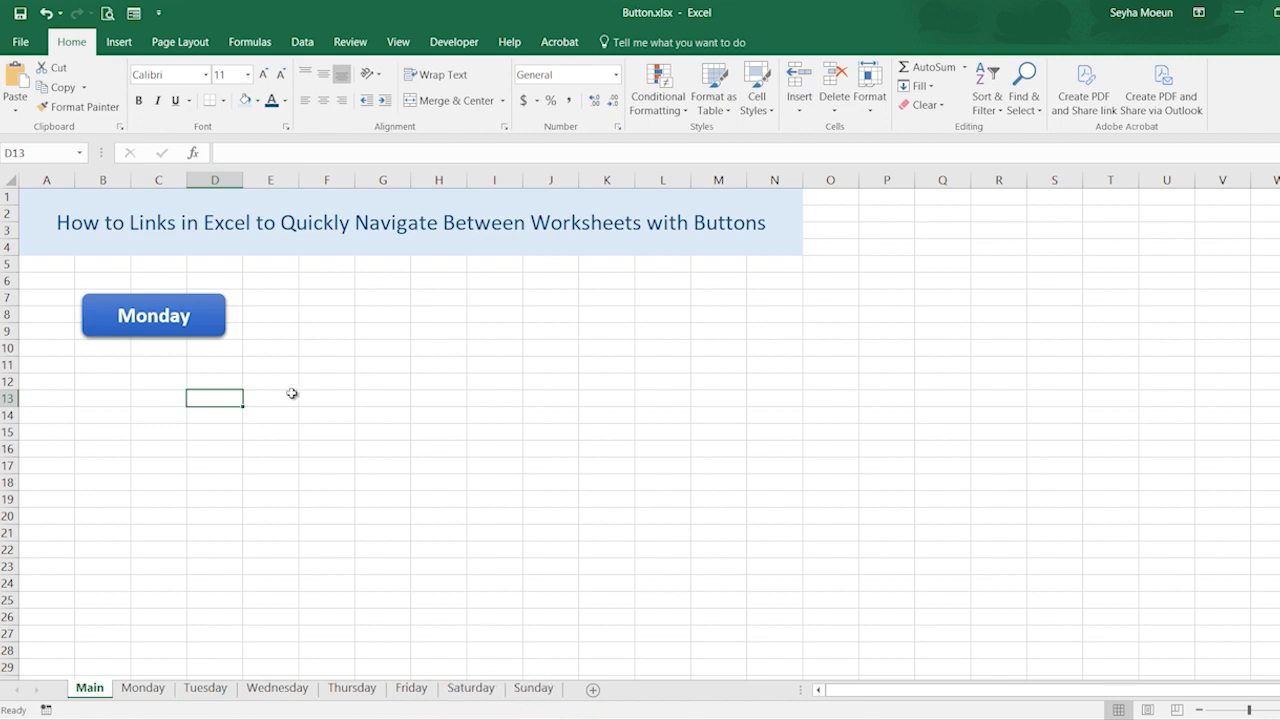
- Duplicate the Monday button six times for the other days of the week
left_click(208, 317)
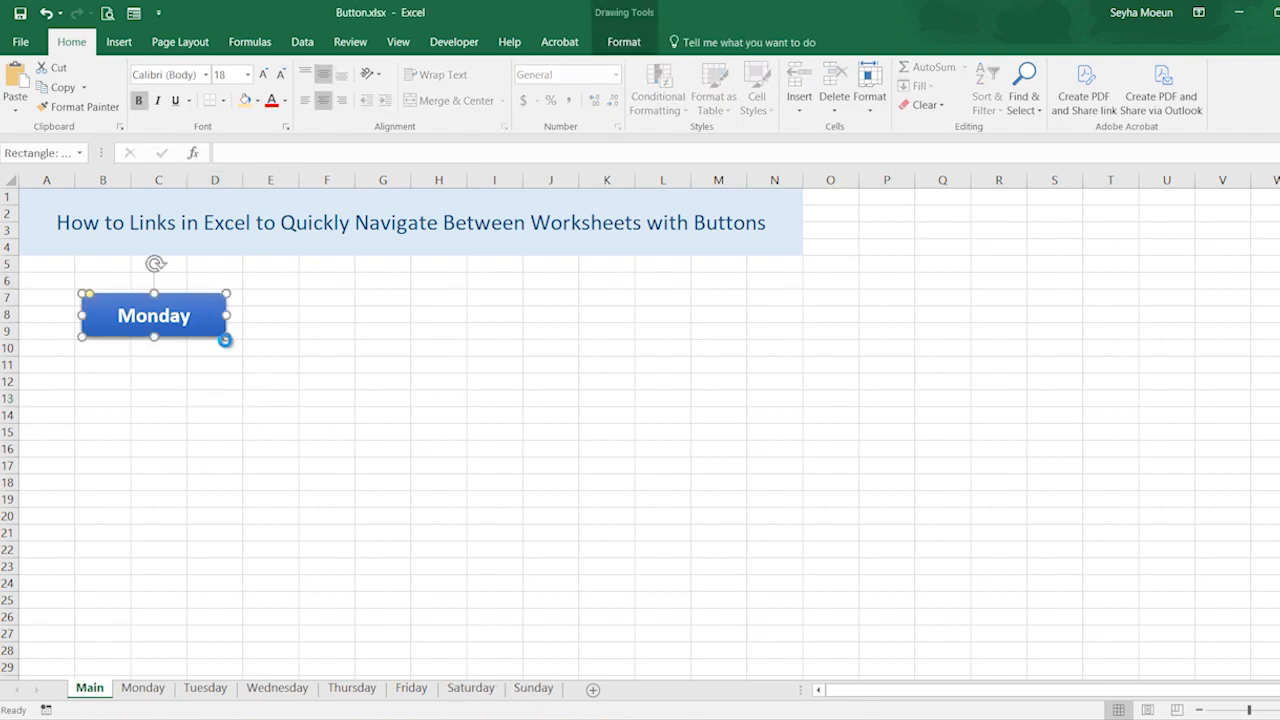
key("ctrl+d")
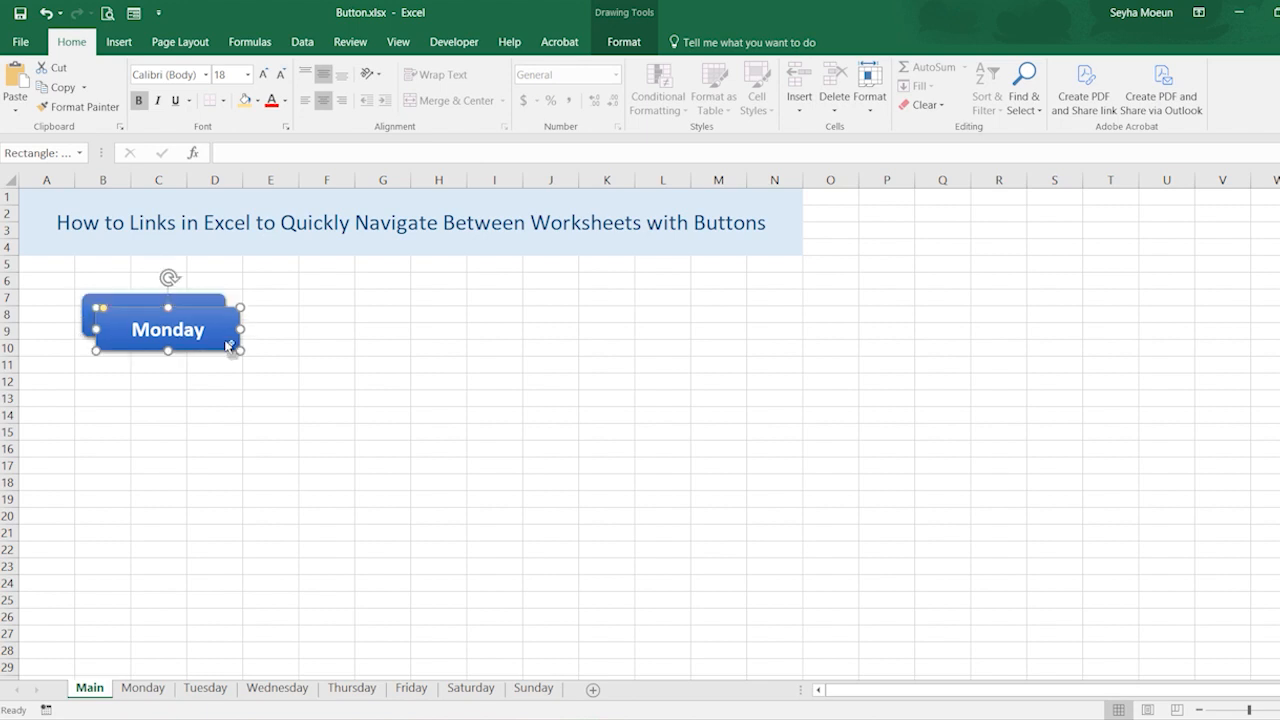
key("ctrl+d")
key("ctrl+d")
key("ctrl+d")
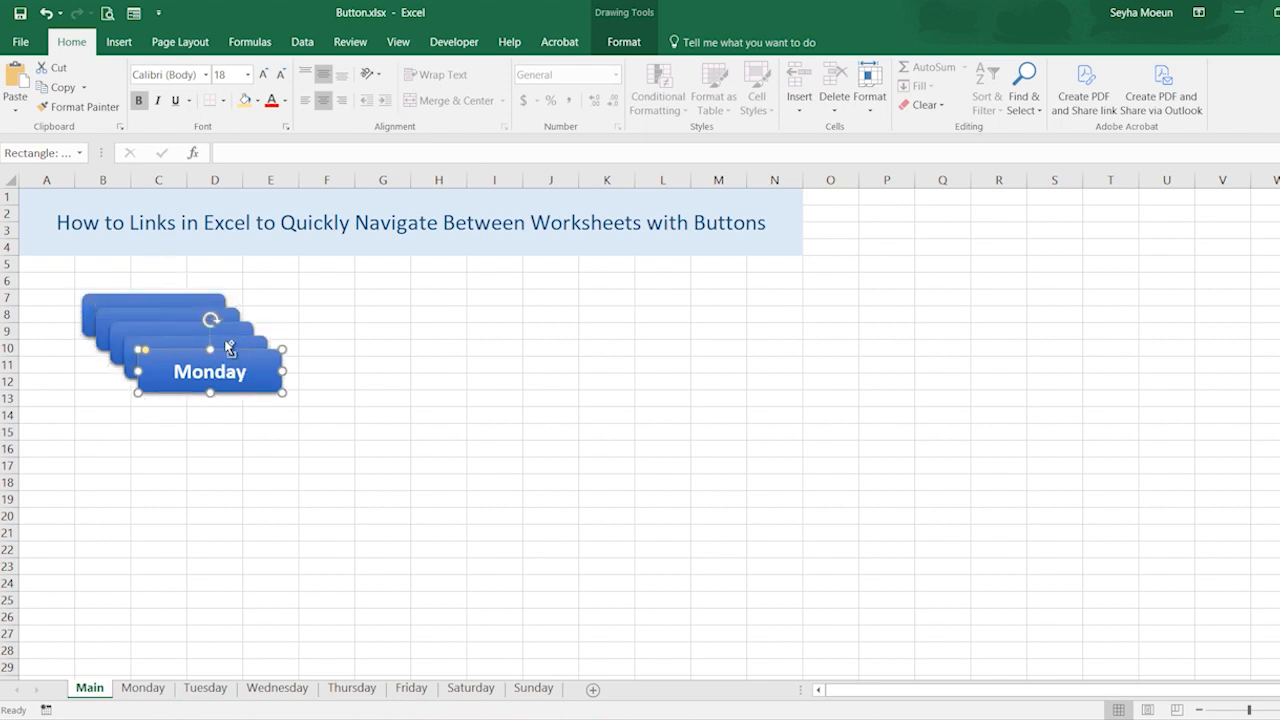
key("ctrl+d")
key("ctrl+d")
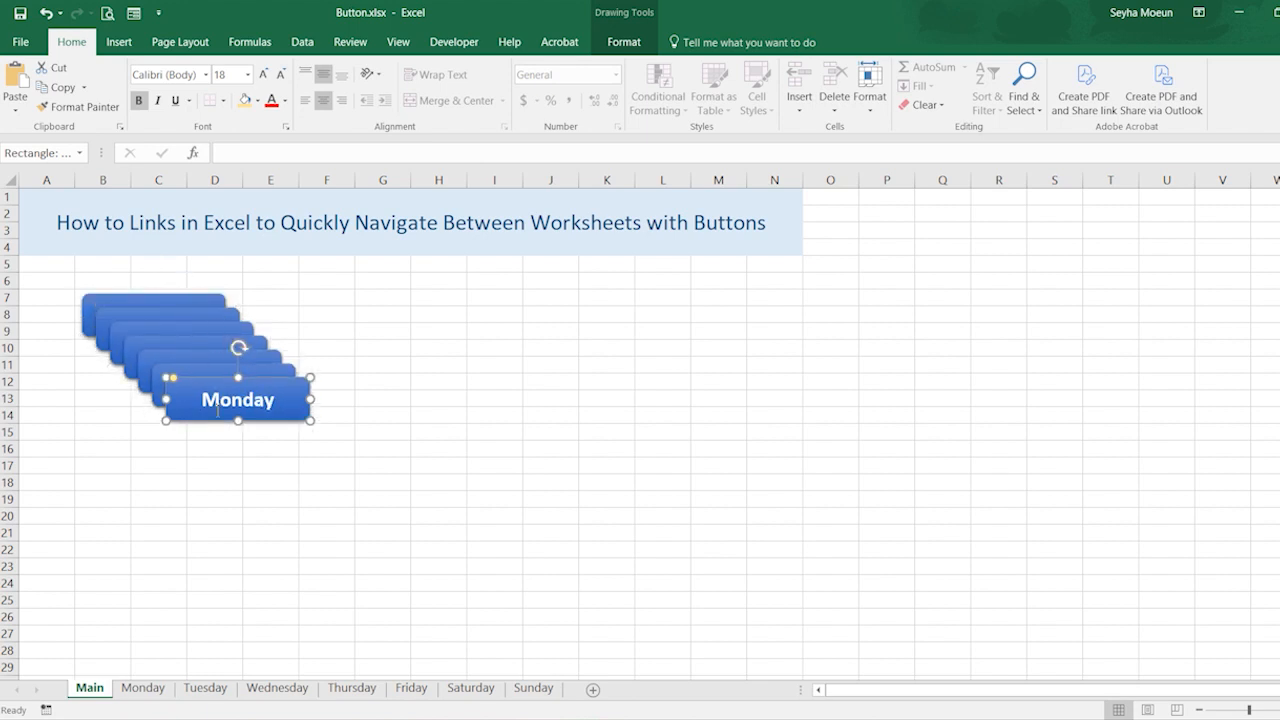
- Spread the overlapping copies apart and stack three of them beneath the original button in columns B to D
left_click_drag(218, 410, 375, 352)
left_click(358, 412)
left_click_drag(292, 411, 462, 327)
left_click_drag(263, 371, 529, 514)
left_click_drag(192, 347, 199, 388)
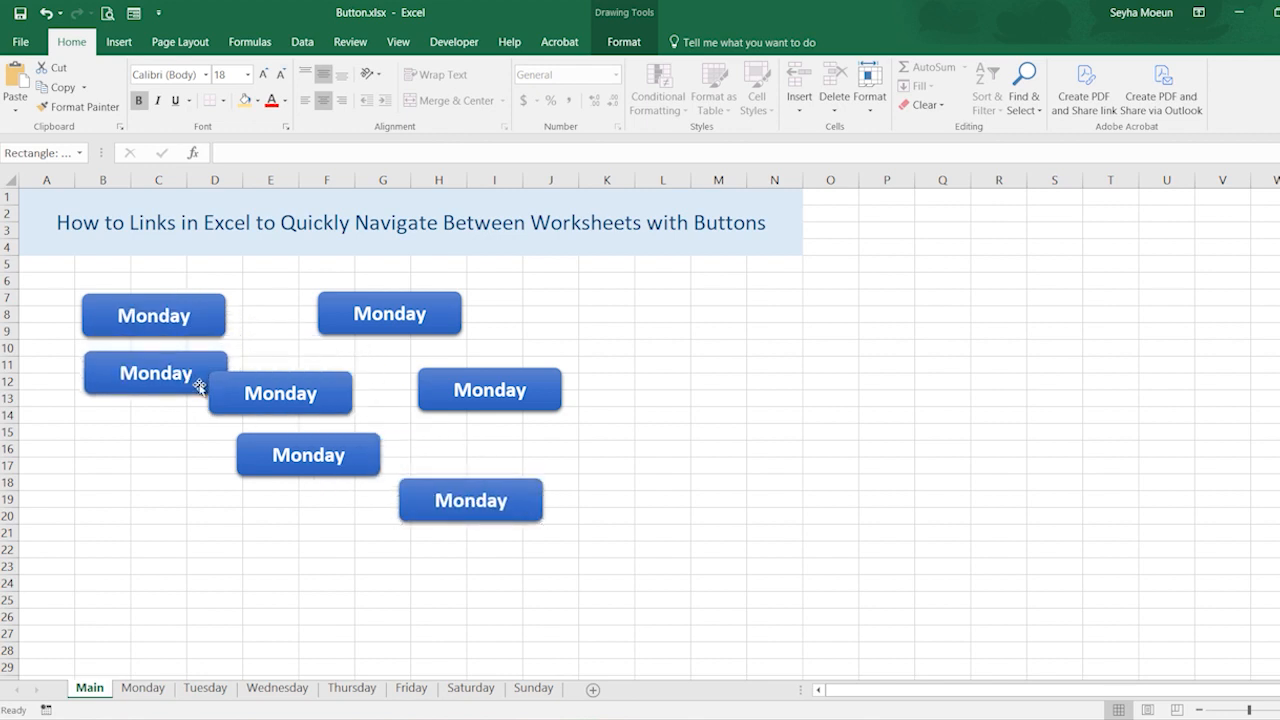
left_click_drag(338, 401, 214, 437)
left_click_drag(360, 461, 214, 494)
- Arrange the remaining three button copies in a second stack over columns E to G, alongside the first one
left_click(405, 326)
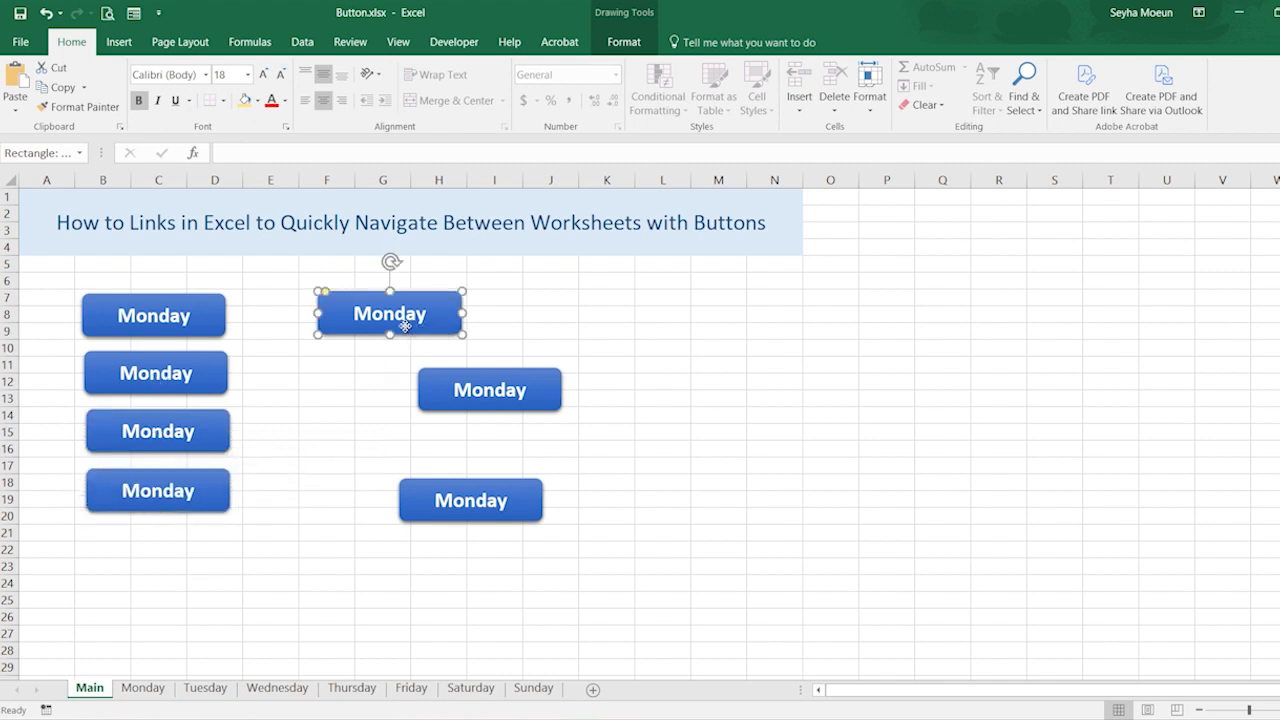
left_click_drag(405, 326, 345, 329)
left_click_drag(517, 398, 377, 380)
left_click(472, 484)
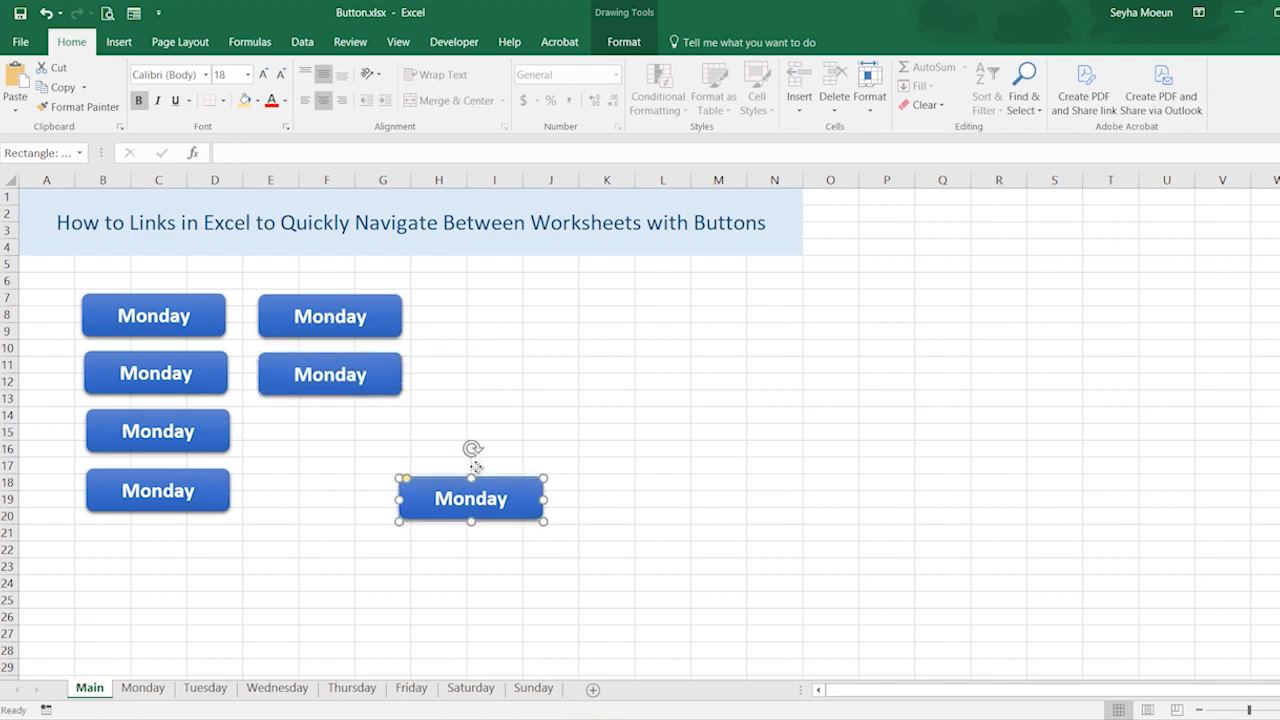
left_click_drag(476, 467, 377, 443)
left_click(529, 437)
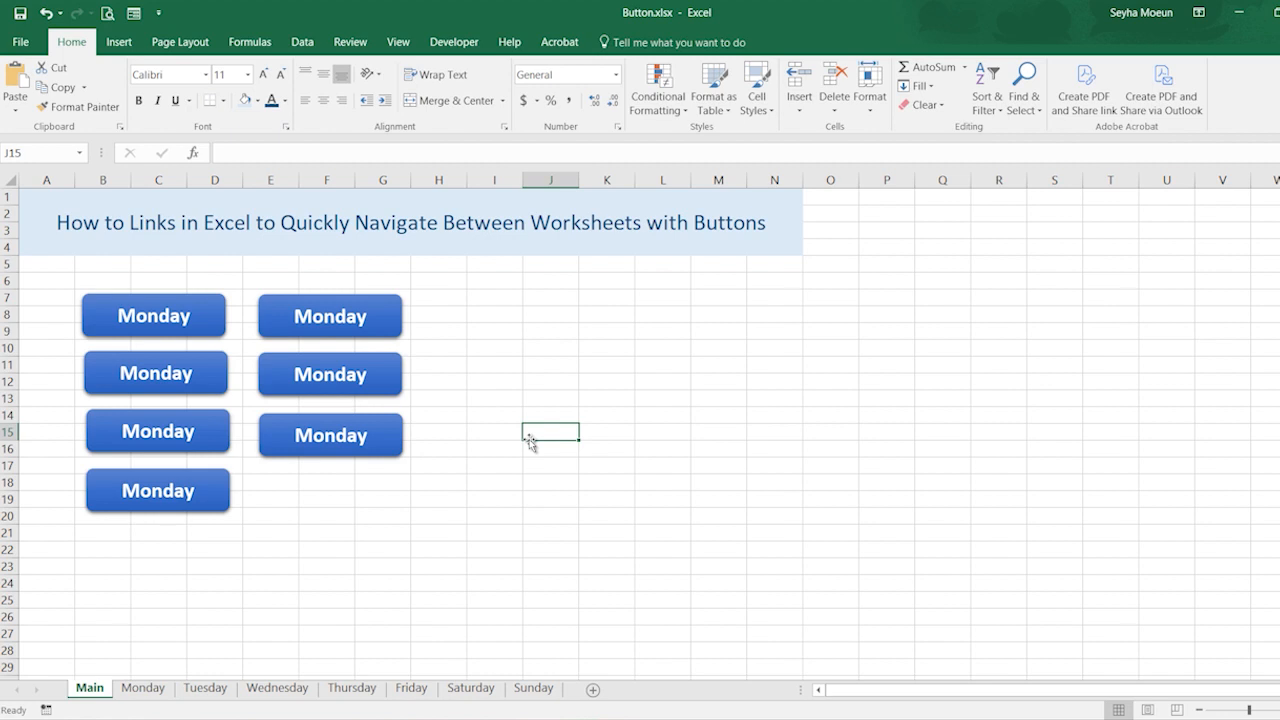
- Relabel the second button in the column B to D stack as Tuesday
double_click(145, 376)
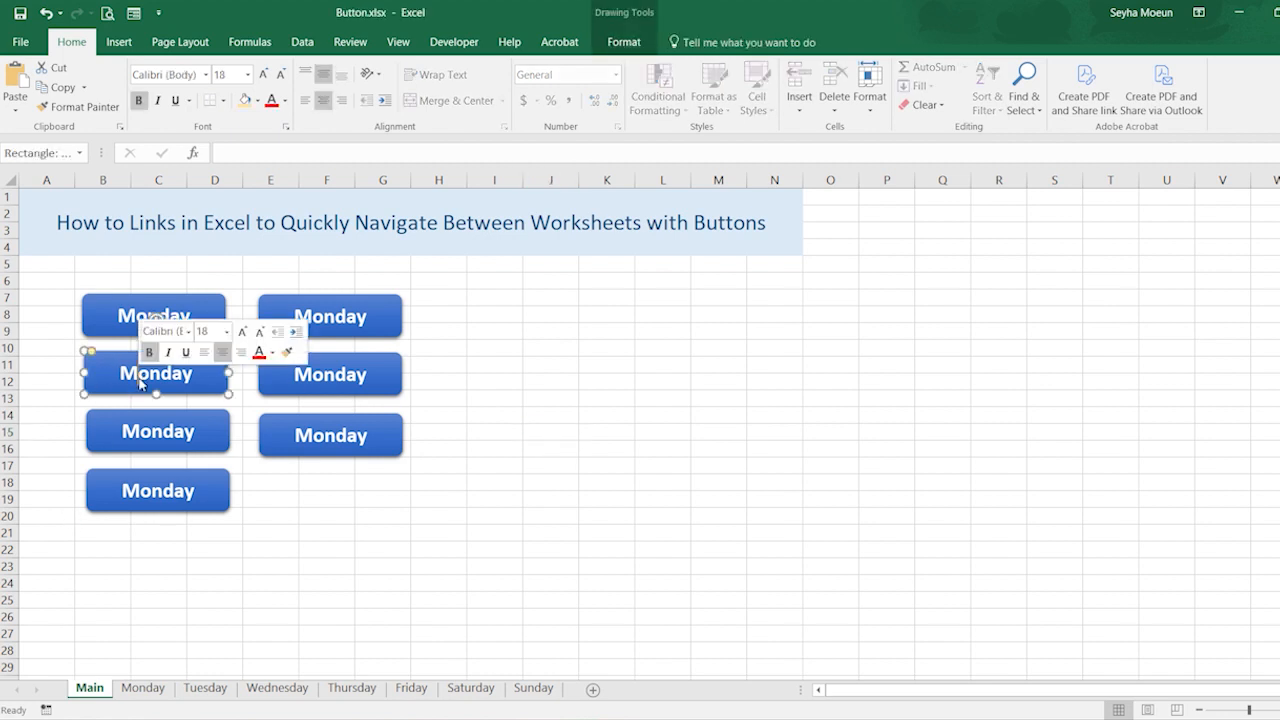
type("Tuday")
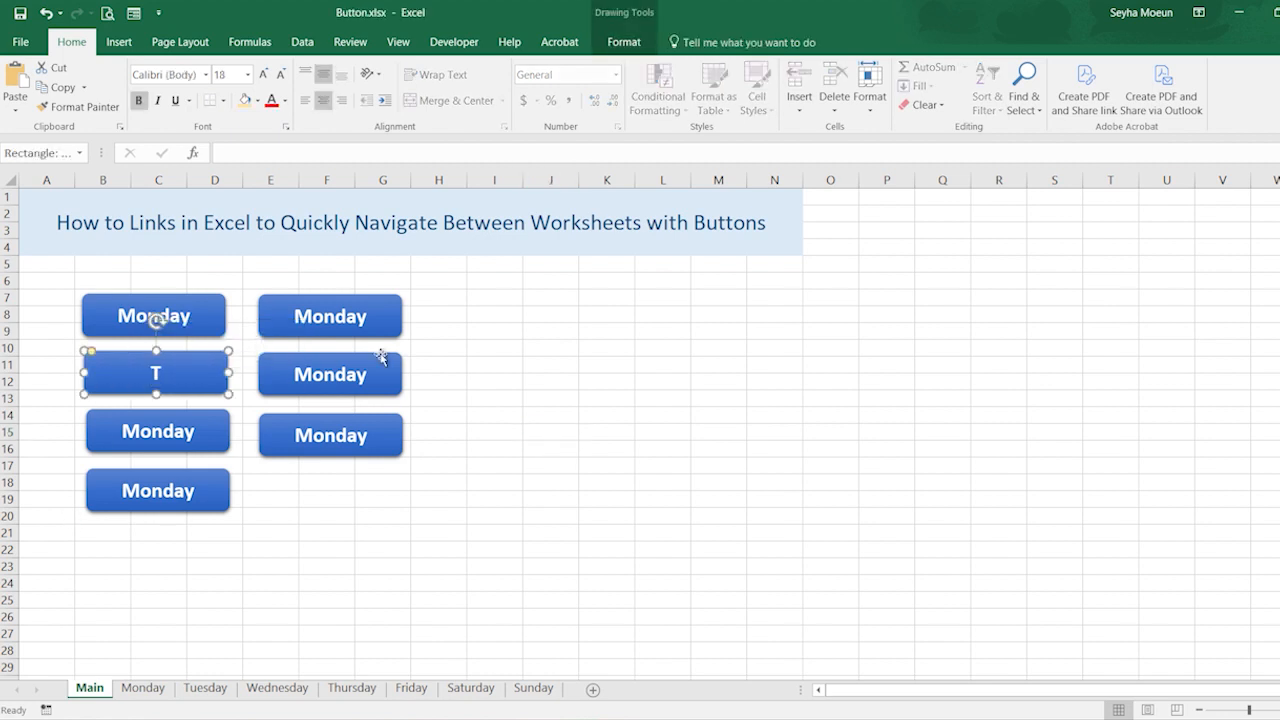
key("BackSpace")
key("BackSpace")
key("BackSpace")
type("esday")
- Relabel the two buttons below Tuesday as Wednesday and Thursday, in that order
double_click(150, 432)
type("Wend")
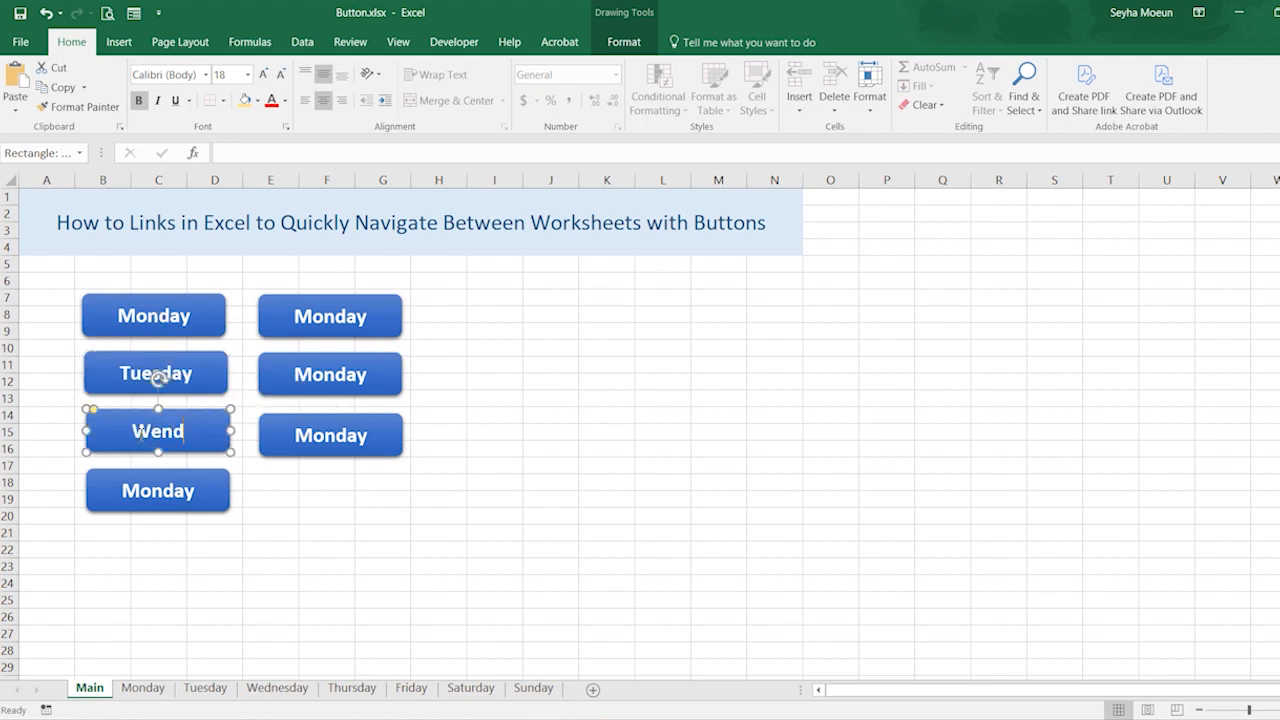
key("BackSpace")
key("BackSpace")
type("dnesday")
double_click(155, 493)
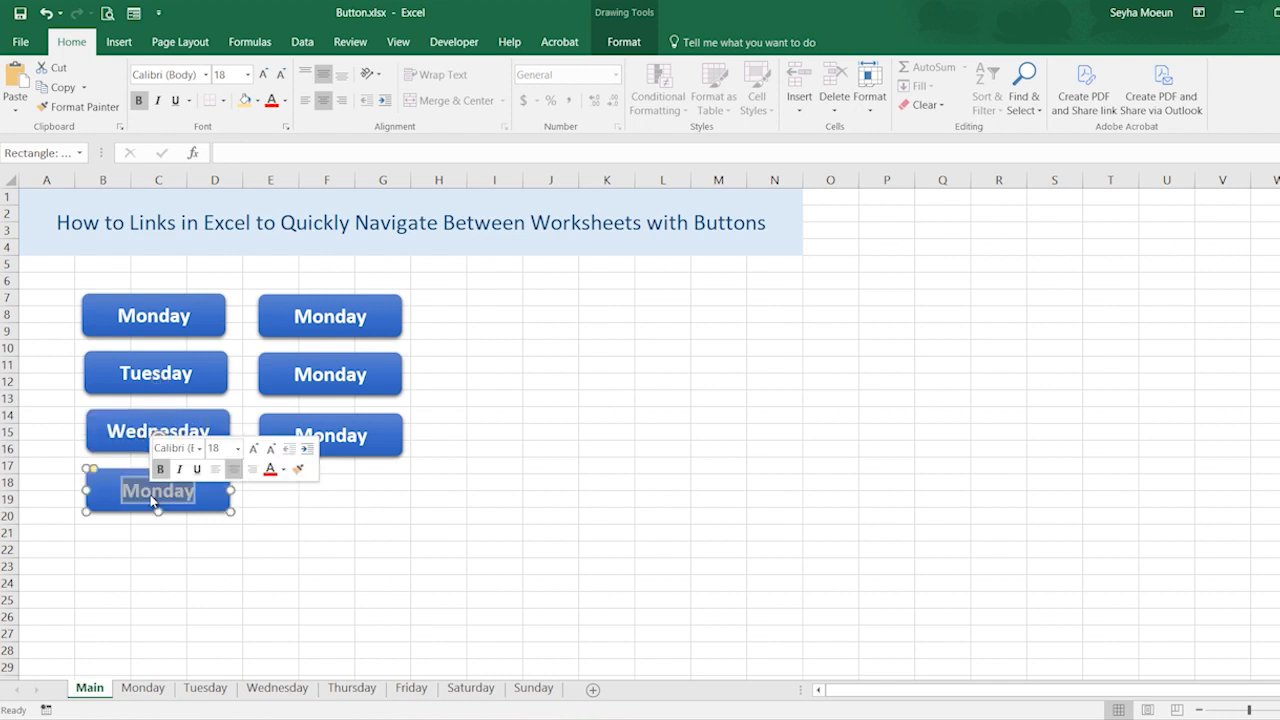
type("Thursday")
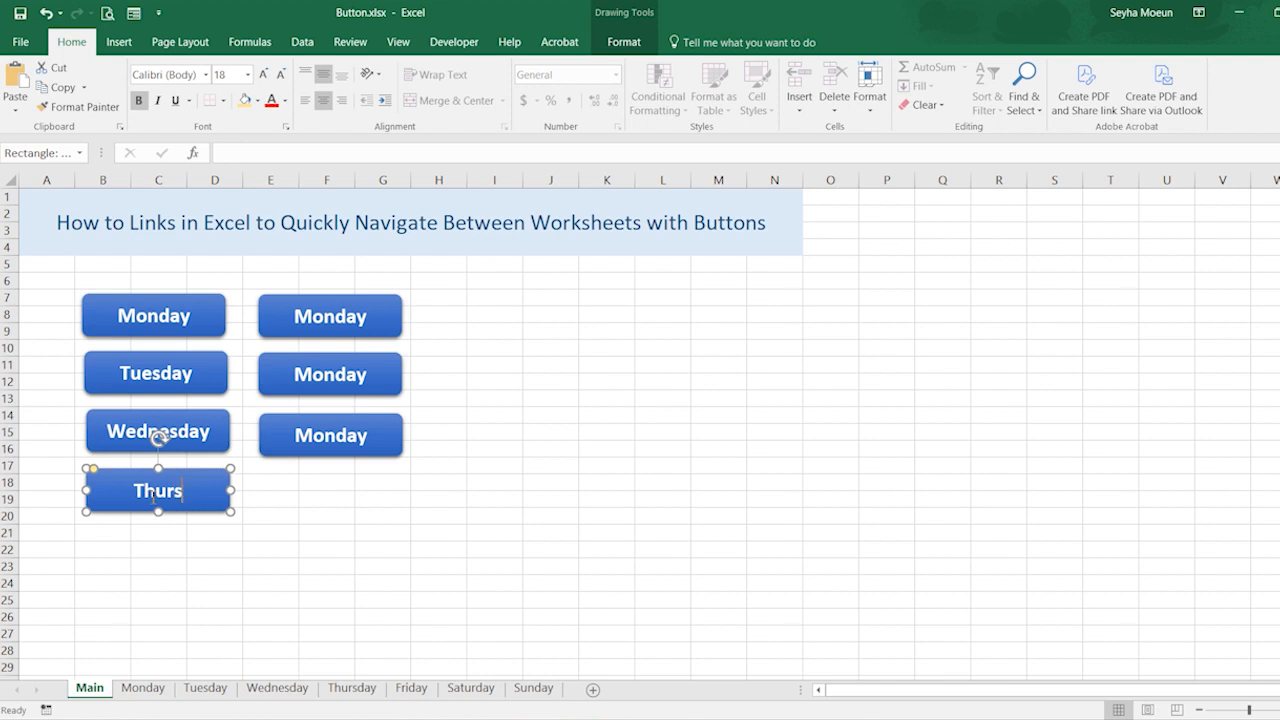
- Relabel the three buttons over columns E to G as Friday, Saturday and Sunday, and deselect the shapes
double_click(349, 317)
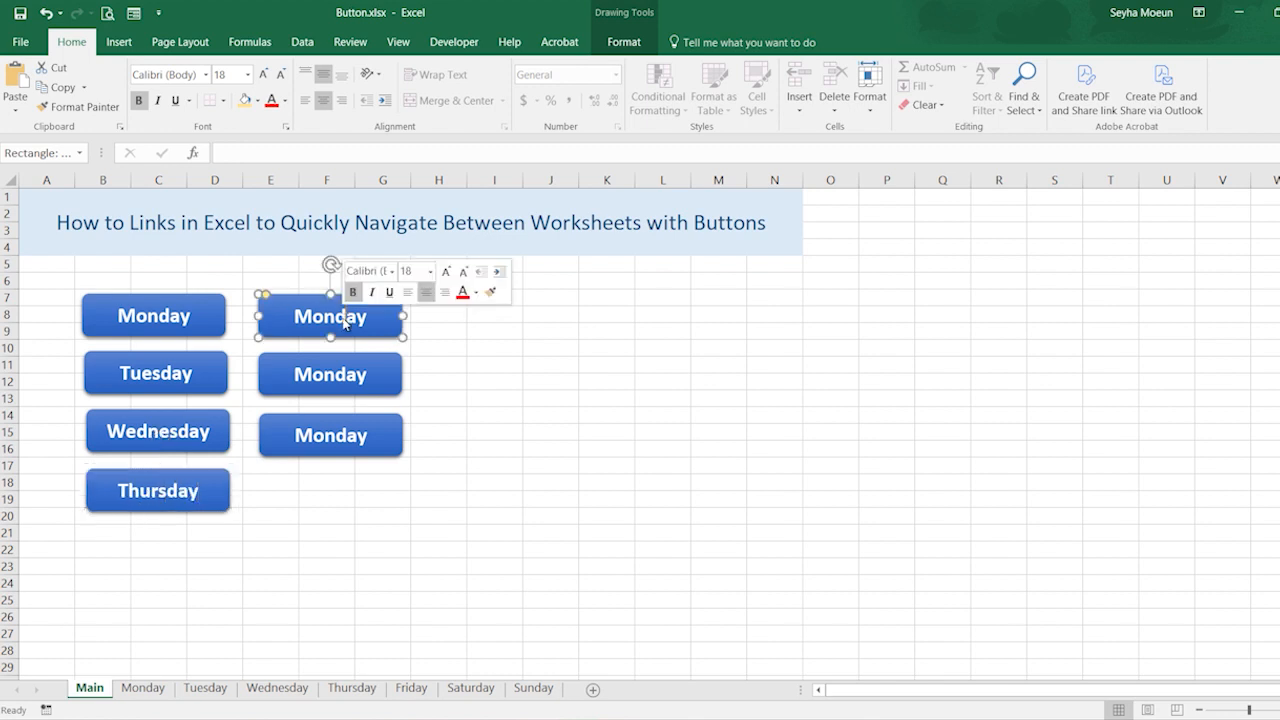
type("Friday")
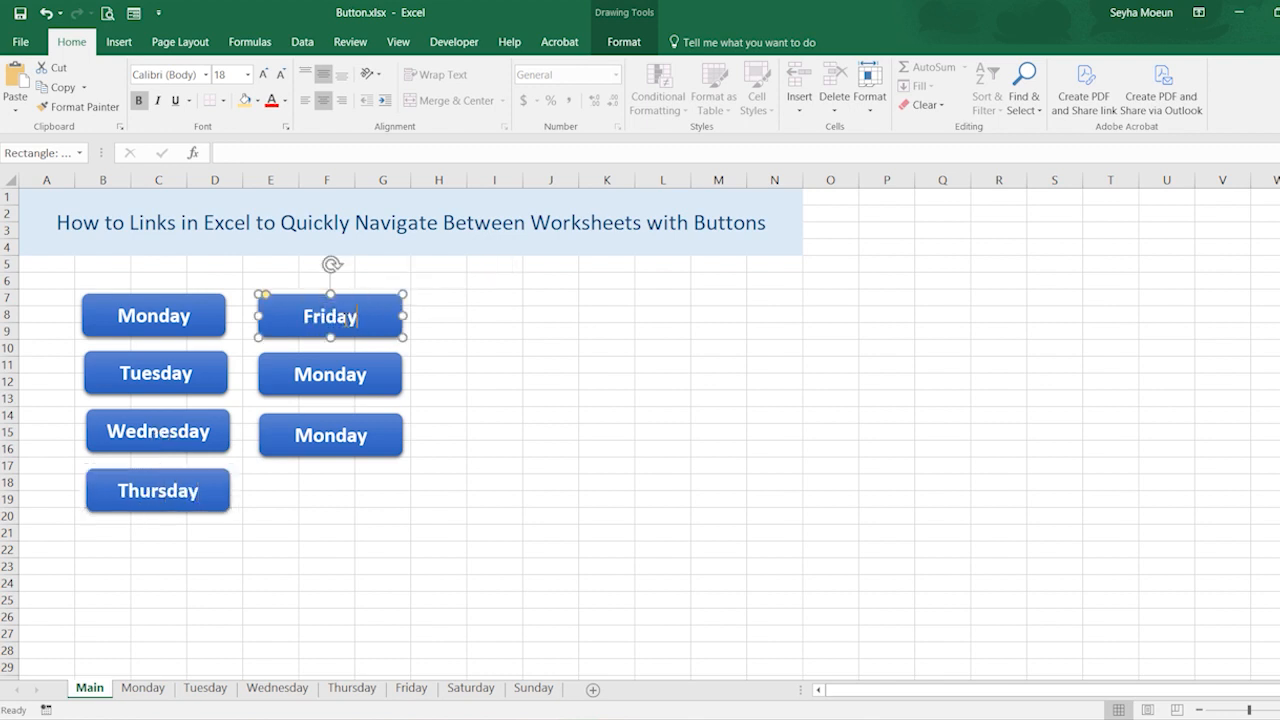
double_click(337, 378)
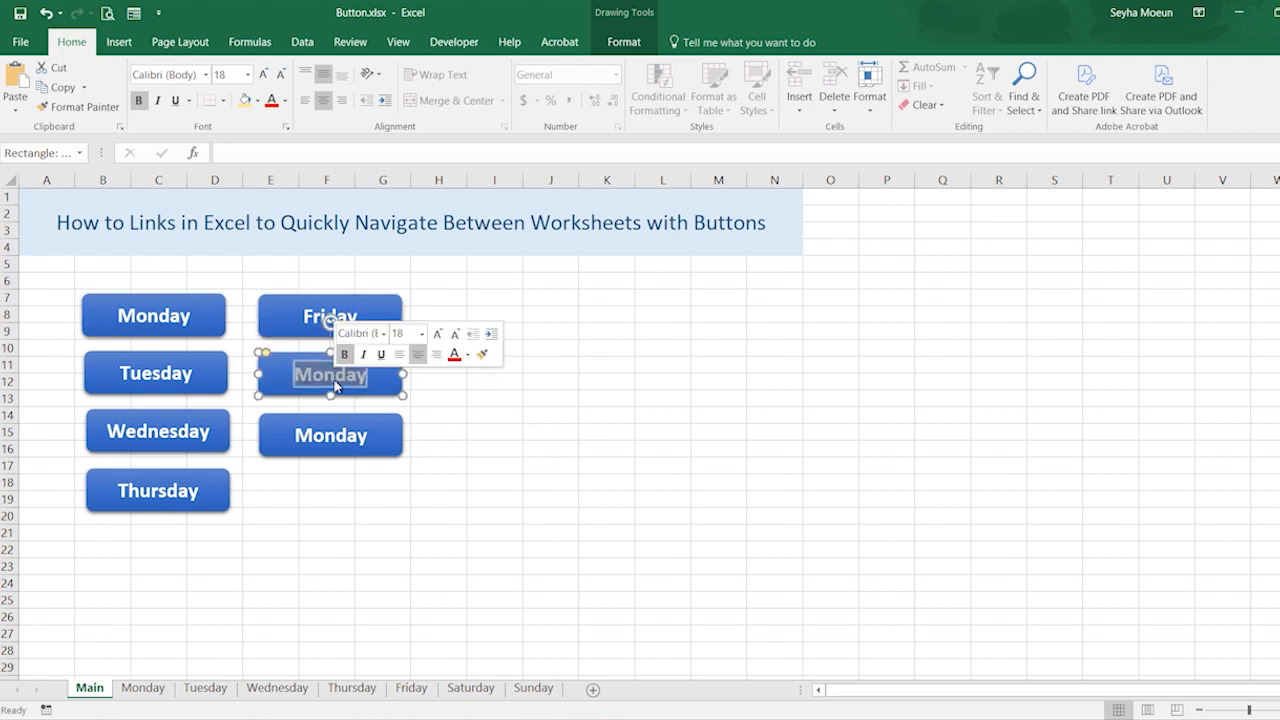
type("Sat")
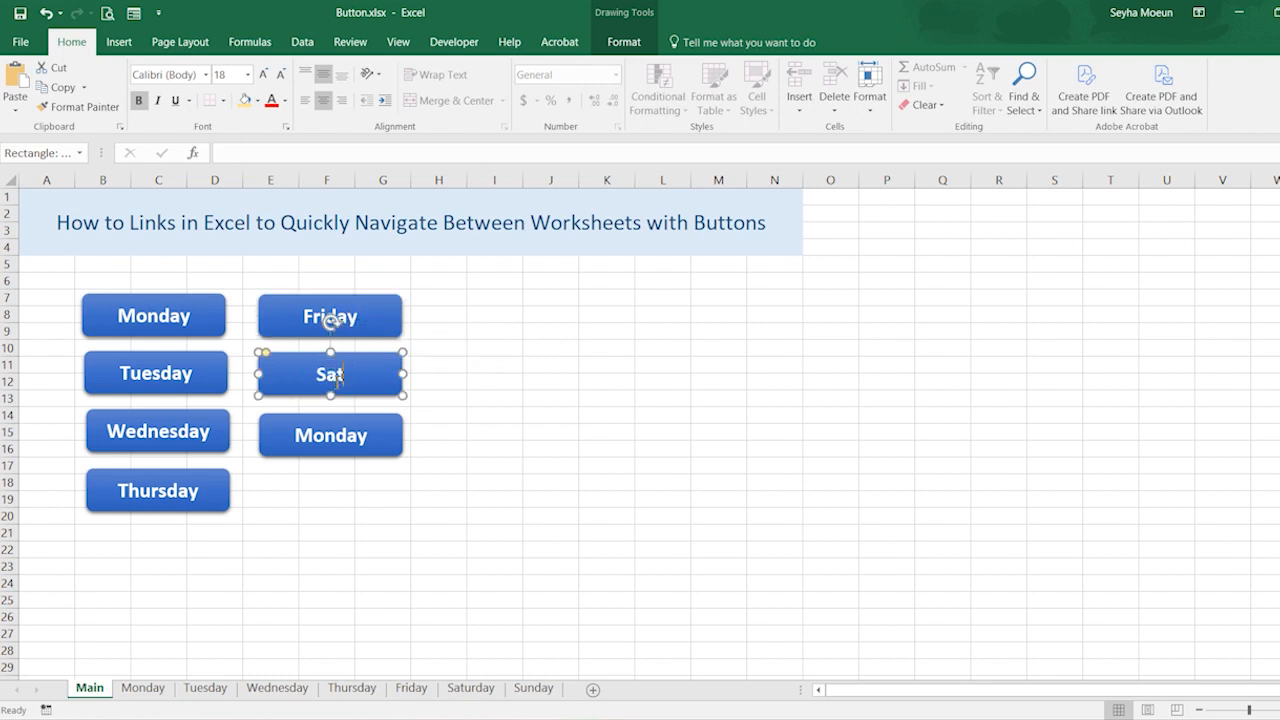
type("urday")
double_click(330, 445)
type("Sun")
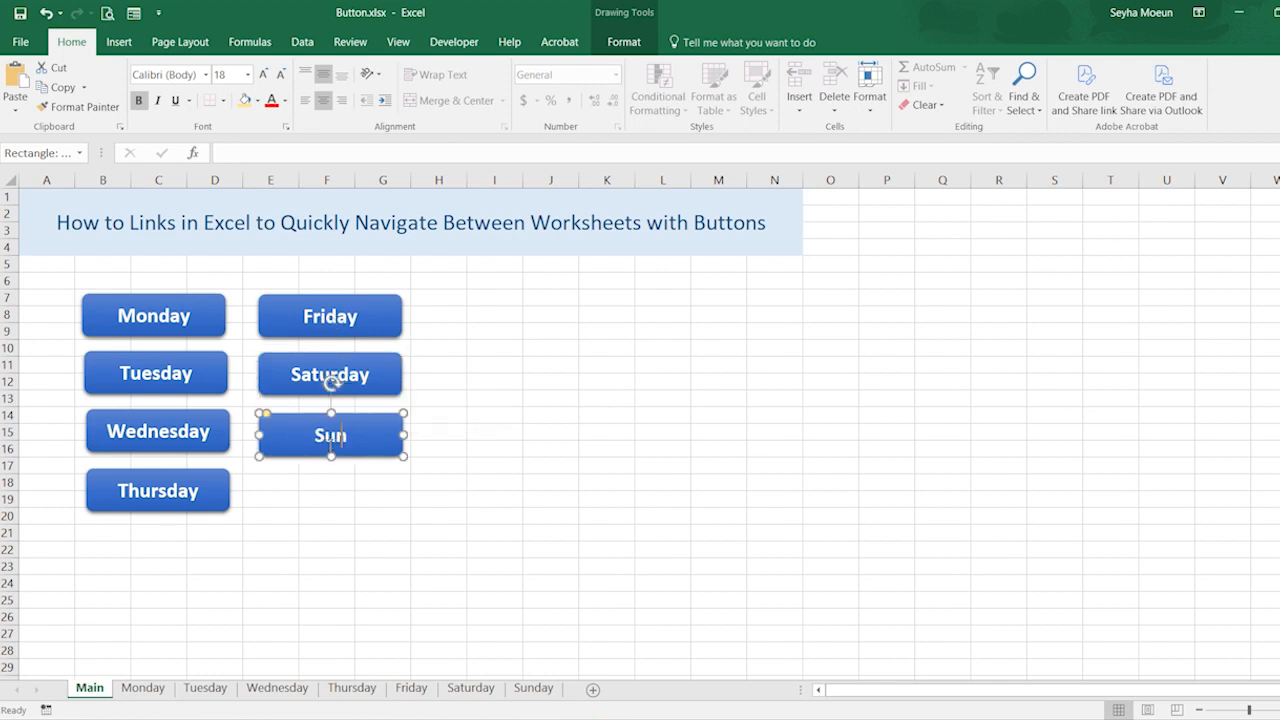
type("day")
left_click(349, 501)
left_click(552, 467)
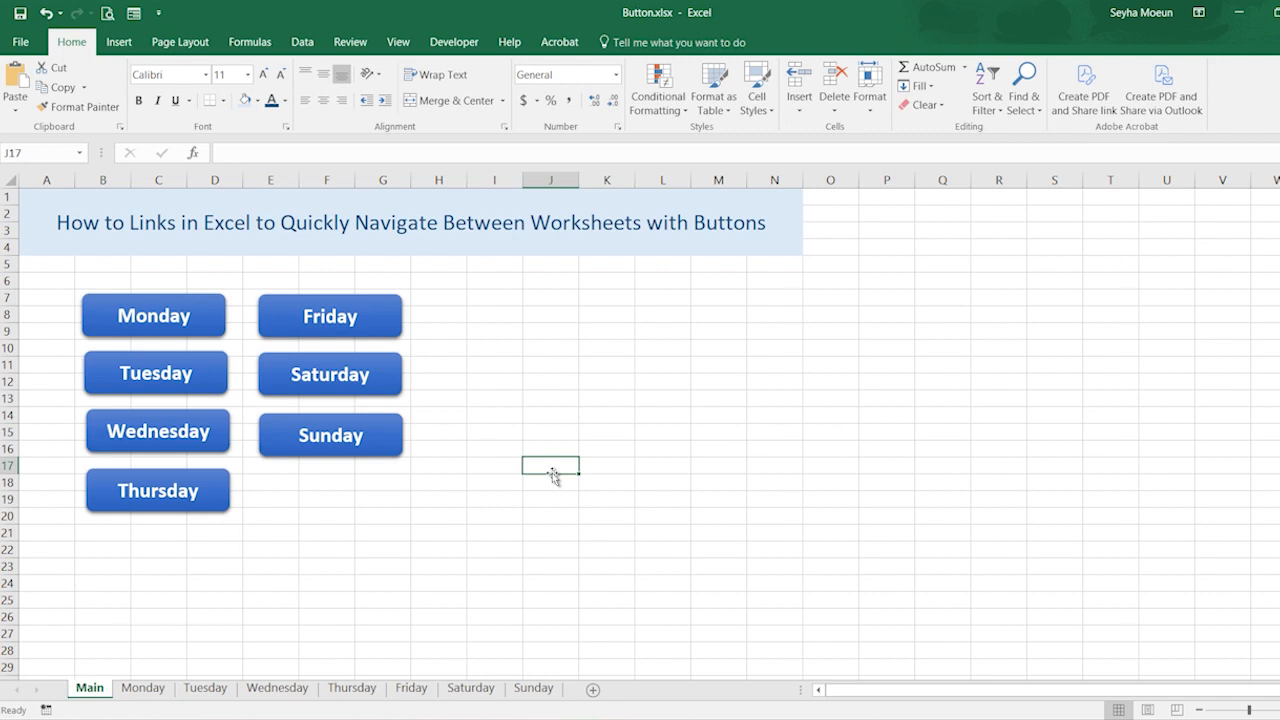
left_click(314, 500)
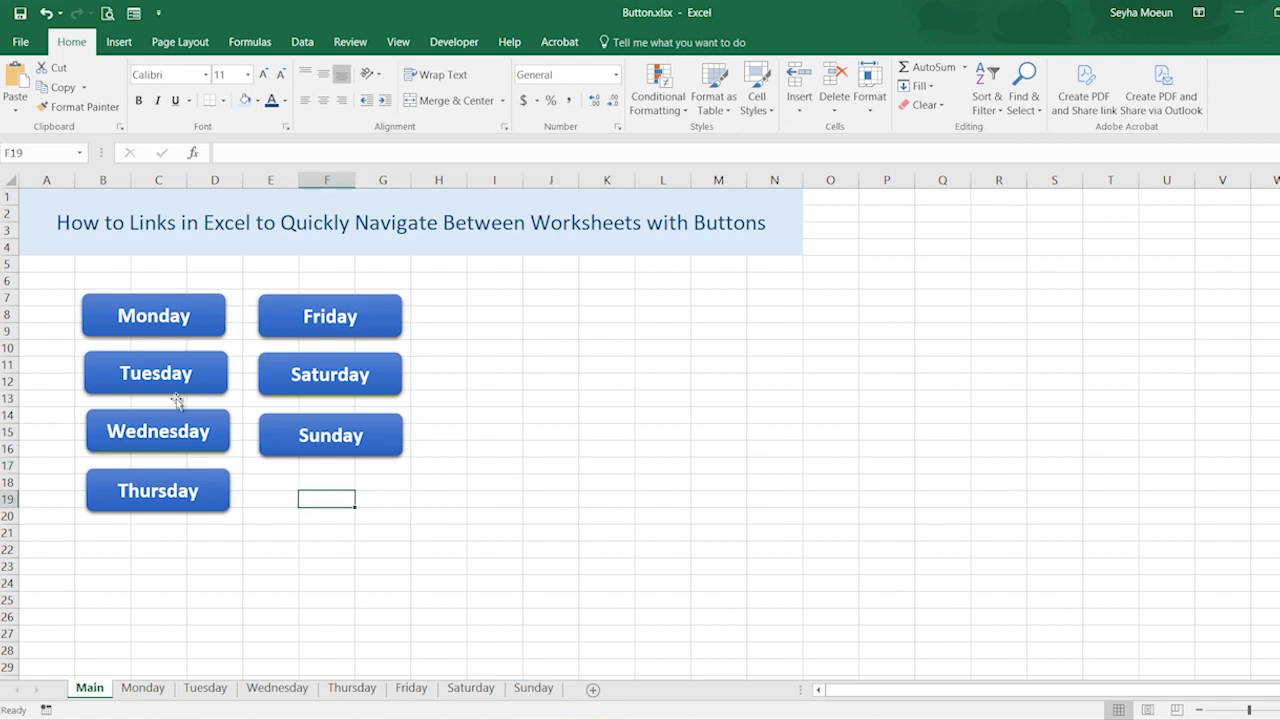
- Start a hyperlink on the Monday button that points to a place in this document
left_click(193, 327)
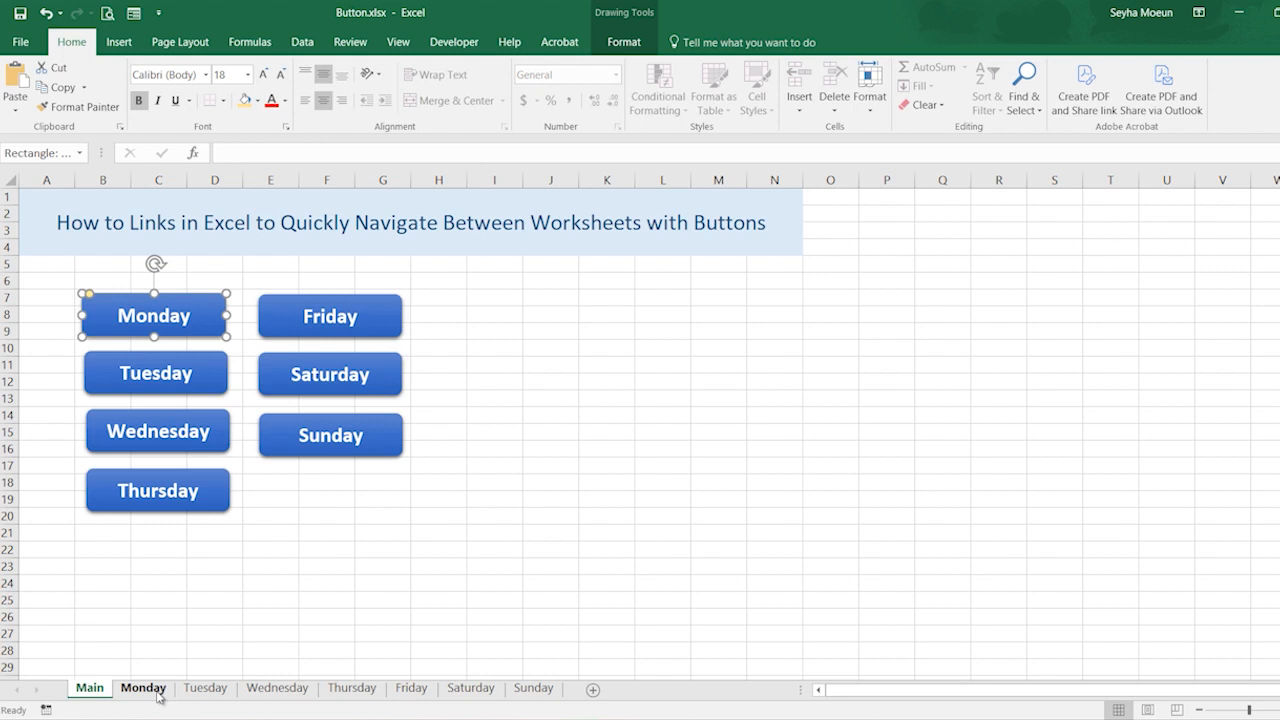
right_click(201, 307)
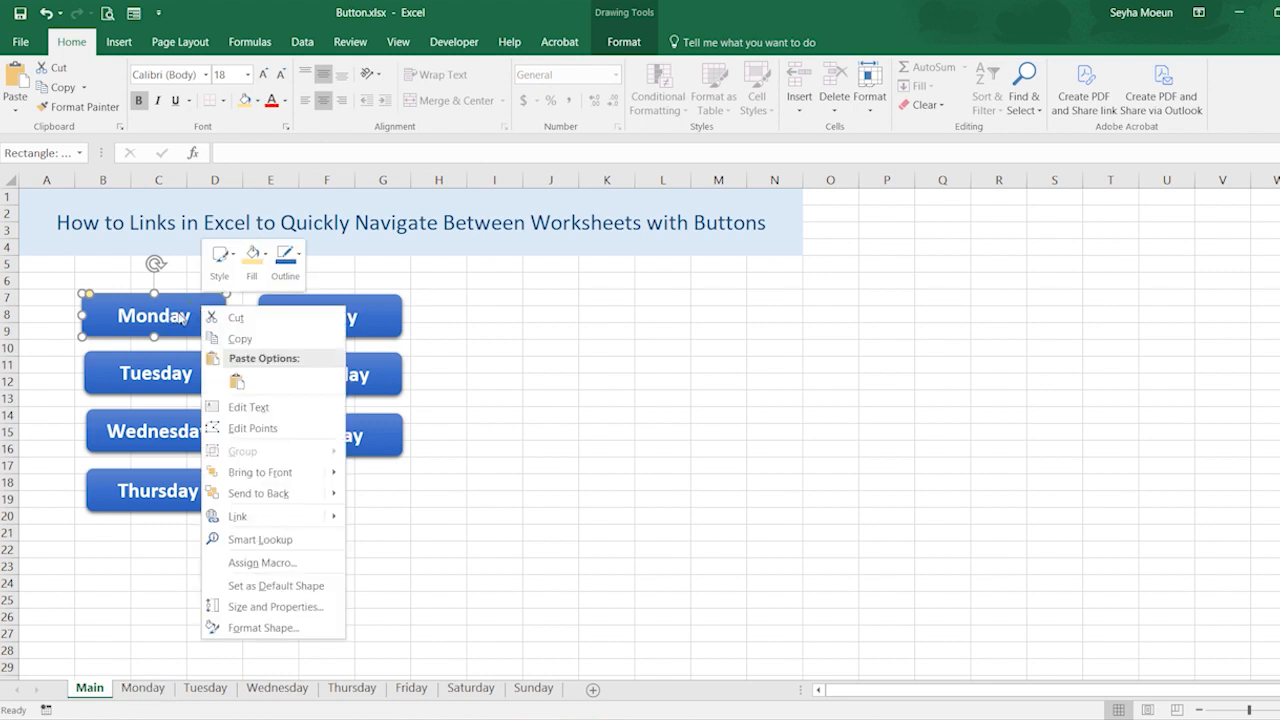
left_click(238, 517)
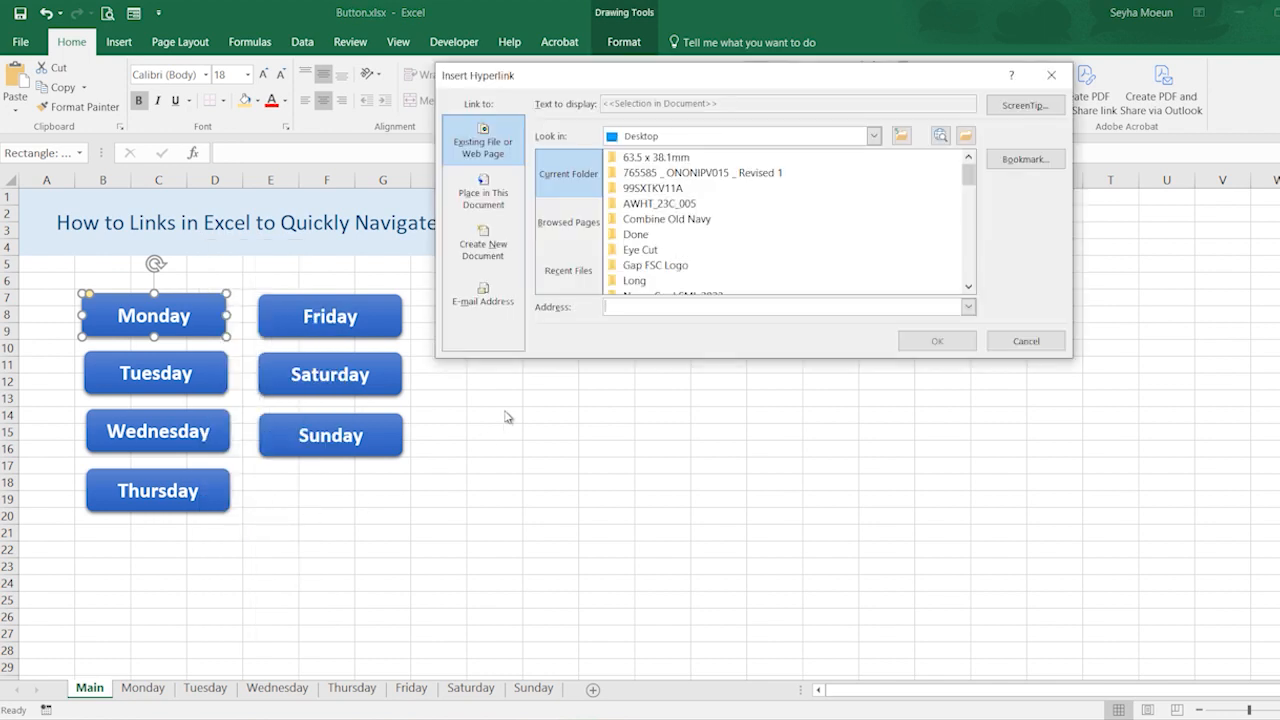
left_click(484, 200)
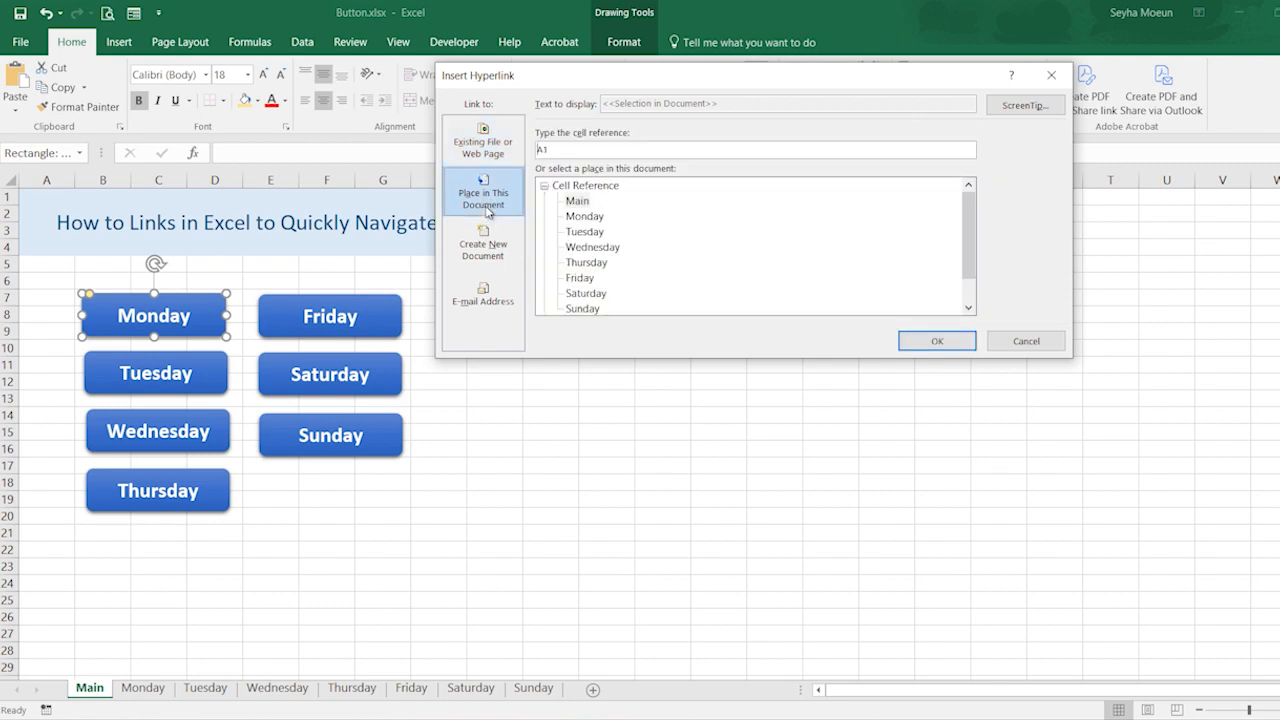
- Look through the worksheets offered as link targets, from Main and Monday through Sunday
left_click(582, 217)
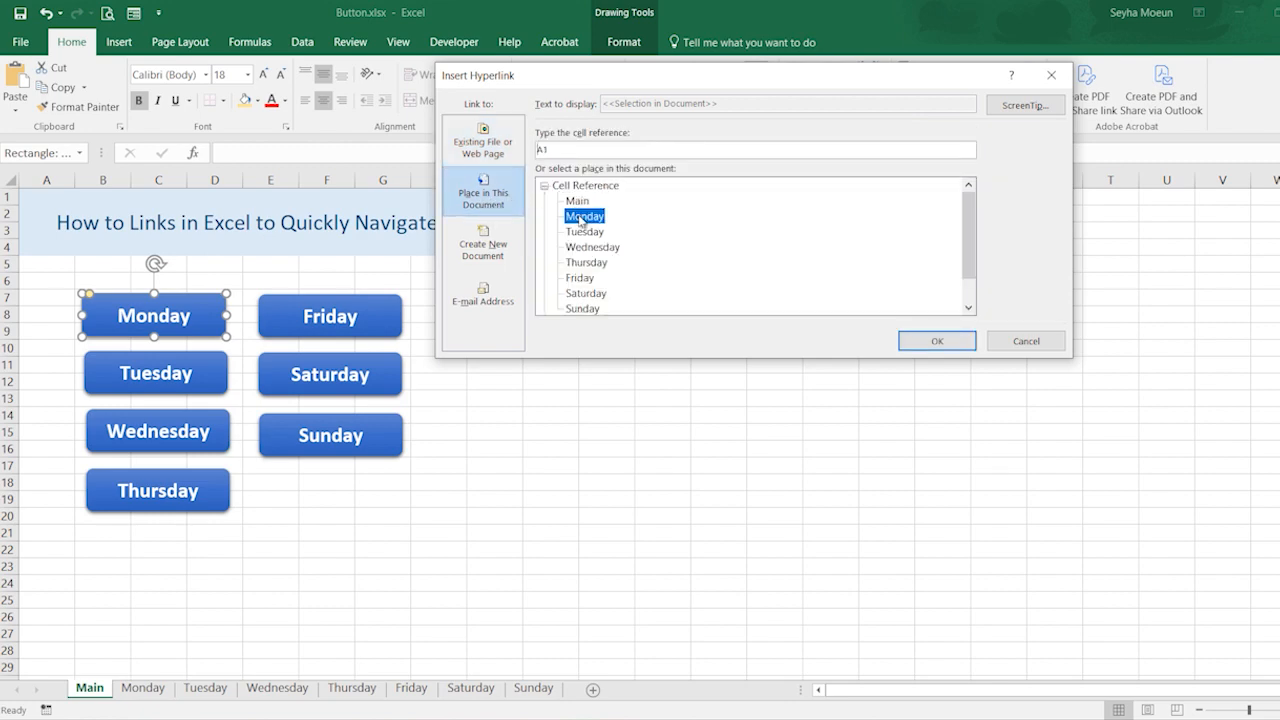
left_click(585, 231)
left_click(590, 247)
left_click(584, 262)
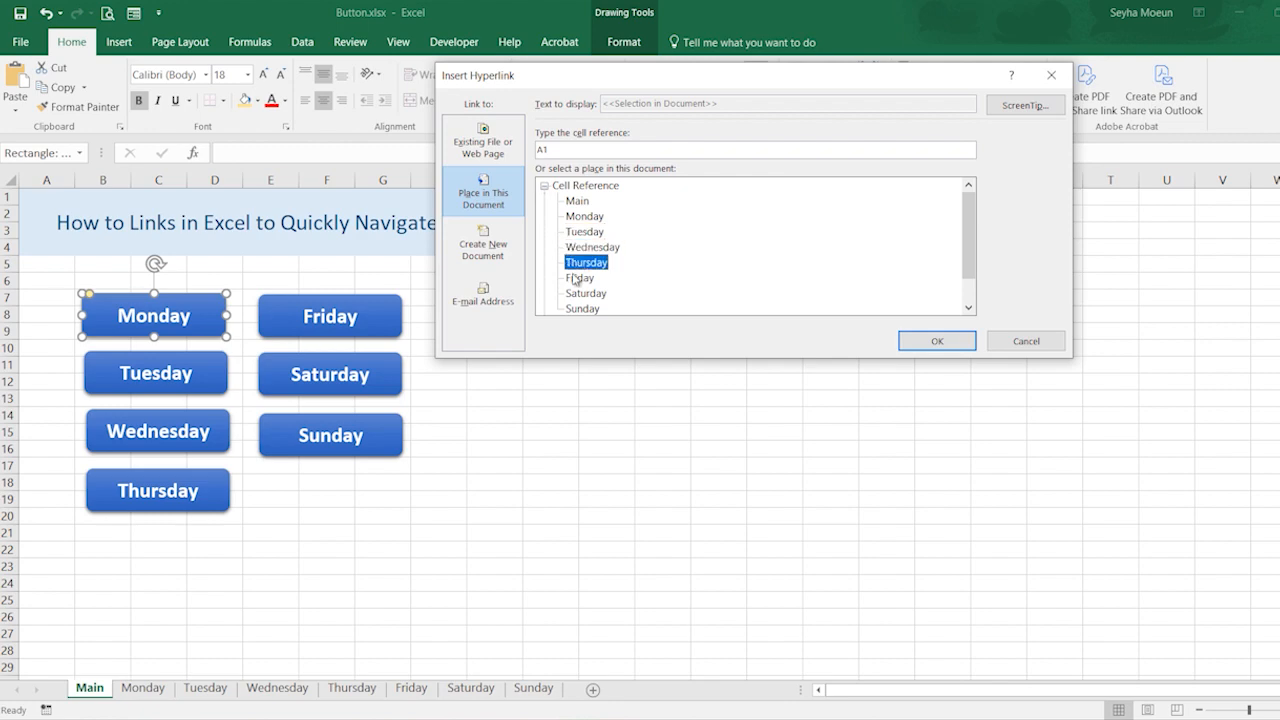
left_click(580, 278)
left_click(585, 293)
left_click(582, 307)
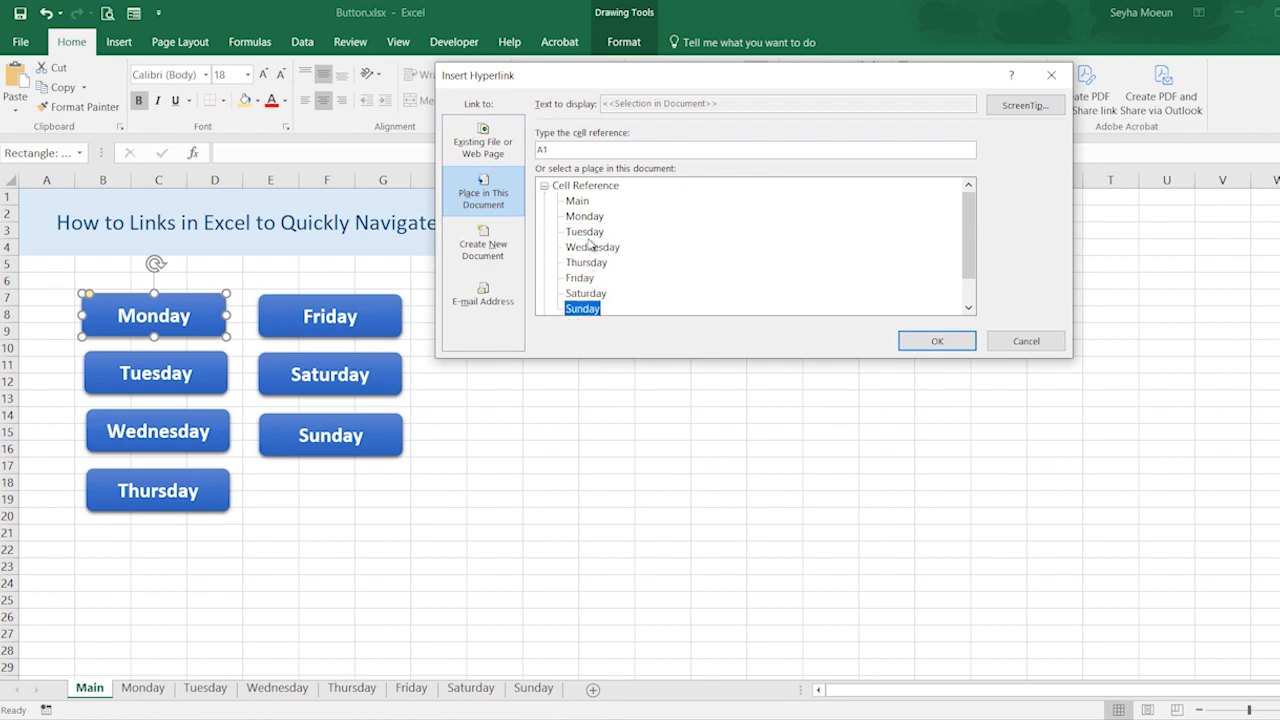
left_click(580, 201)
left_click(583, 216)
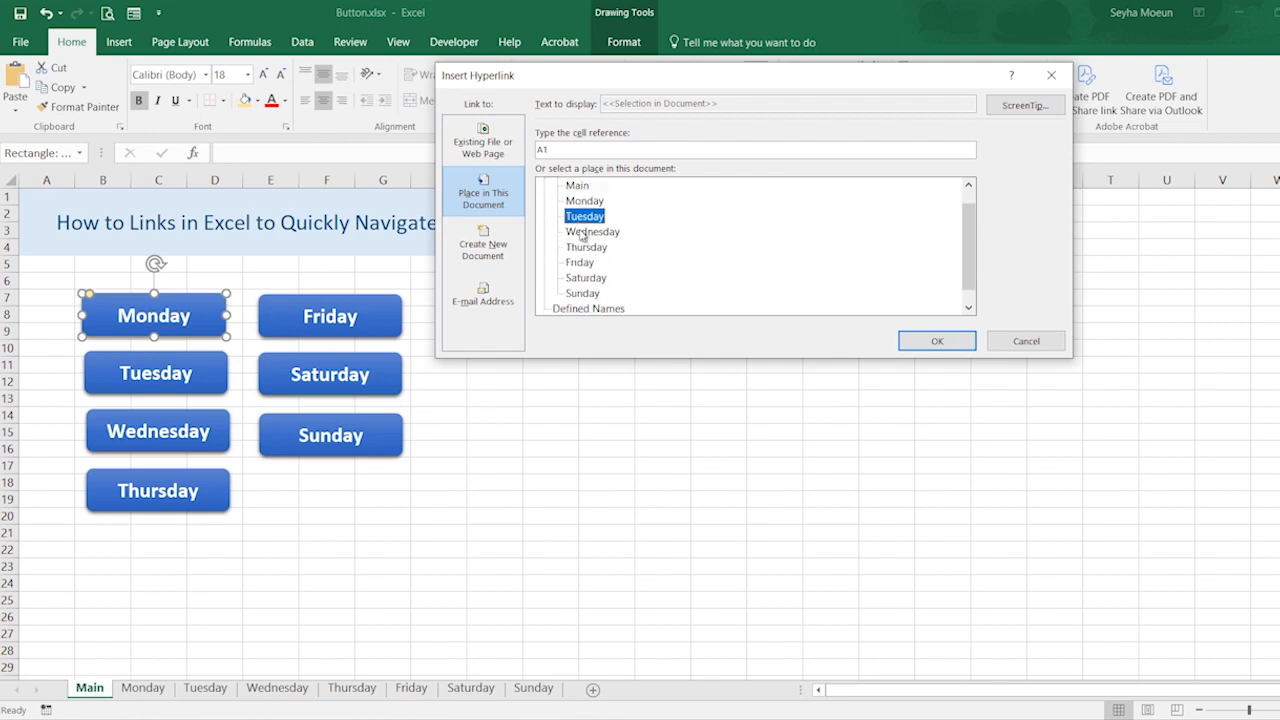
left_click(586, 232)
left_click(585, 263)
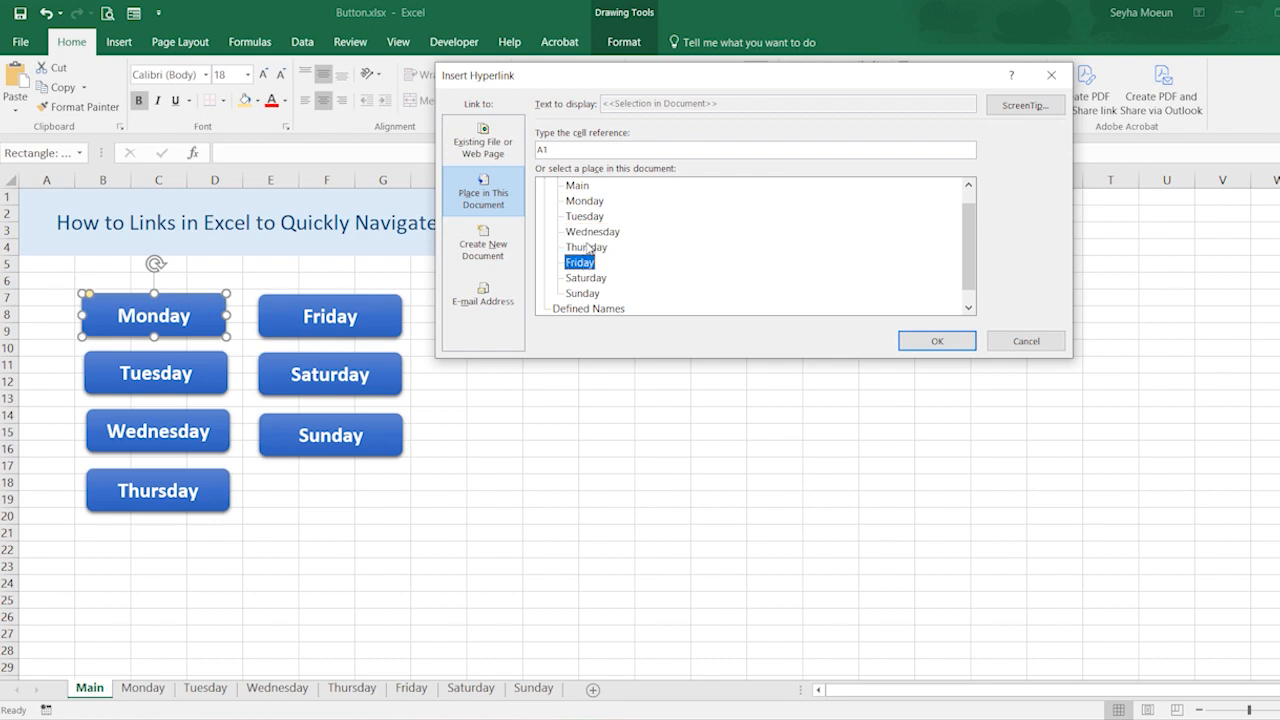
left_click(588, 247)
left_click(582, 262)
left_click(584, 278)
left_click(582, 293)
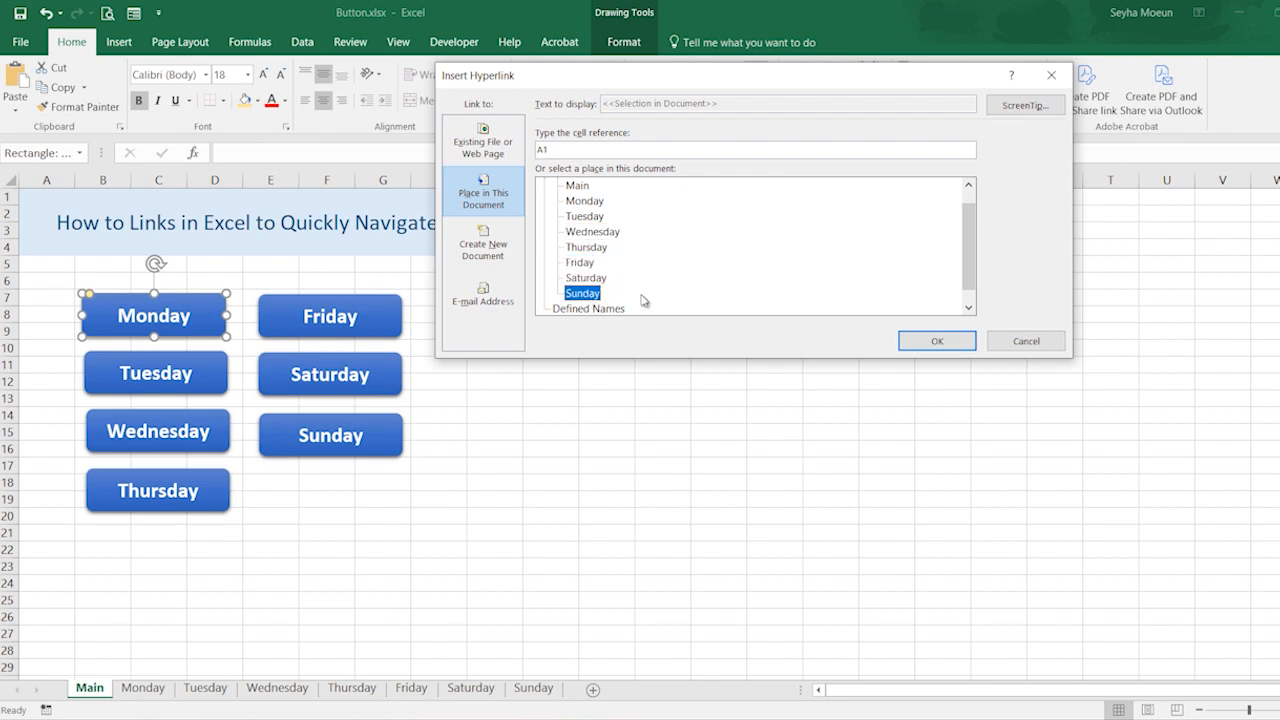
scroll(645, 300, "up", 1)
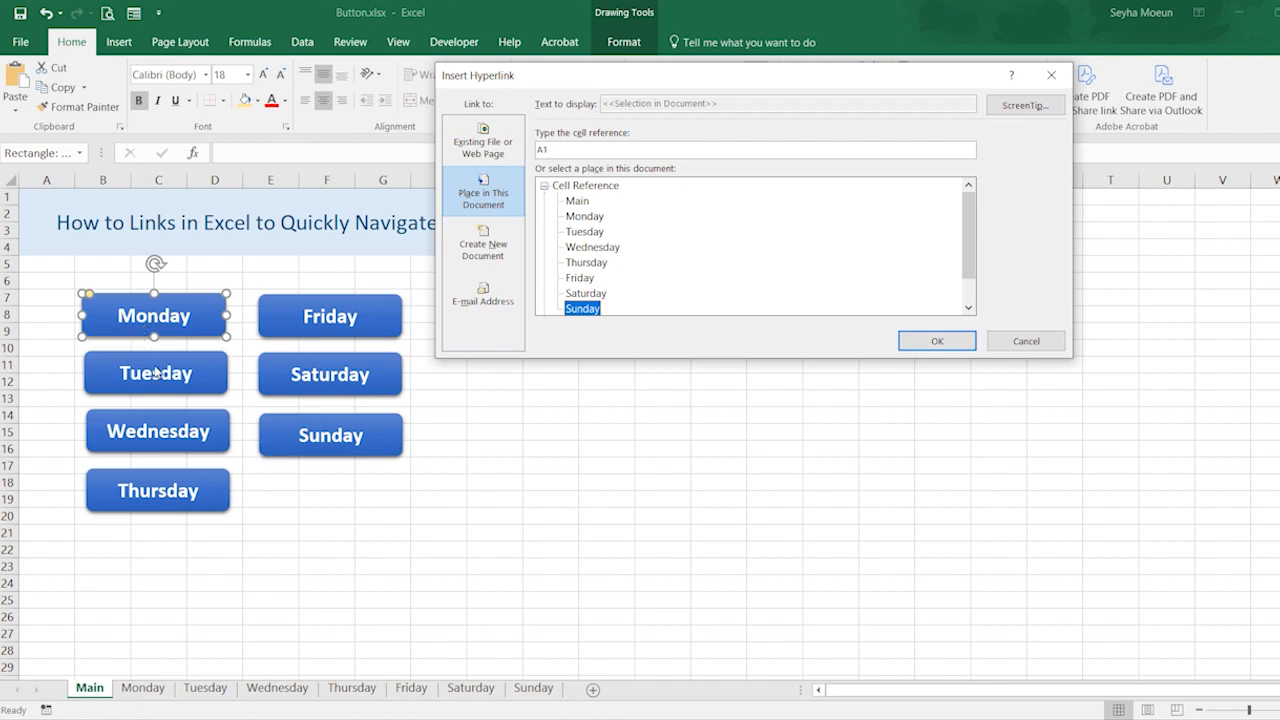
- Choose the Monday sheet as the Monday button's link target, apply the link and deselect the button
left_click(594, 219)
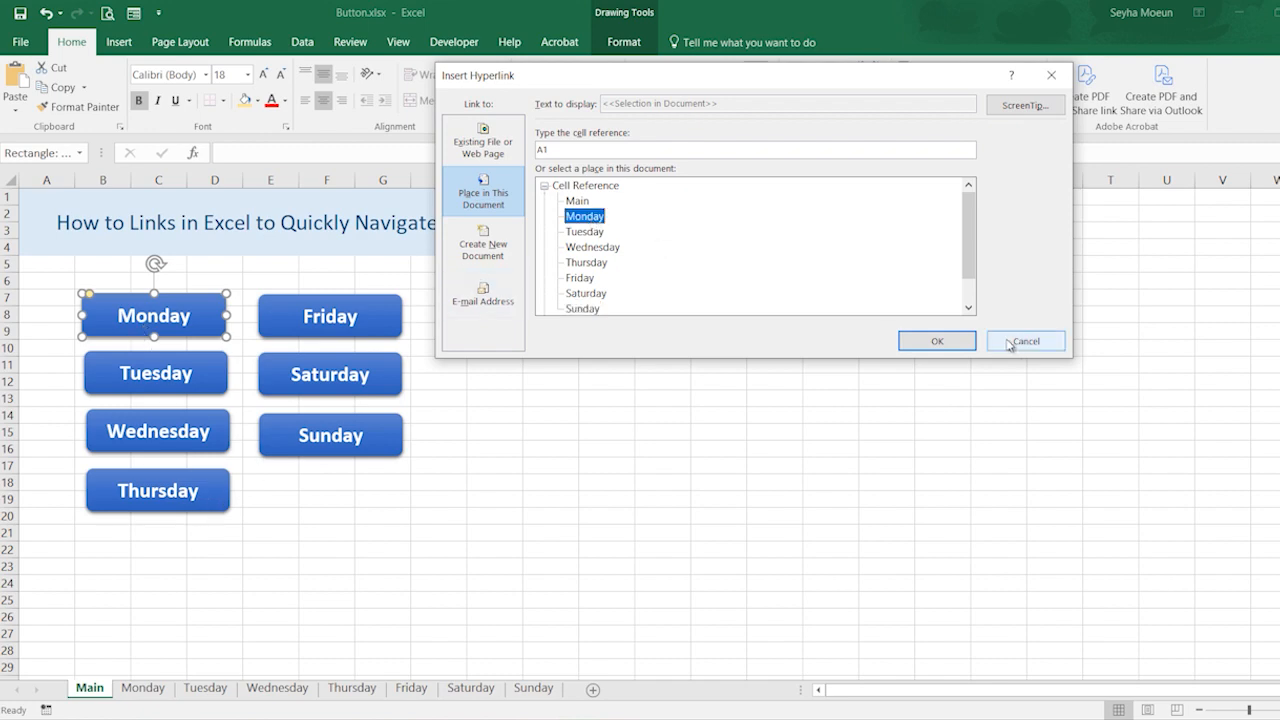
left_click(940, 341)
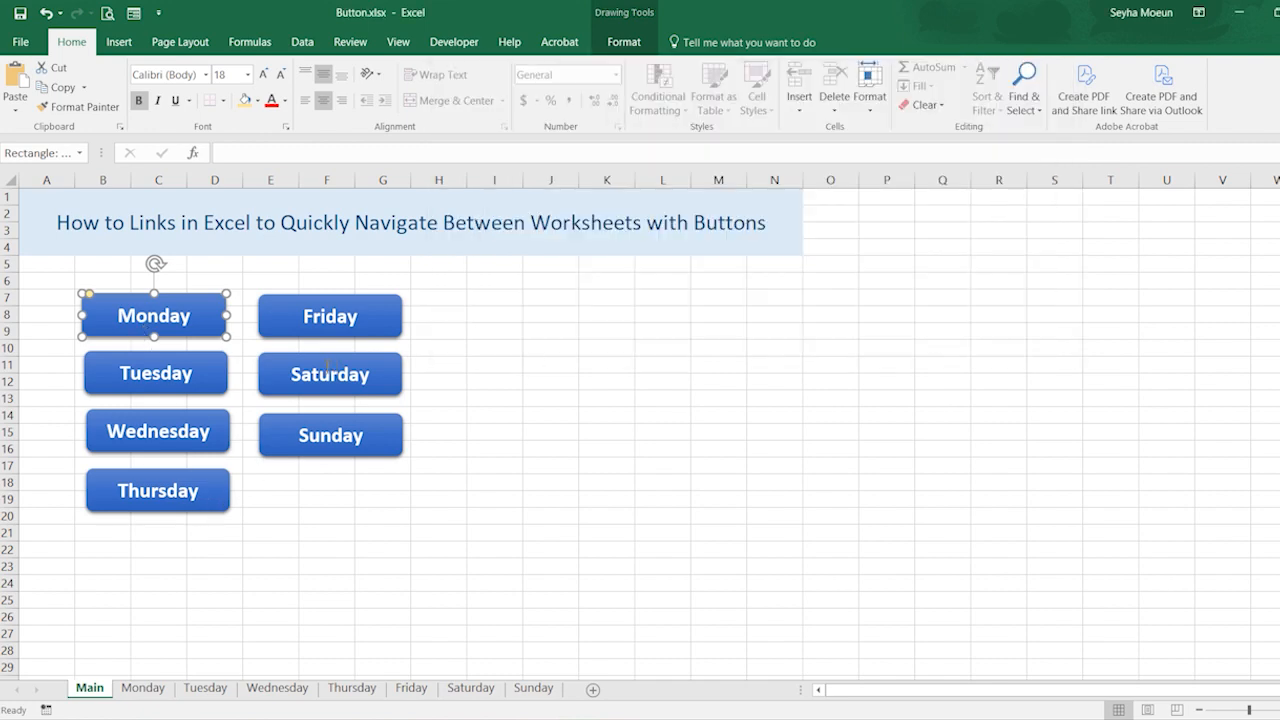
left_click(472, 365)
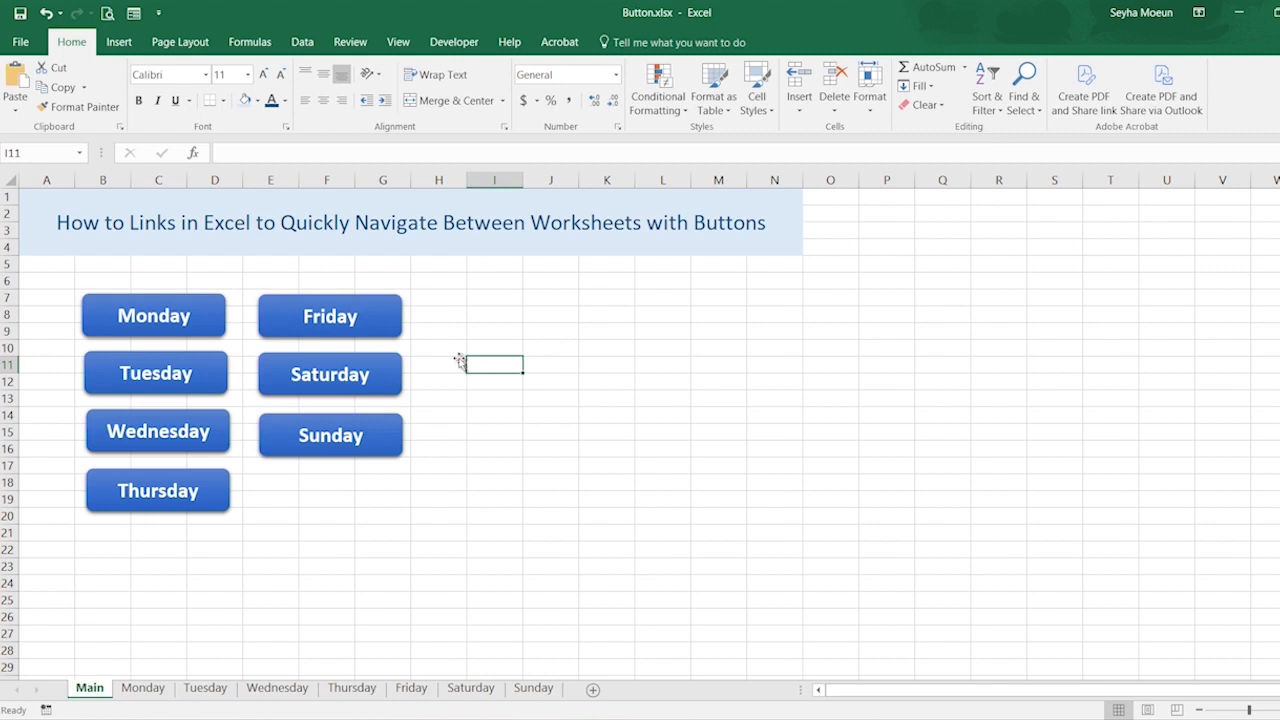
- Test the Monday button's link and return to the Main sheet
left_click(207, 318)
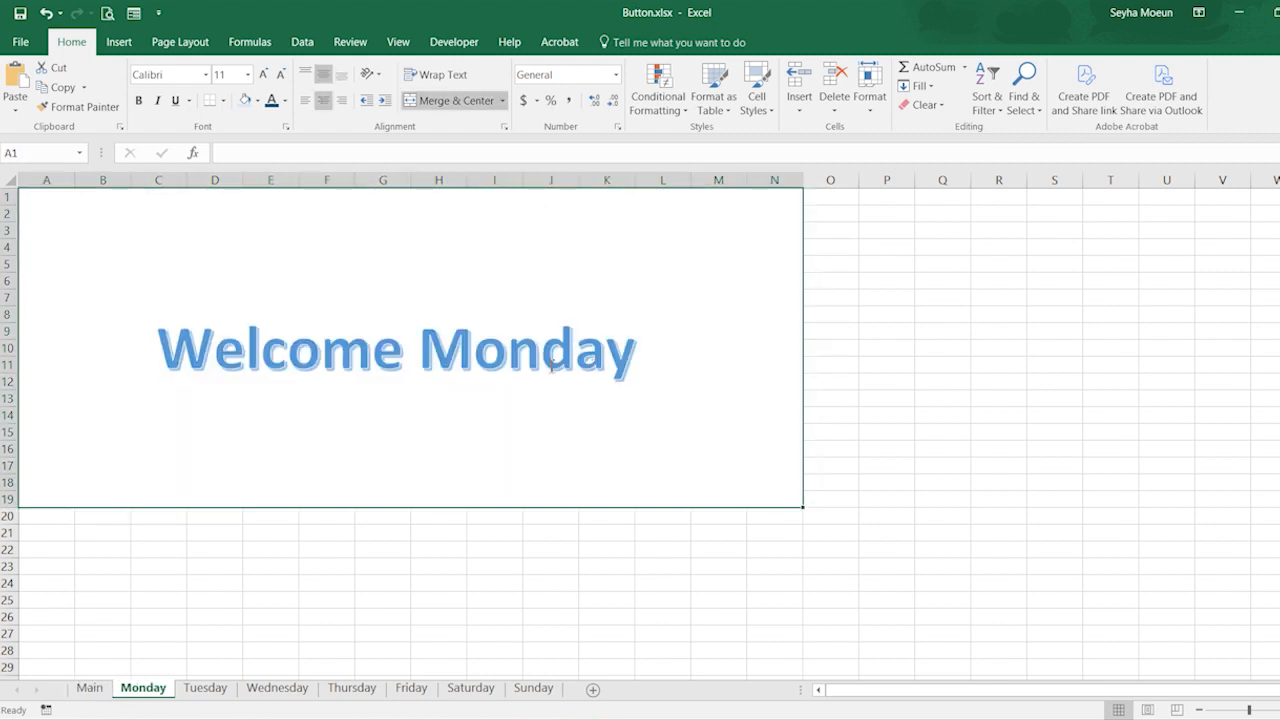
left_click(100, 688)
left_click(512, 394)
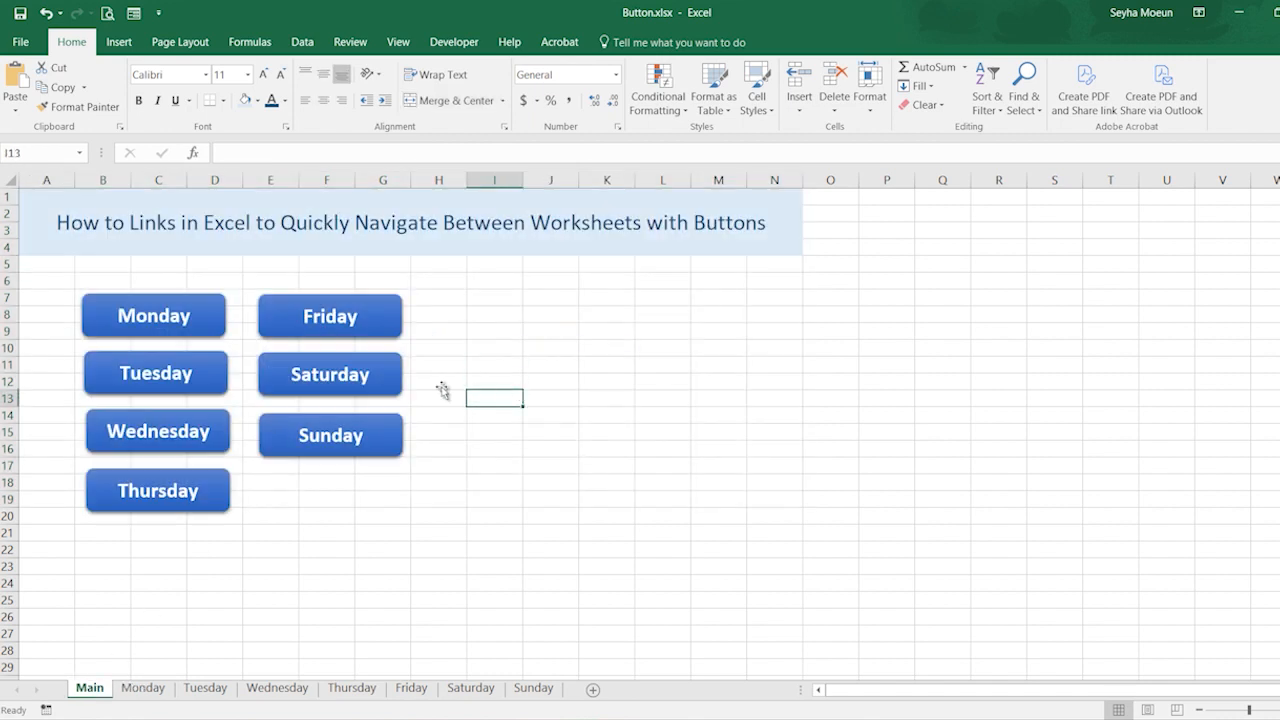
- Link the Tuesday button to cell A1 of the Tuesday sheet
left_click(204, 359)
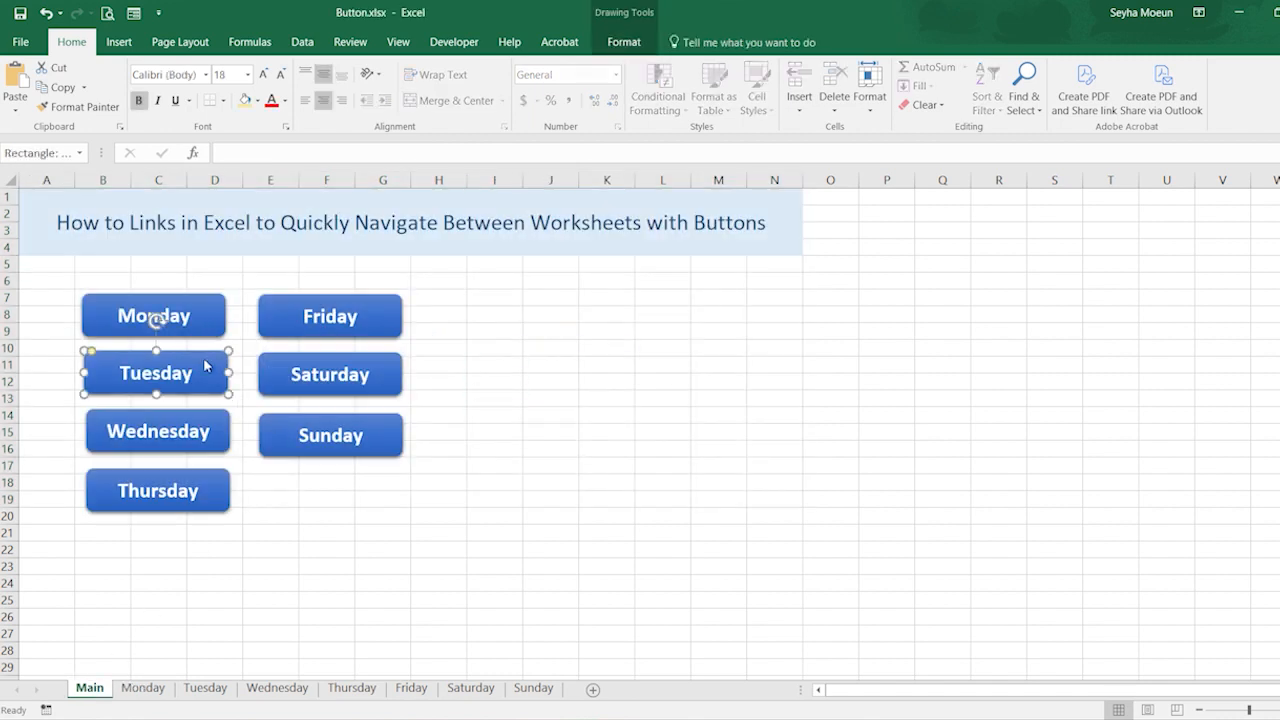
right_click(204, 358)
left_click(238, 573)
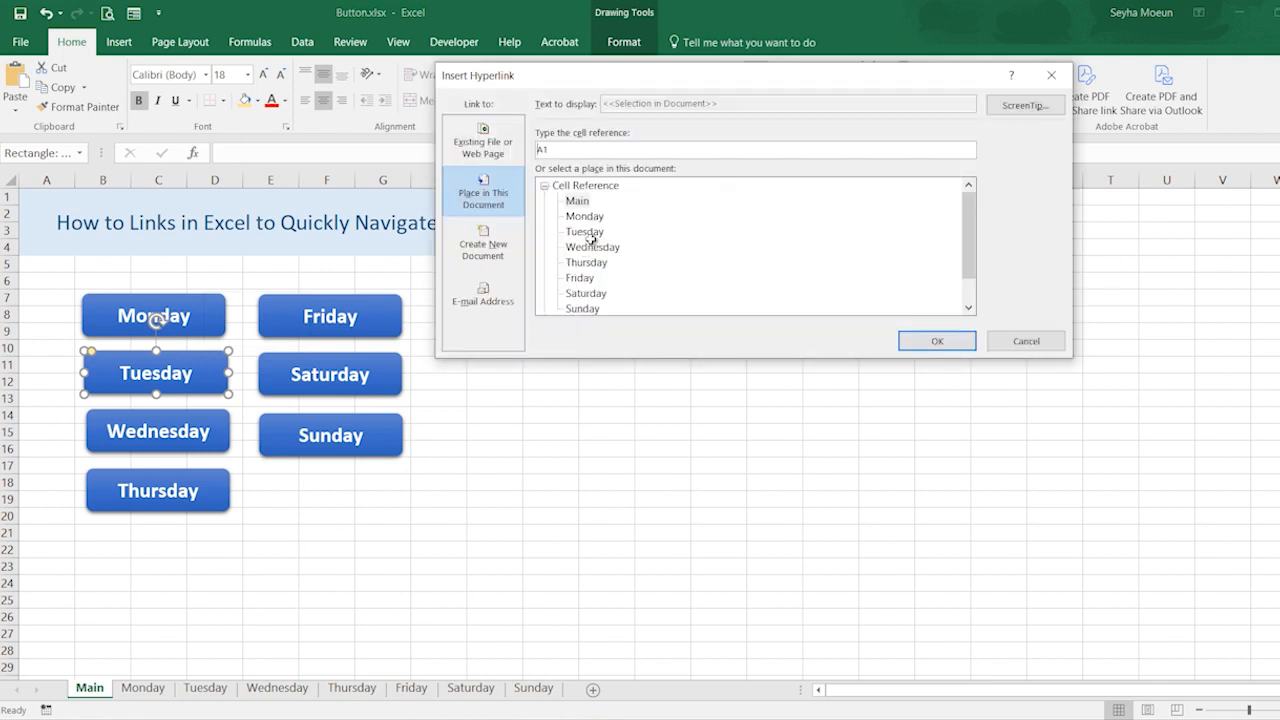
left_click(591, 237)
left_click(937, 341)
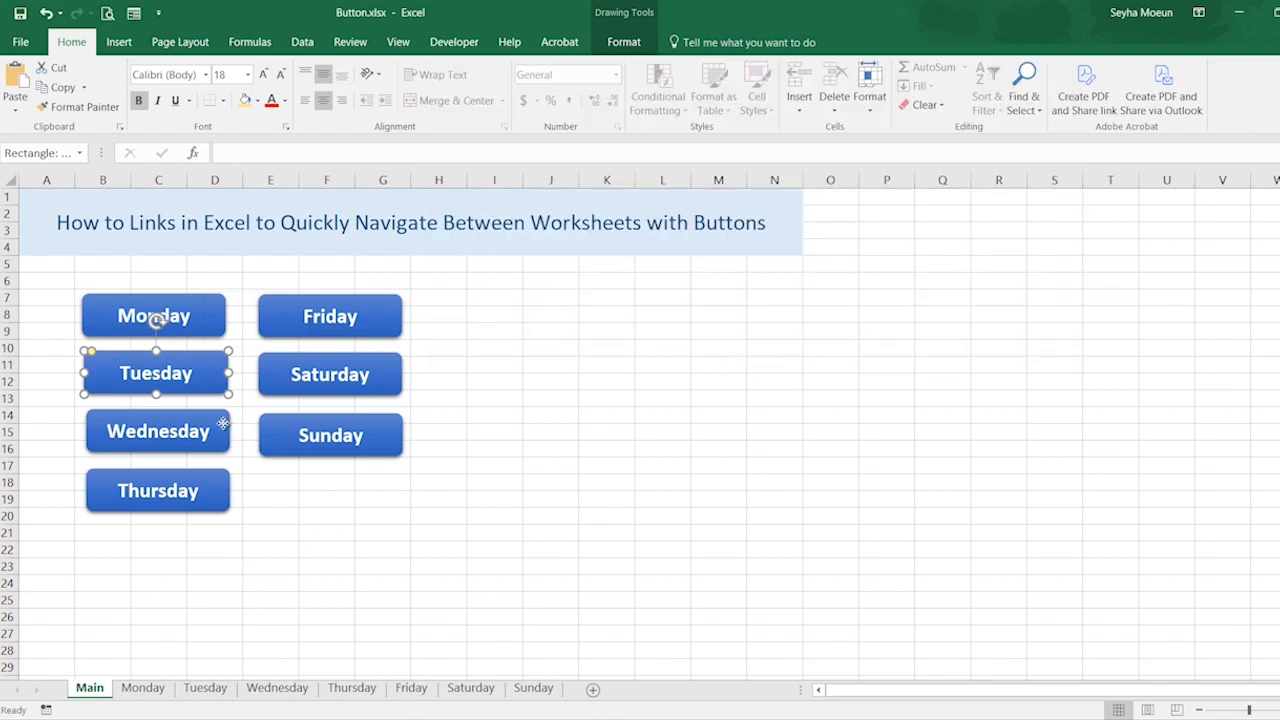
- Link the Wednesday button to cell A1 of the Wednesday sheet
right_click(223, 423)
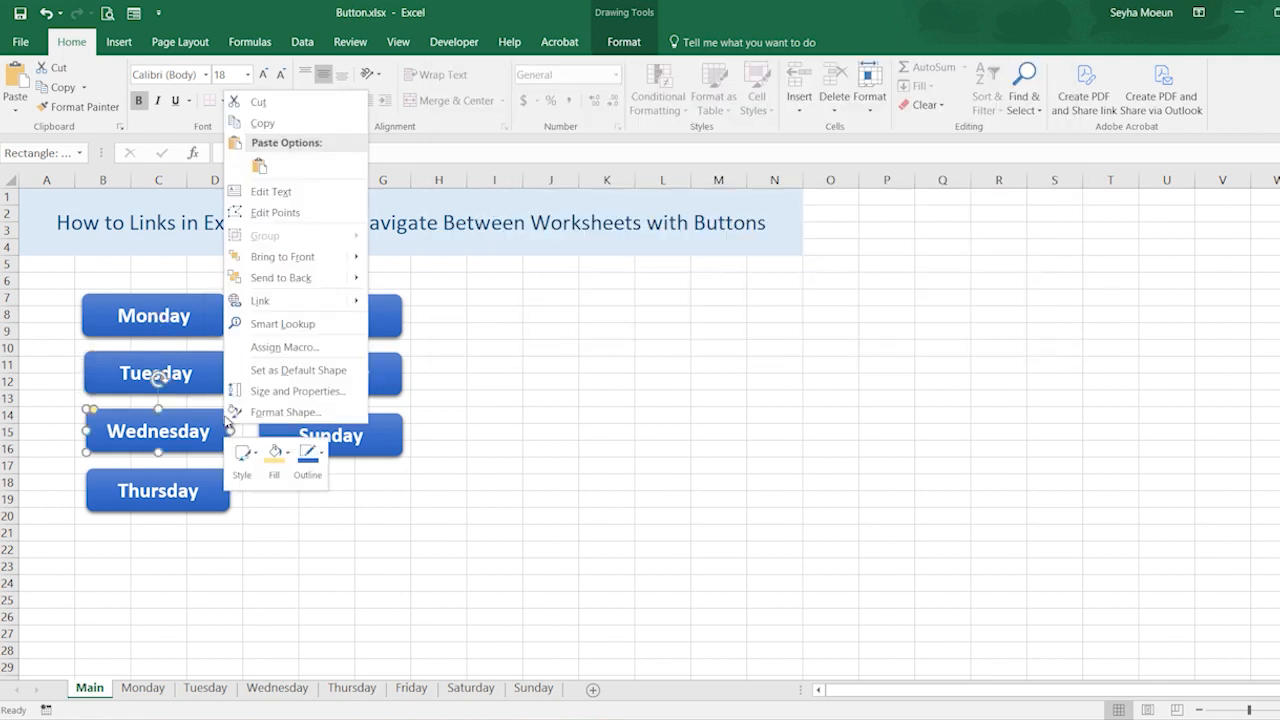
left_click(262, 300)
left_click(592, 247)
left_click(930, 341)
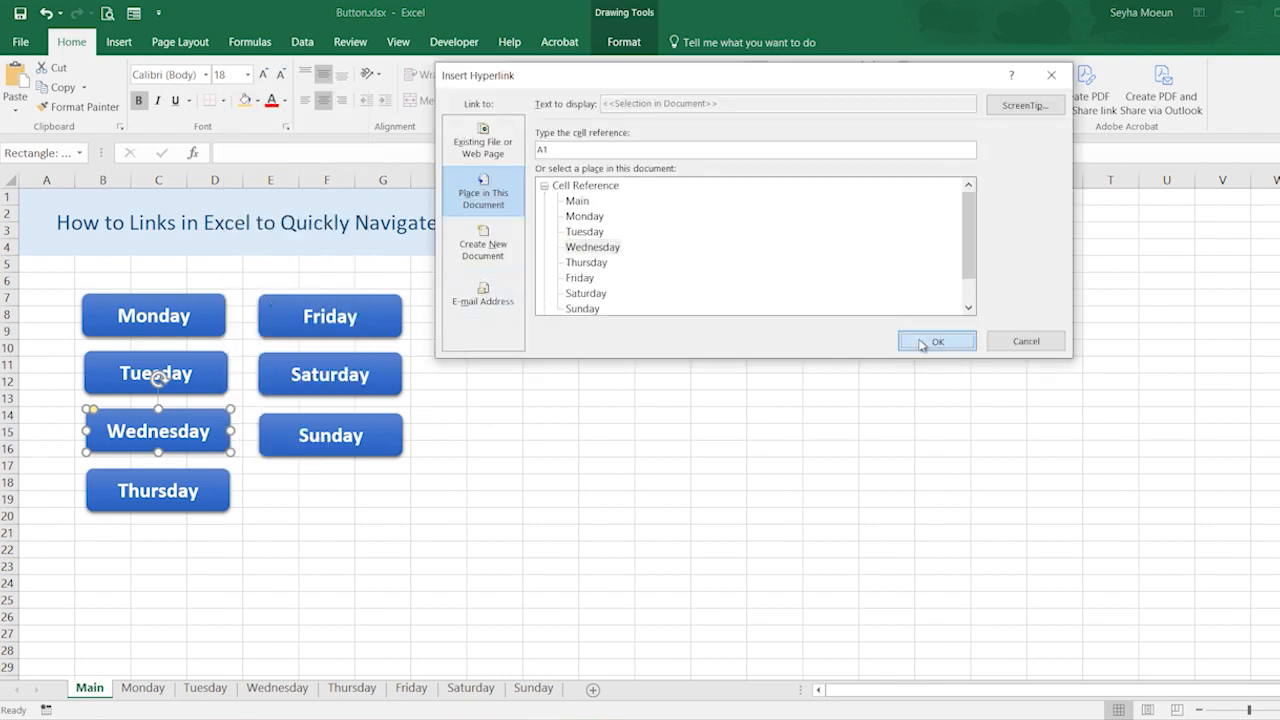
- Link the Thursday button to cell A1 of the Thursday sheet
right_click(210, 491)
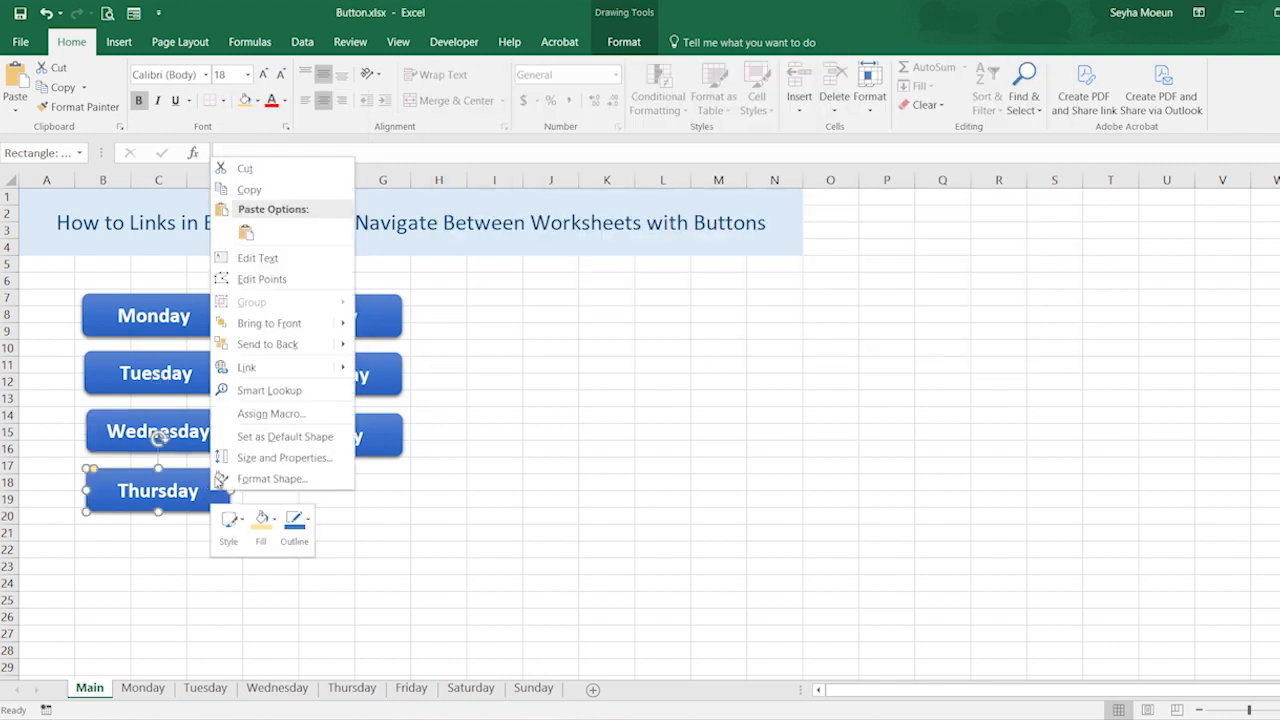
left_click(240, 367)
left_click(587, 262)
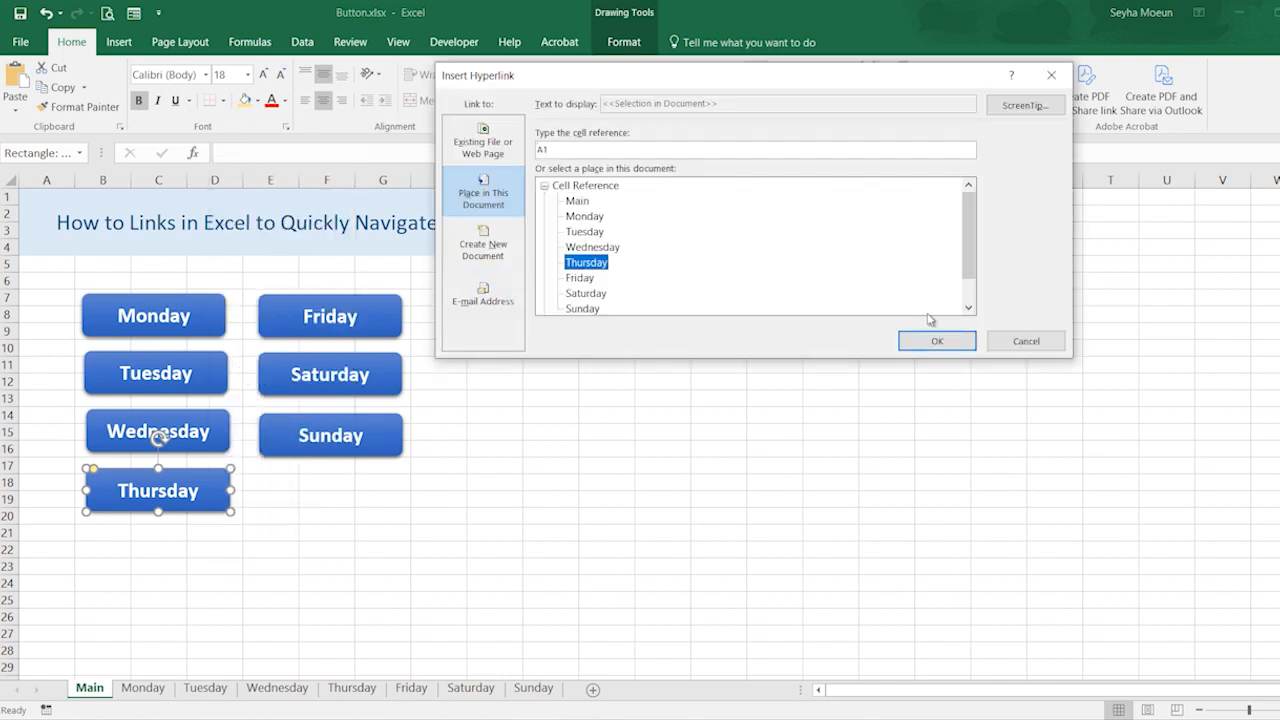
left_click(934, 341)
- Link the Friday button to cell A1 of the Friday sheet
right_click(395, 318)
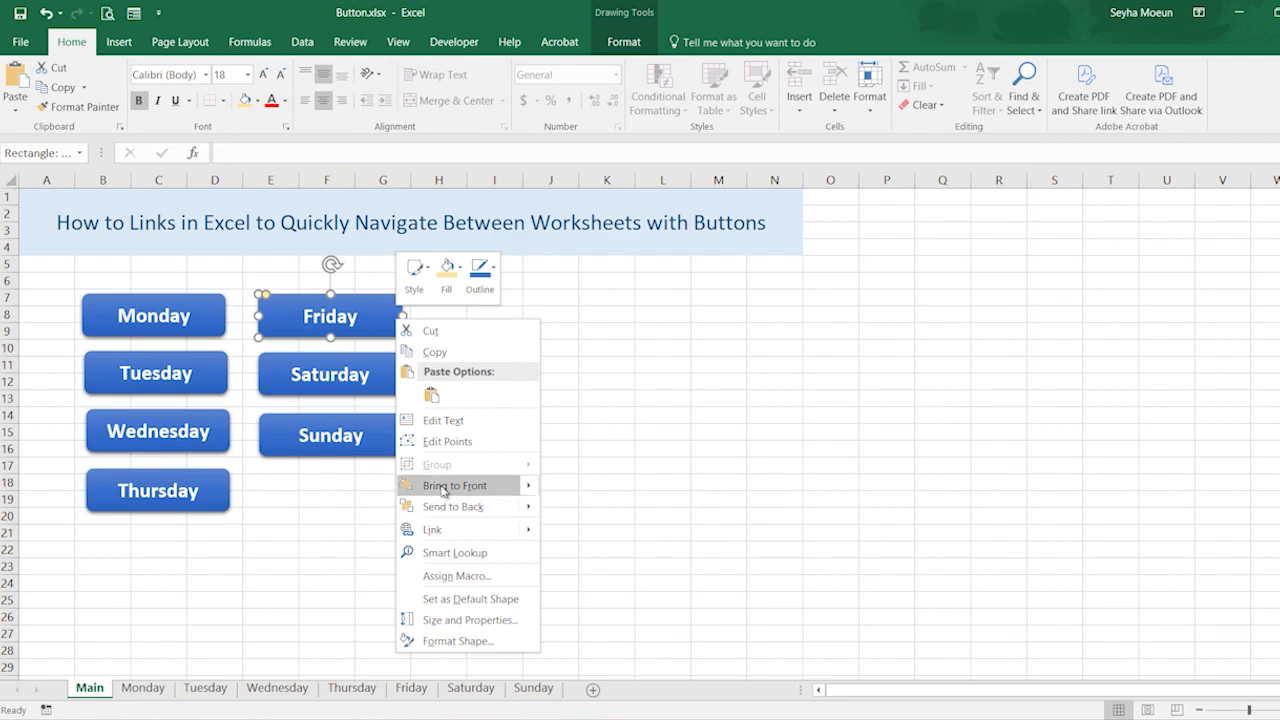
left_click(434, 529)
left_click(580, 278)
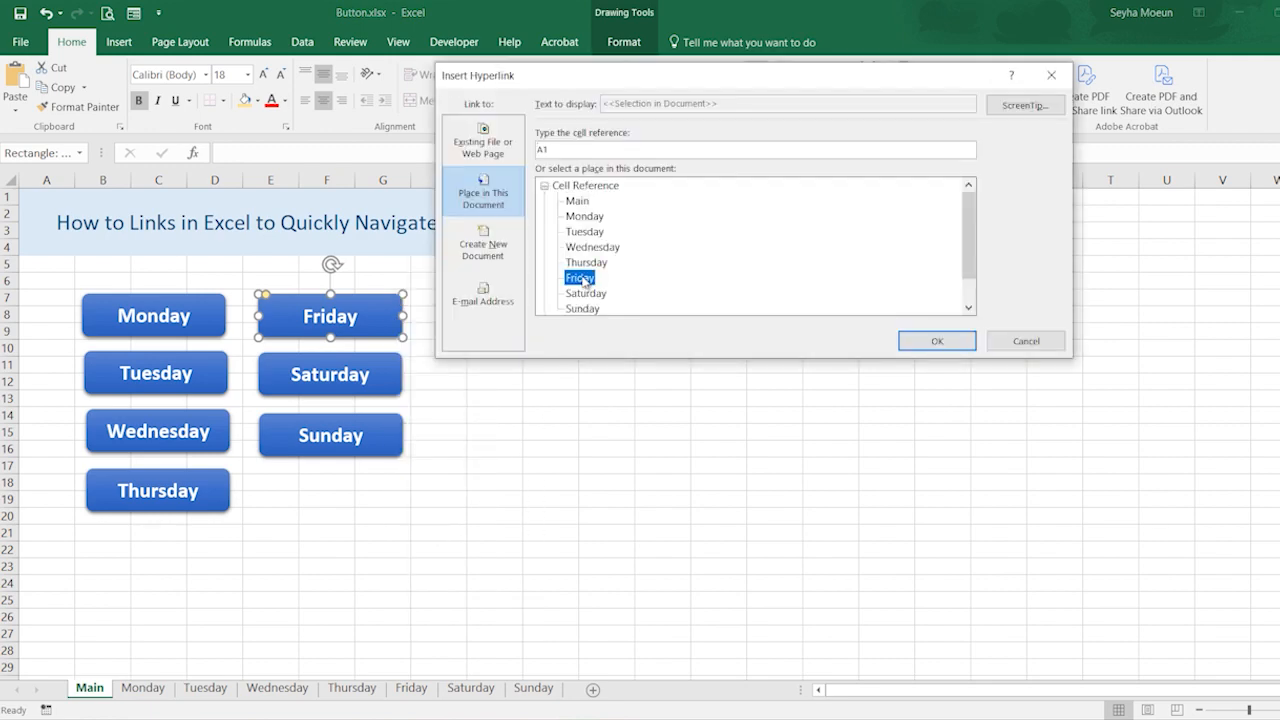
left_click(937, 341)
- Link the Saturday button to cell A1 of the Saturday sheet
left_click(382, 373)
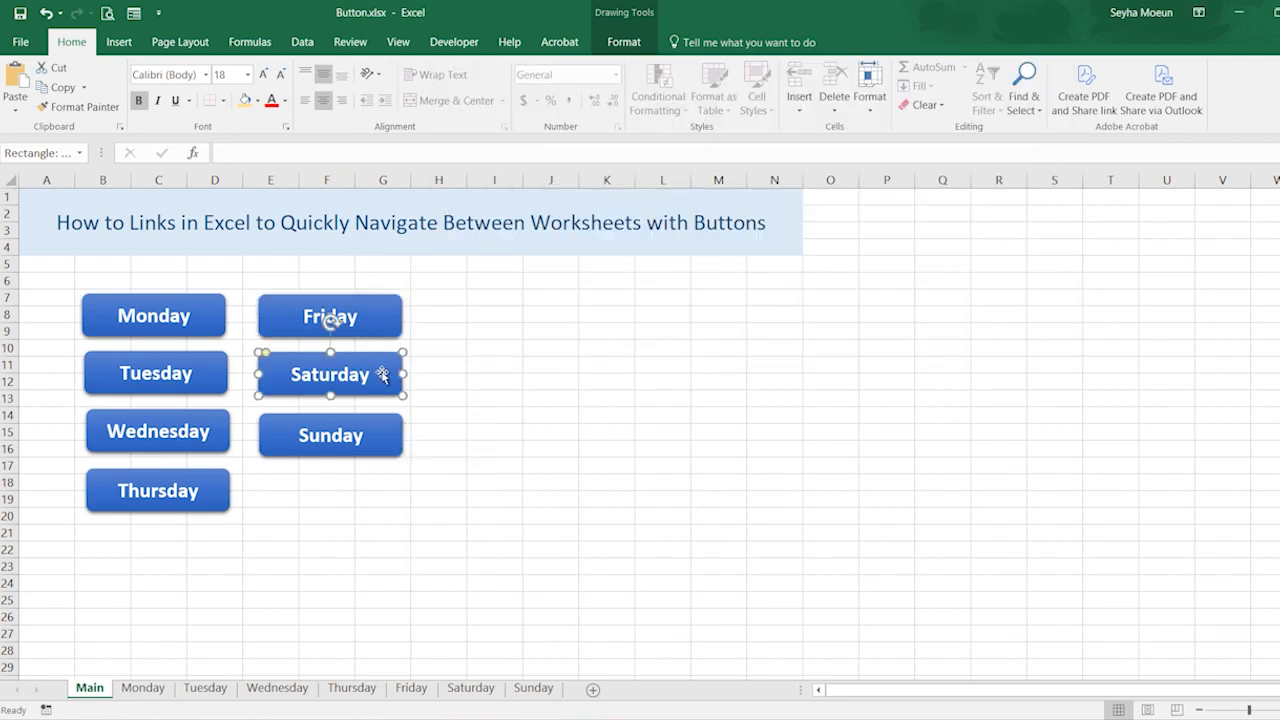
right_click(382, 373)
left_click(430, 583)
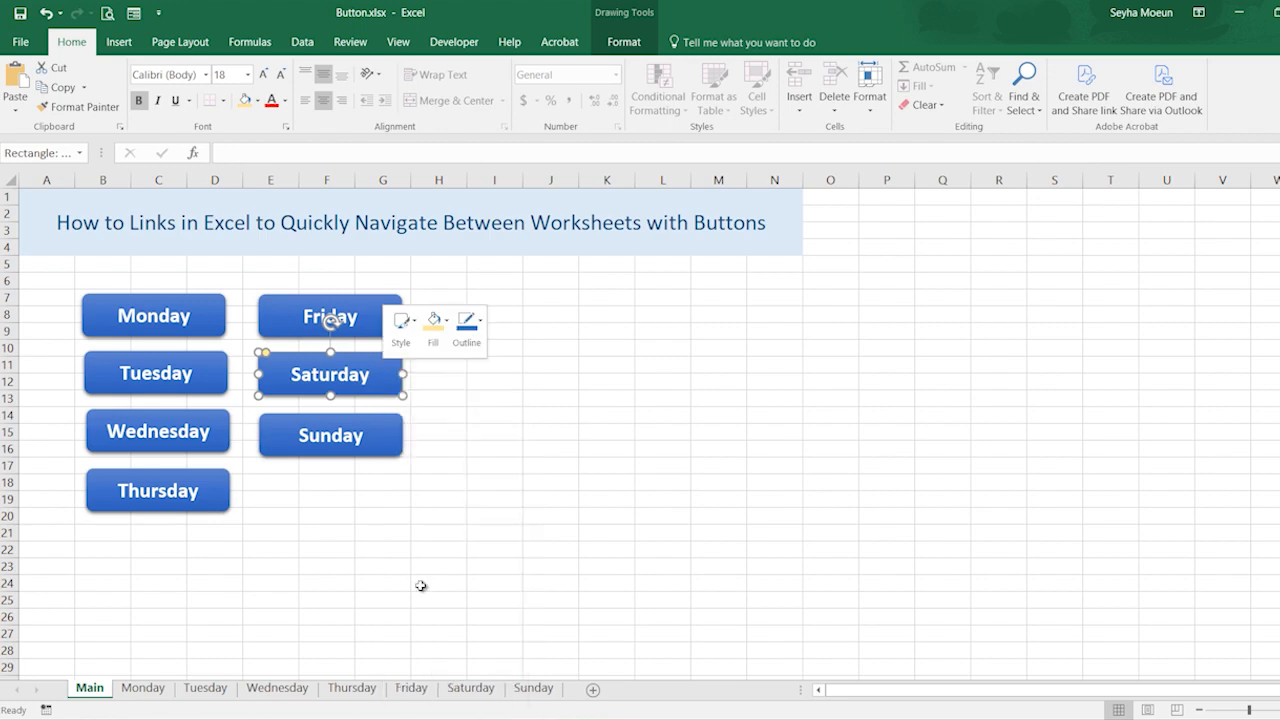
left_click(585, 295)
left_click(902, 341)
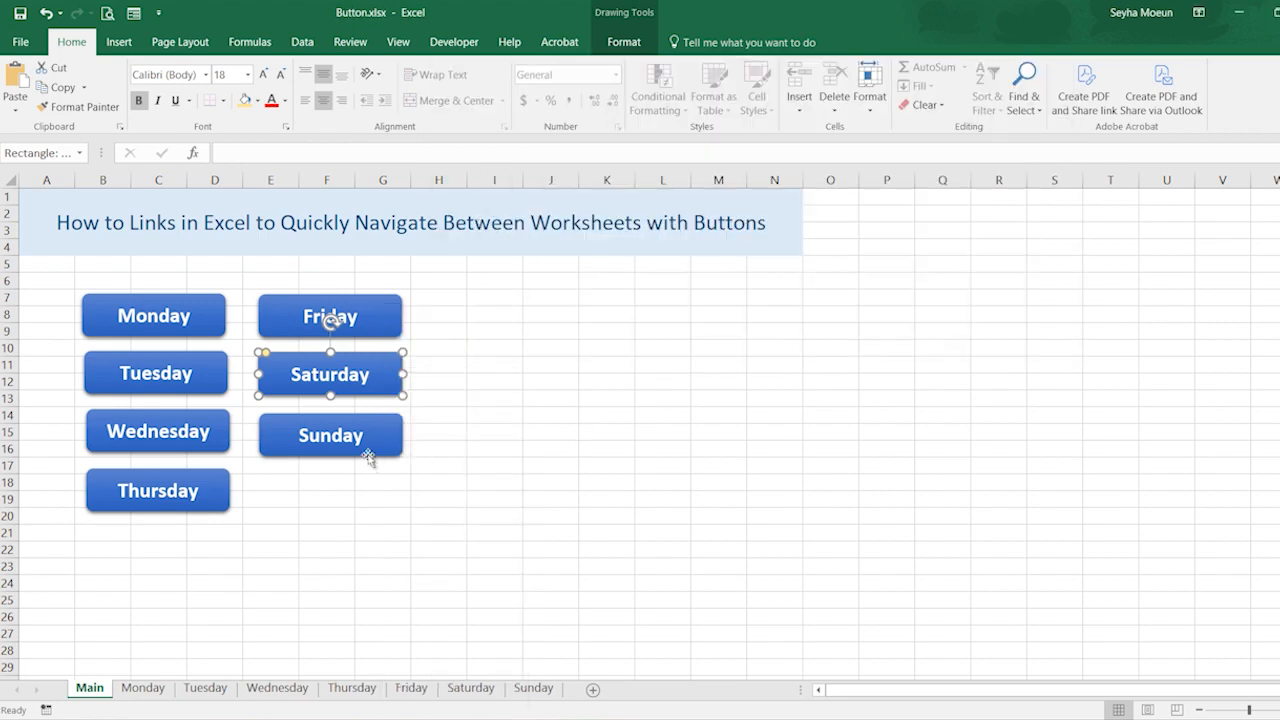
- Link the Sunday button to cell A1 of the Sunday sheet and deselect the button
left_click(377, 449)
right_click(377, 449)
left_click(415, 346)
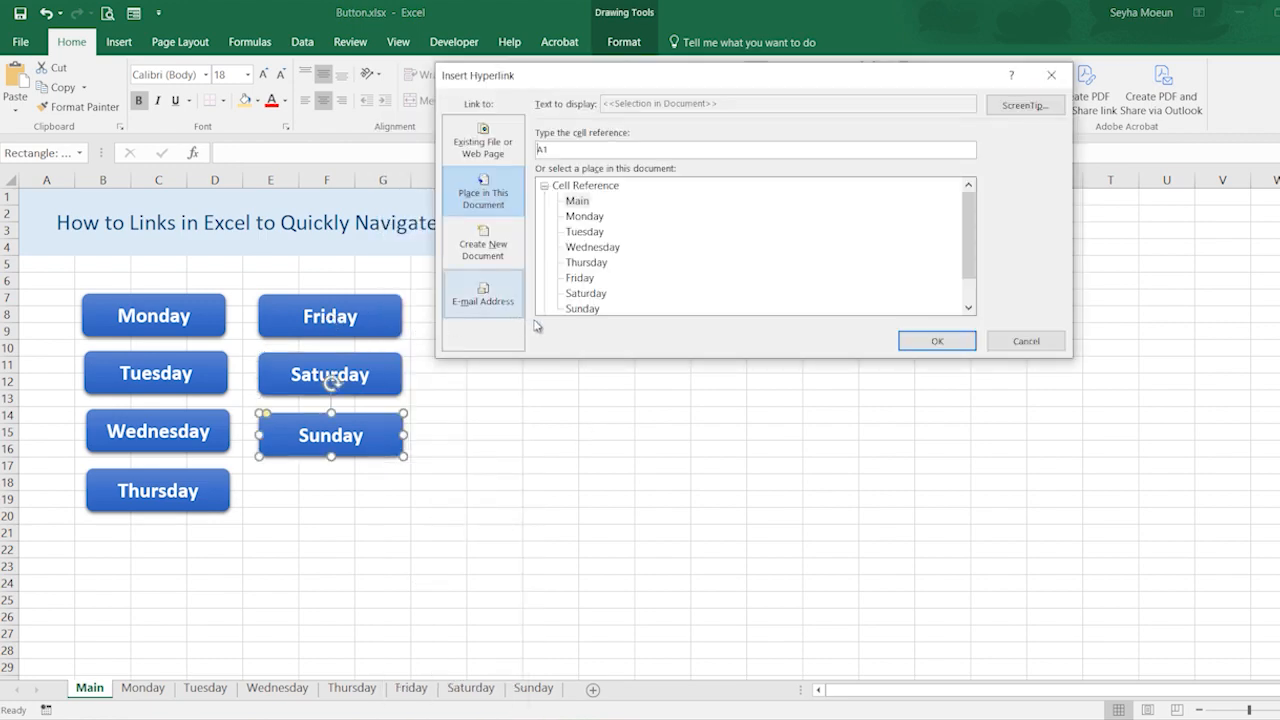
left_click(582, 309)
left_click(937, 341)
left_click(565, 530)
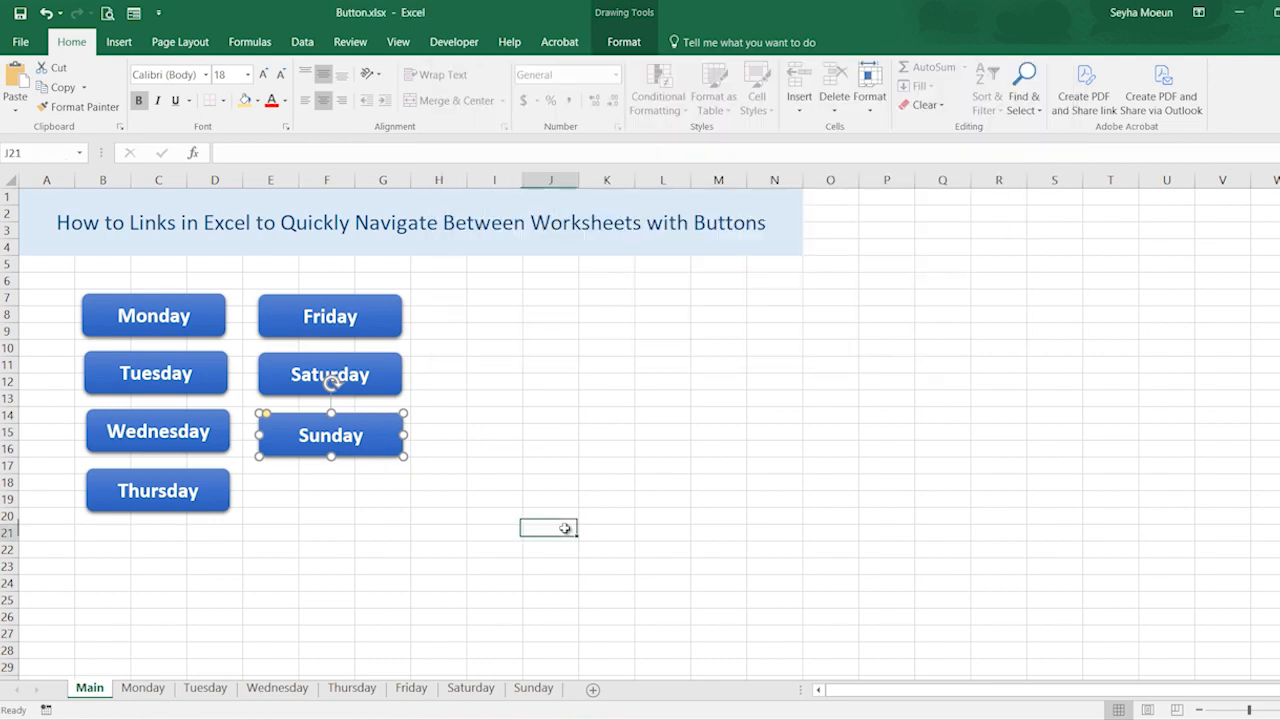
- Test the links of the Monday, Tuesday and Wednesday buttons, returning to the Main sheet after each one
left_click(218, 330)
left_click(89, 688)
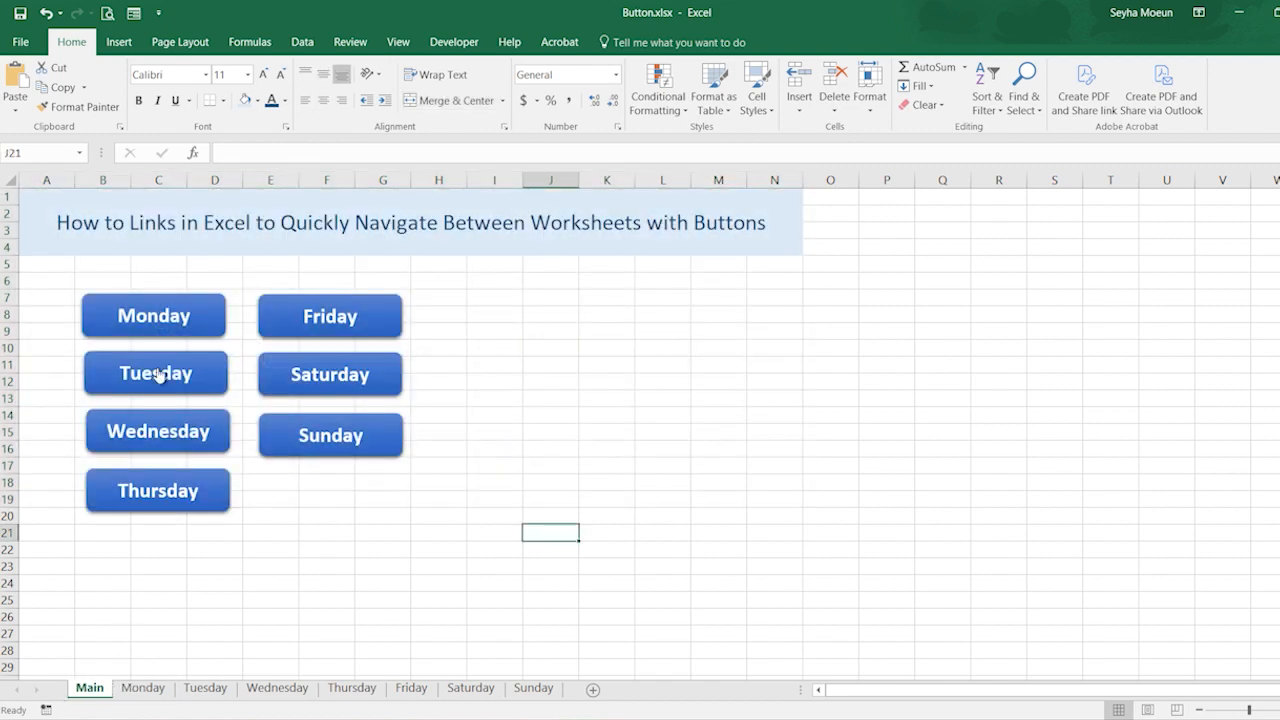
left_click(158, 372)
left_click(89, 688)
left_click(191, 429)
left_click(100, 694)
left_click(203, 441)
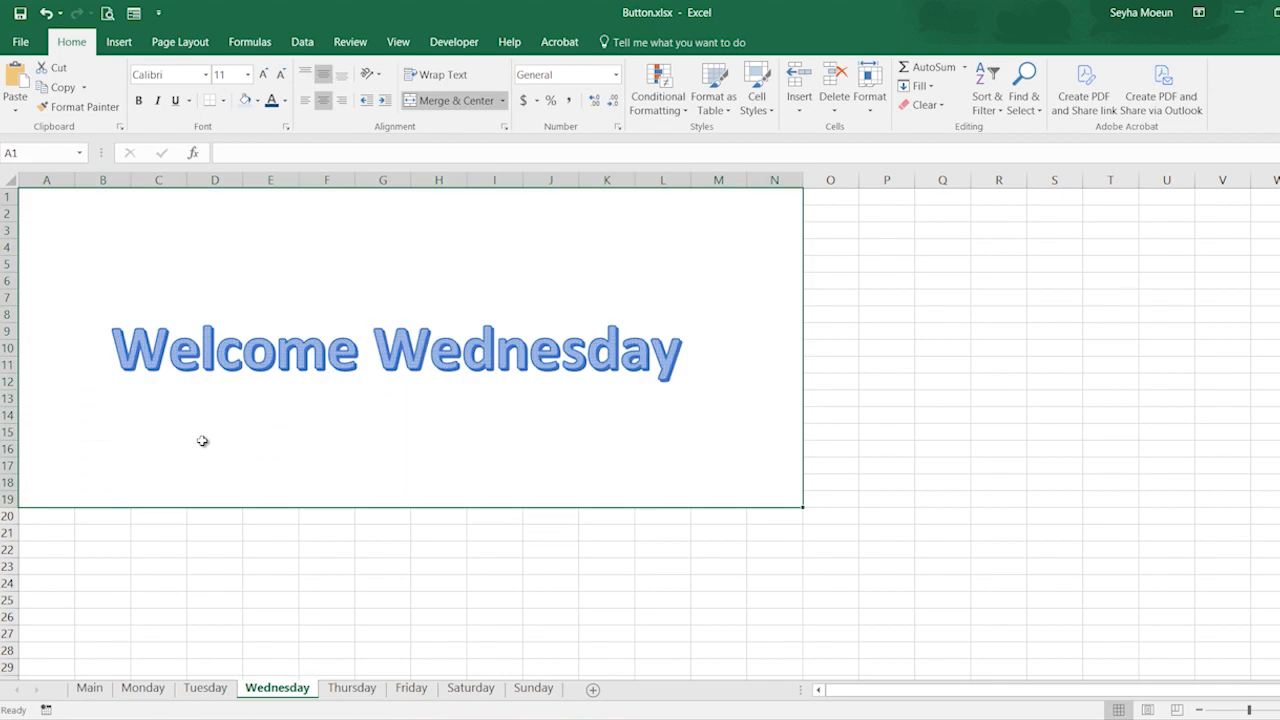
left_click(100, 686)
- Test the links of the Thursday, Friday, Saturday and Sunday buttons, going back to the Main sheet between them
left_click(188, 492)
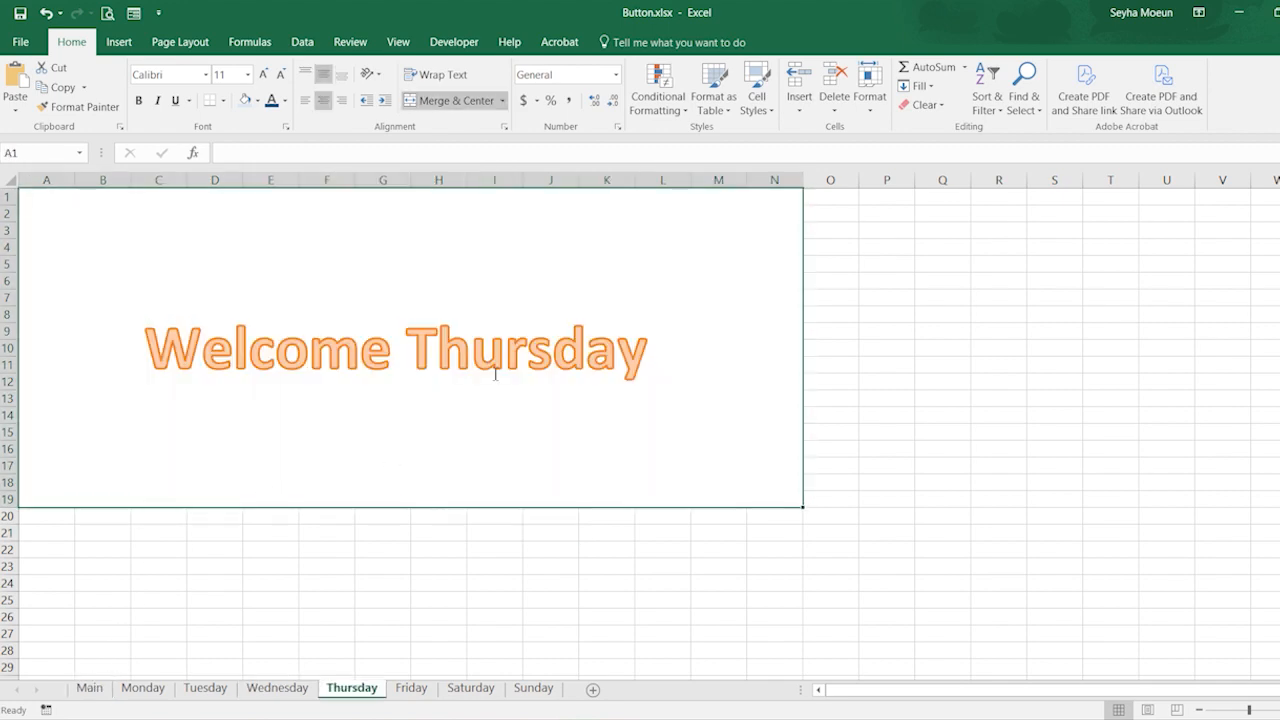
left_click(100, 692)
left_click(288, 328)
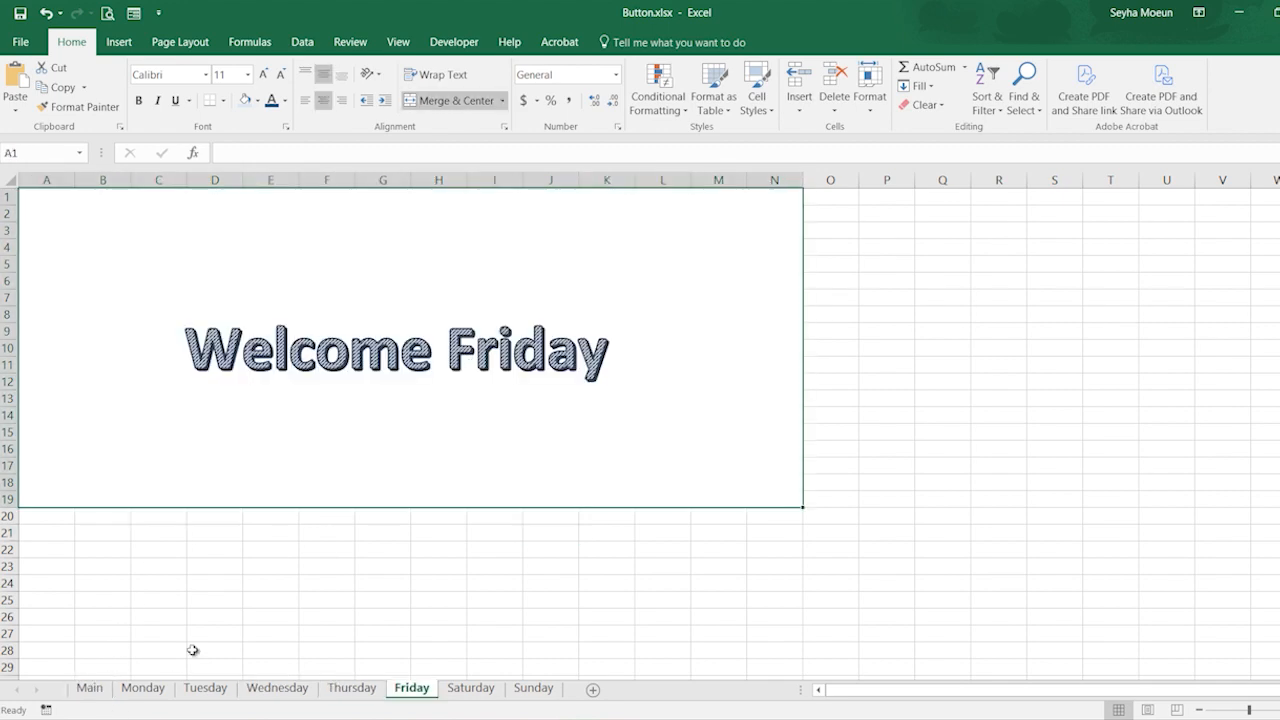
left_click(90, 688)
left_click(298, 384)
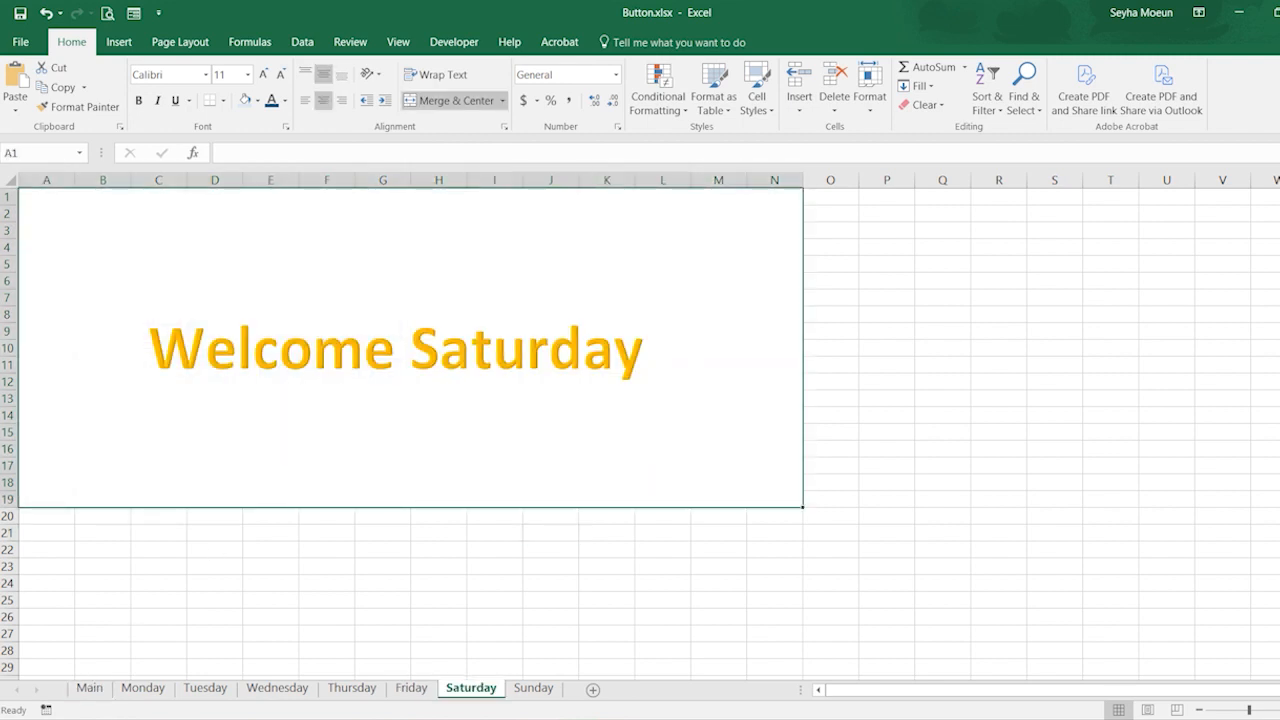
left_click(89, 688)
left_click(360, 433)
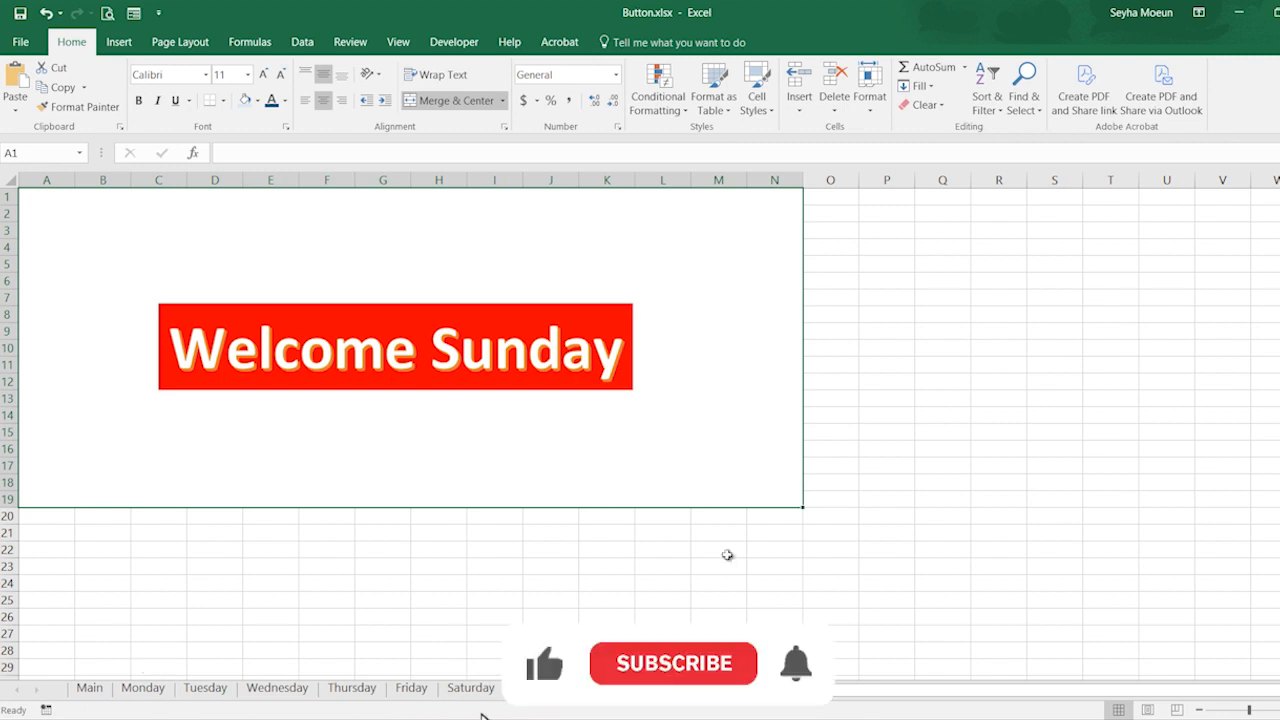
left_click(729, 553)
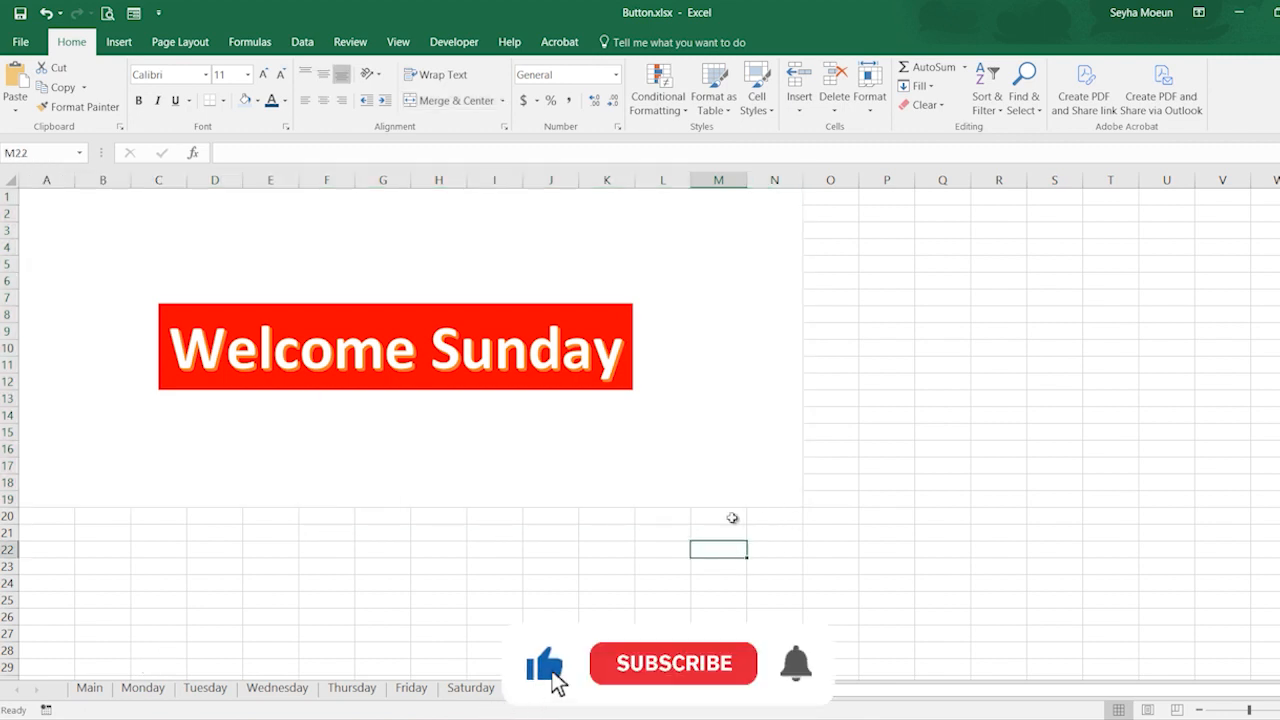
- View the Monday sheet and go back to the Main sheet
left_click(86, 695)
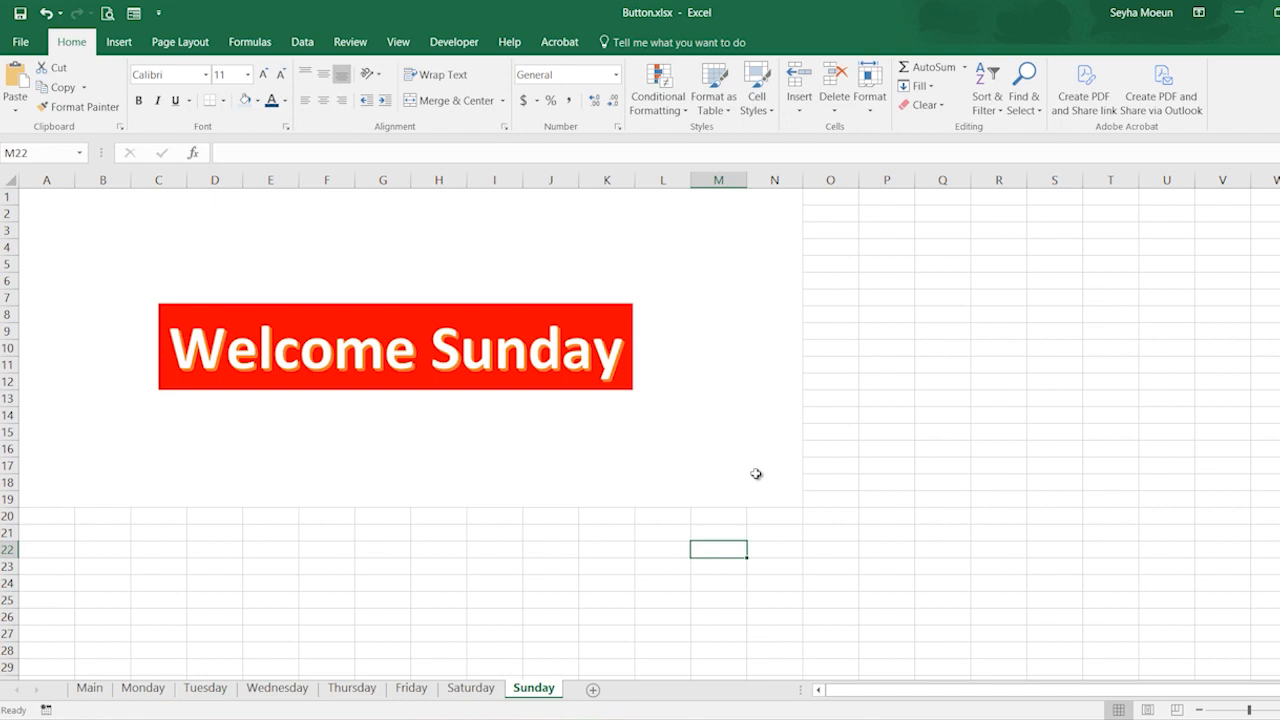
left_click(141, 688)
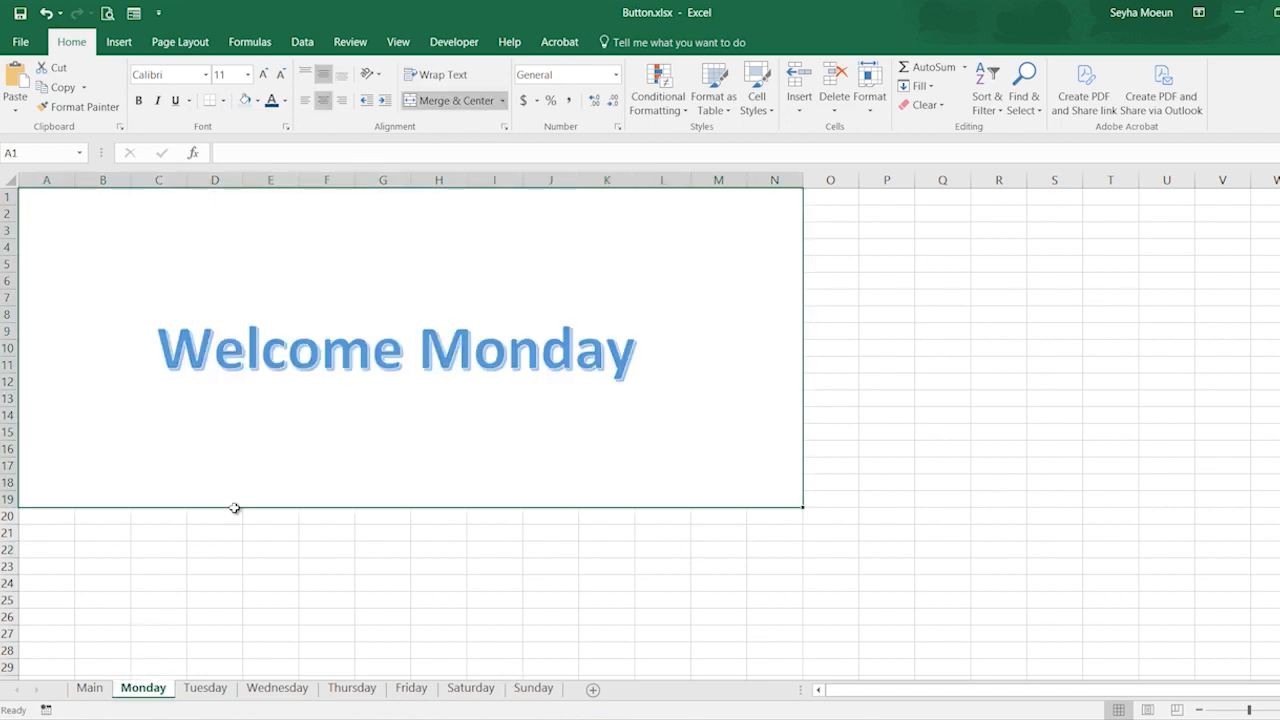
left_click(92, 689)
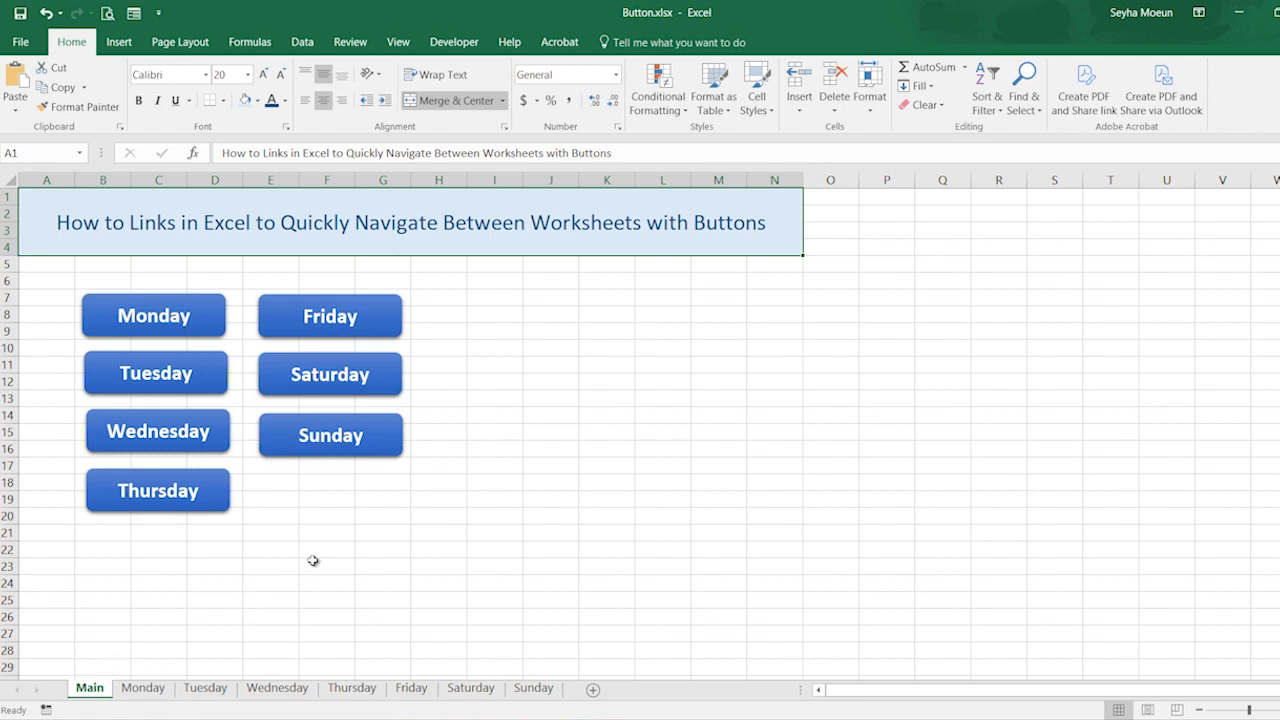
- Draw a rounded rectangle about 0.6" high and 1.38" wide on the Sunday sheet, below and right of the welcome text
left_click(533, 688)
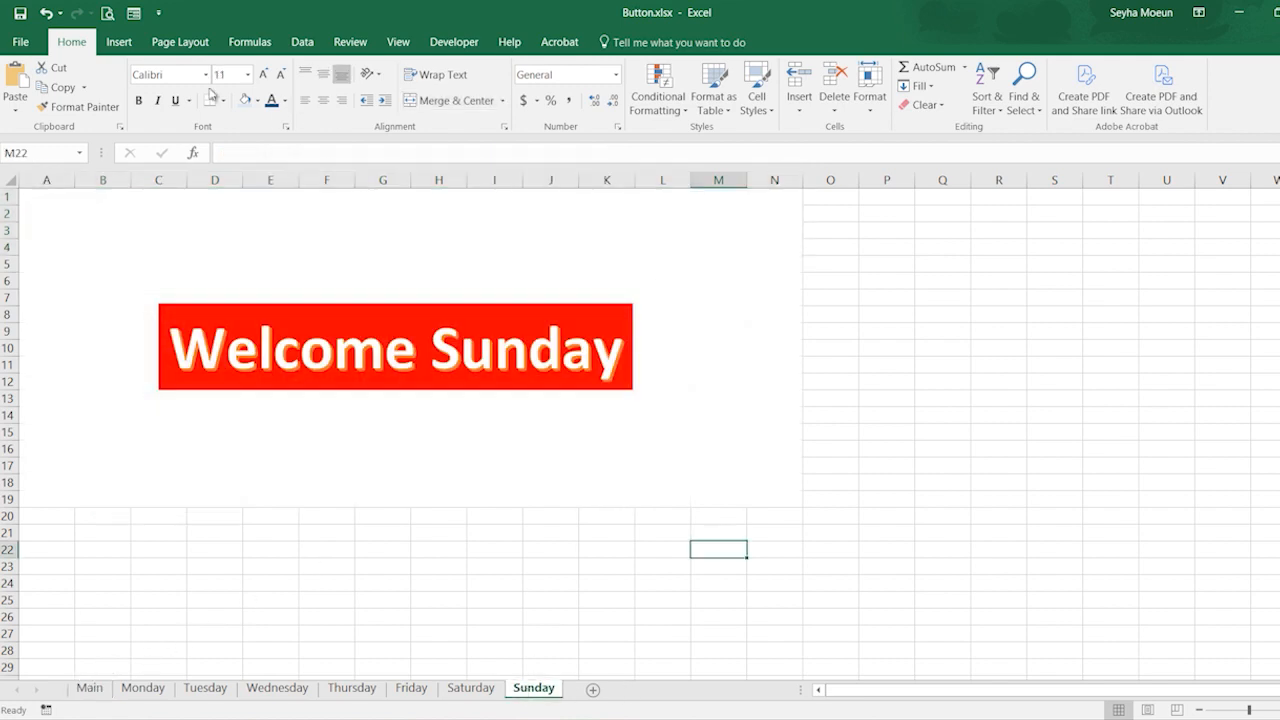
left_click(118, 42)
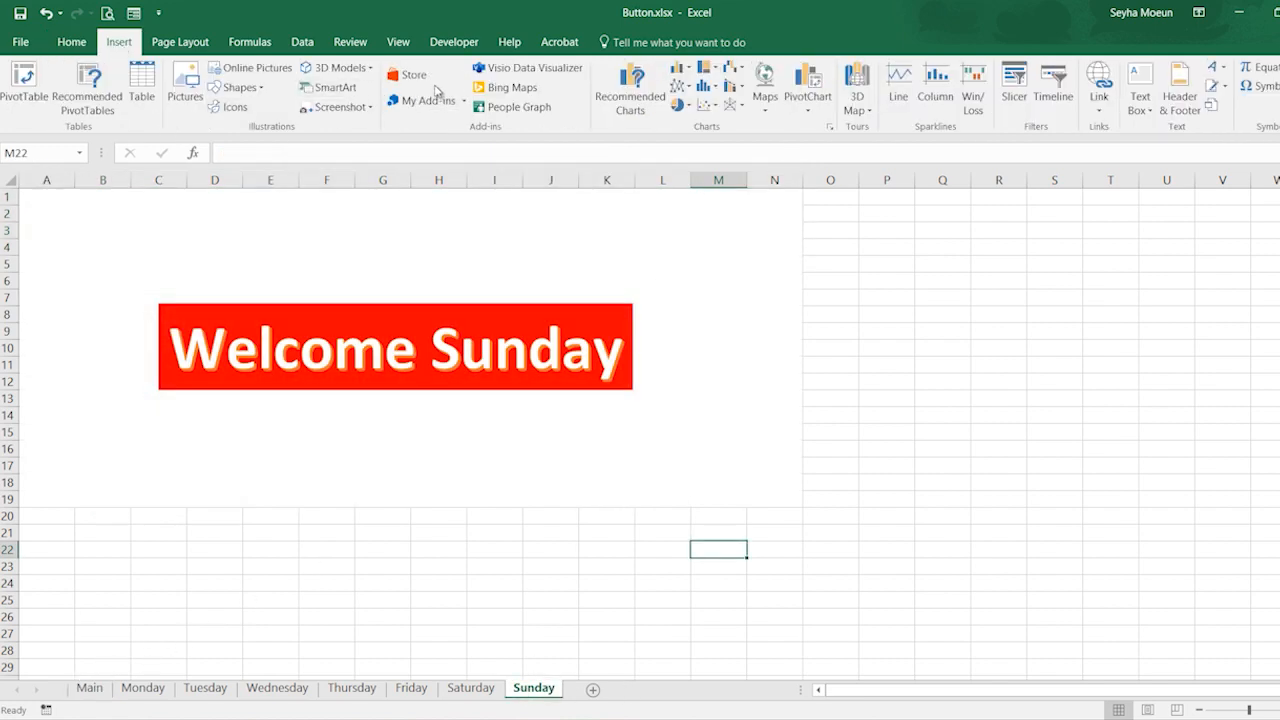
left_click(238, 87)
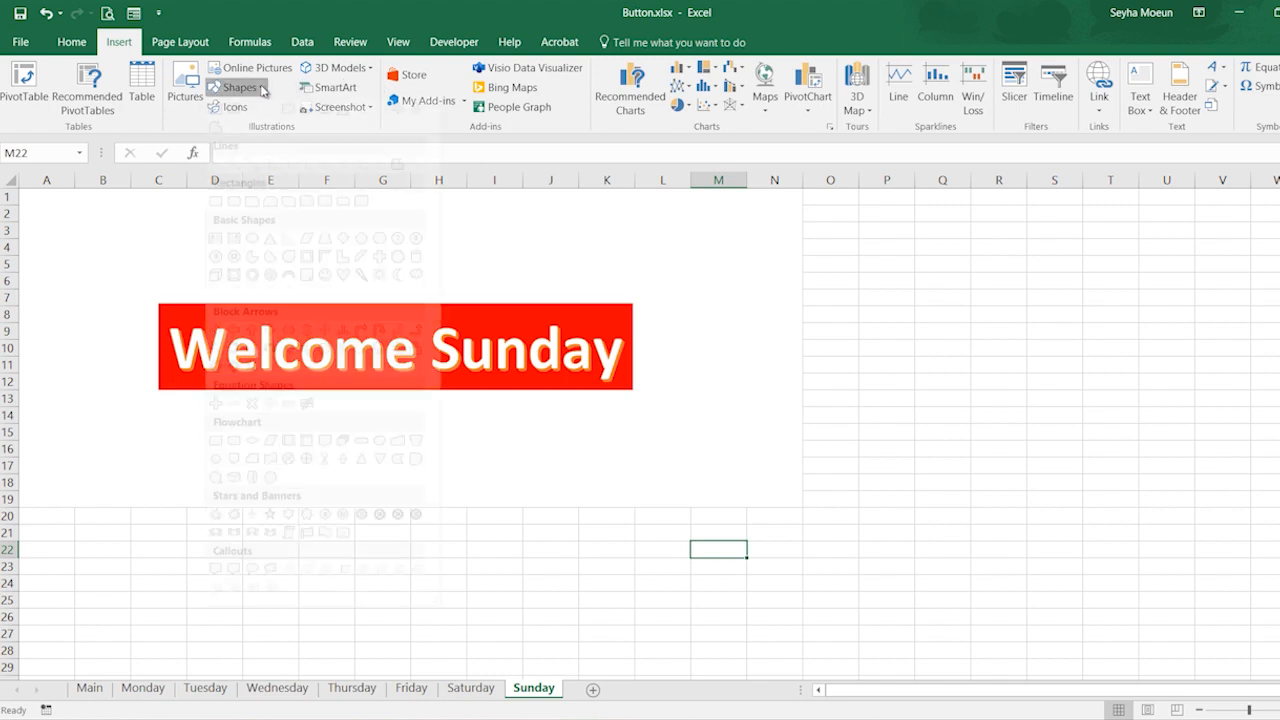
left_click(325, 127)
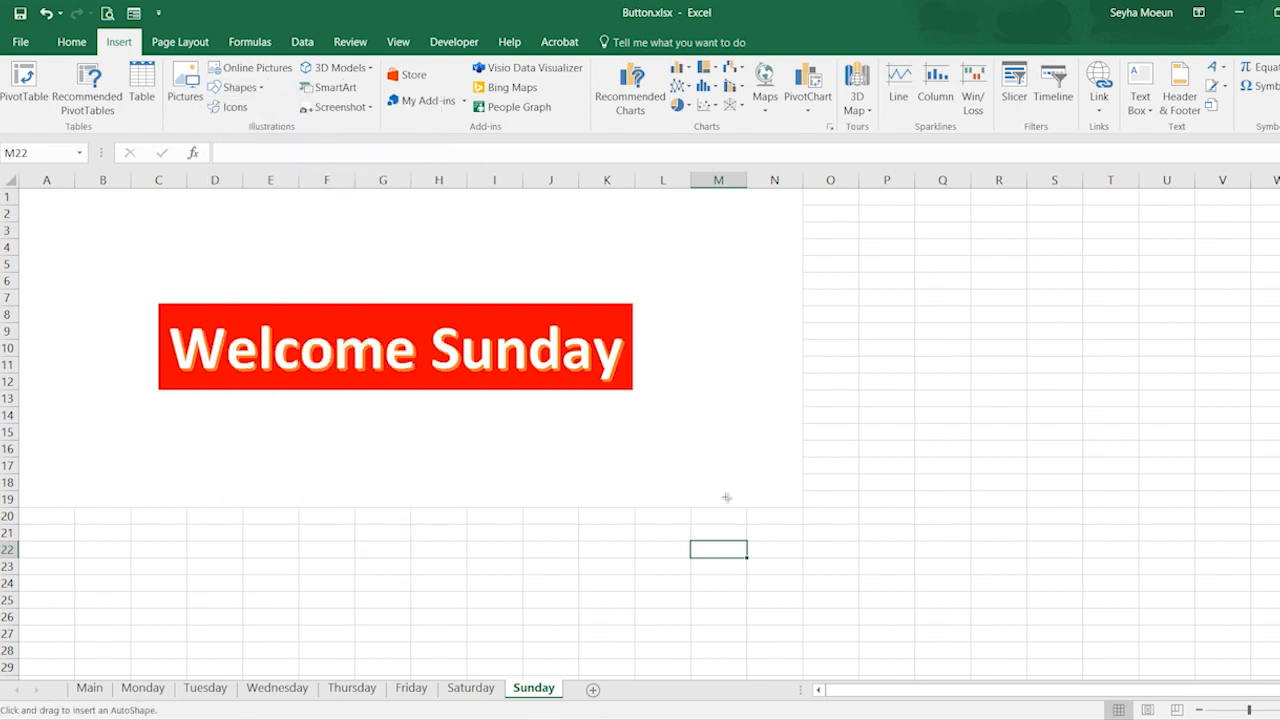
left_click_drag(679, 453, 795, 502)
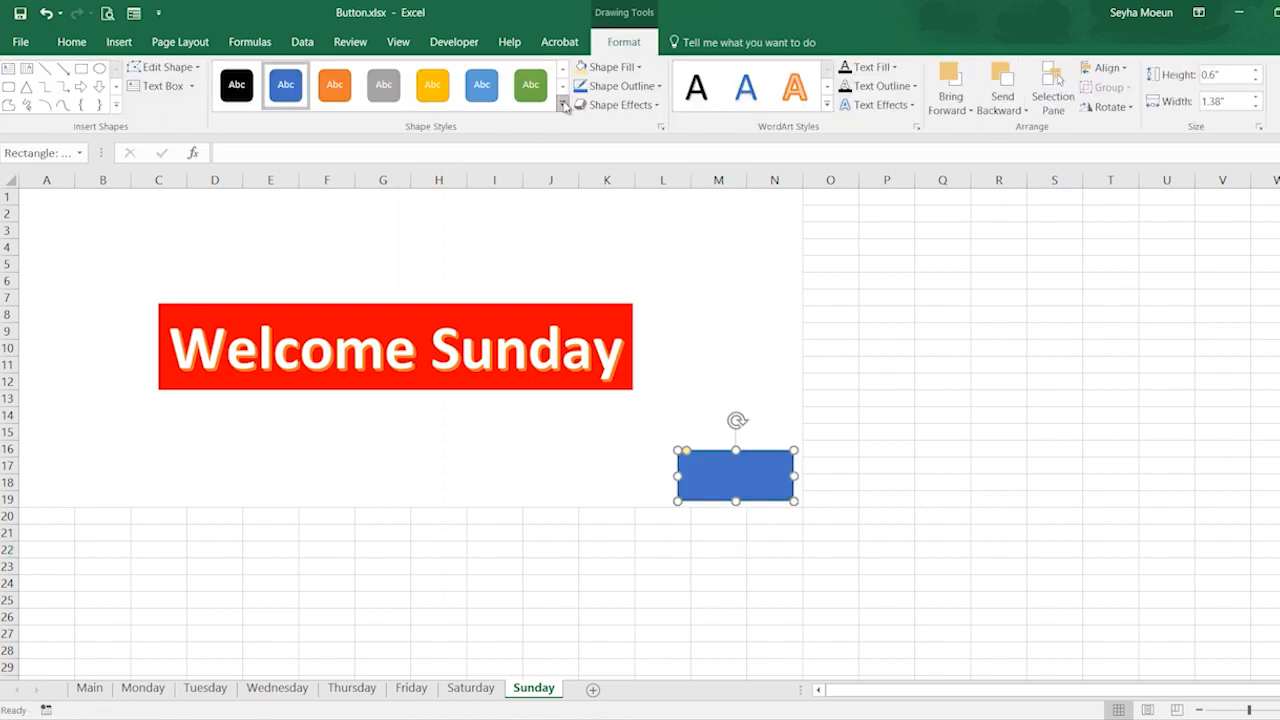
- Apply the orange theme style from the last theme row to the rounded rectangle and label it "Go to Main"
left_click(562, 104)
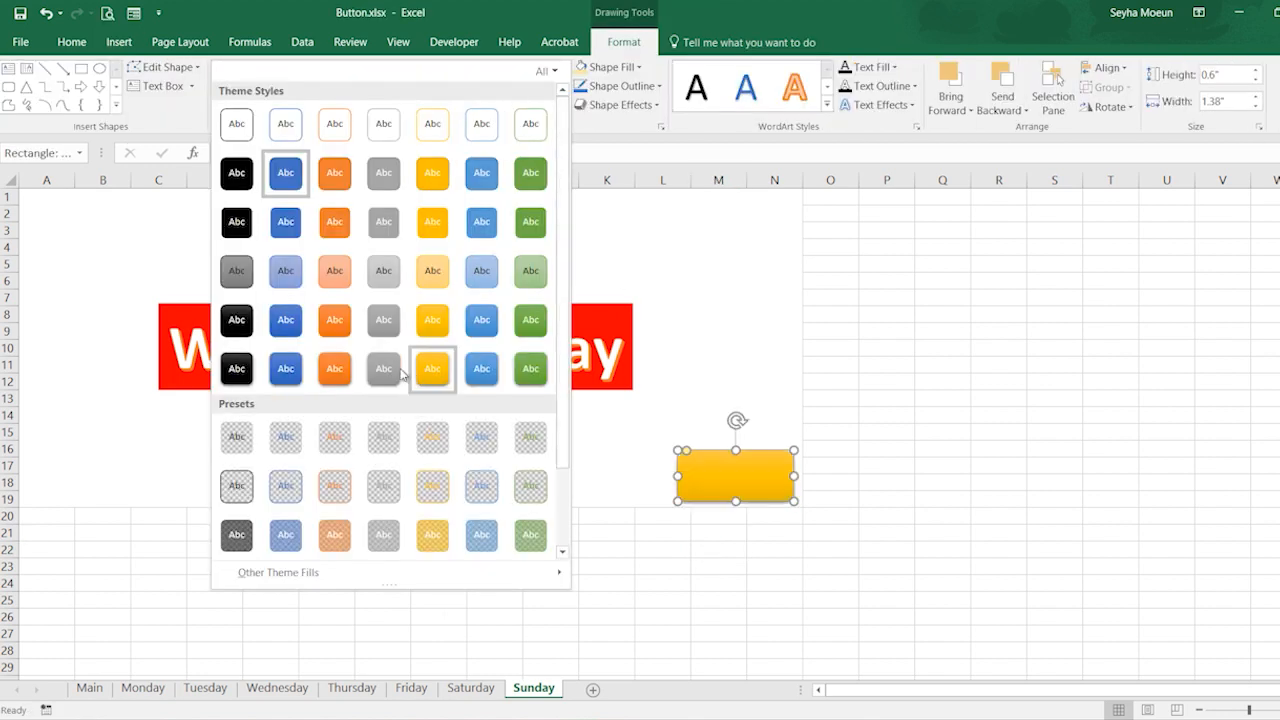
left_click(347, 370)
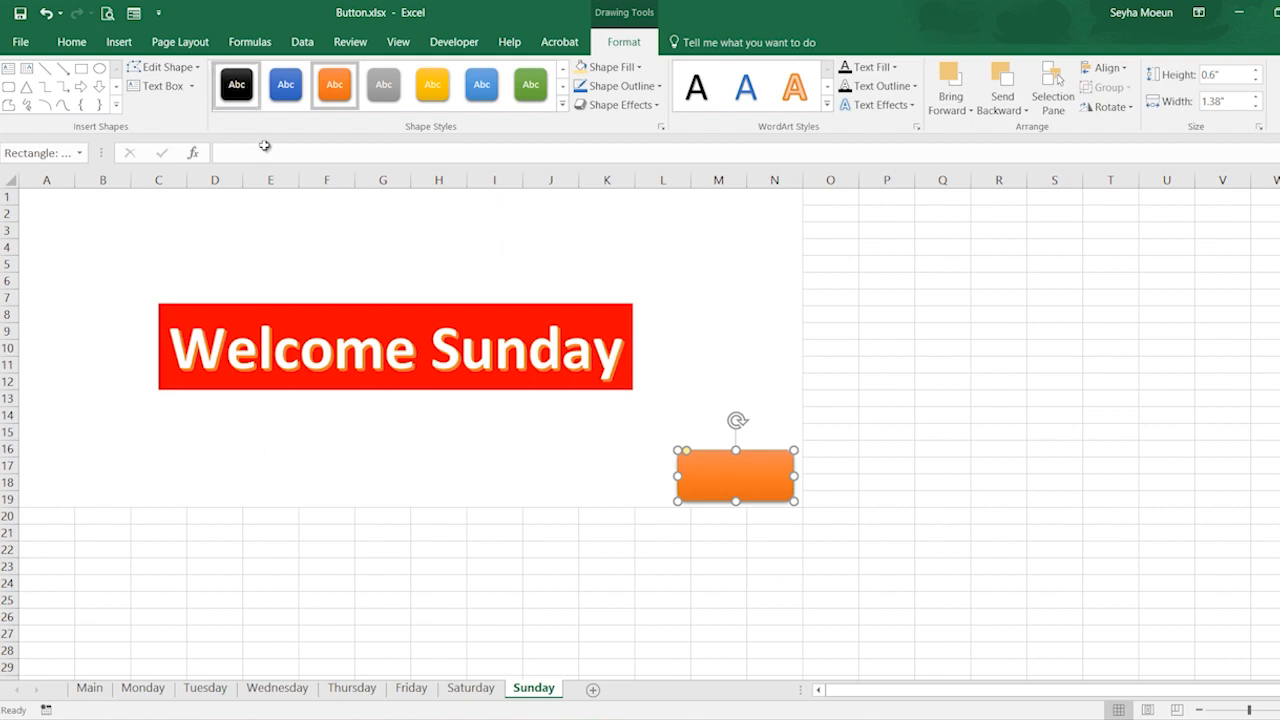
right_click(728, 482)
left_click(765, 247)
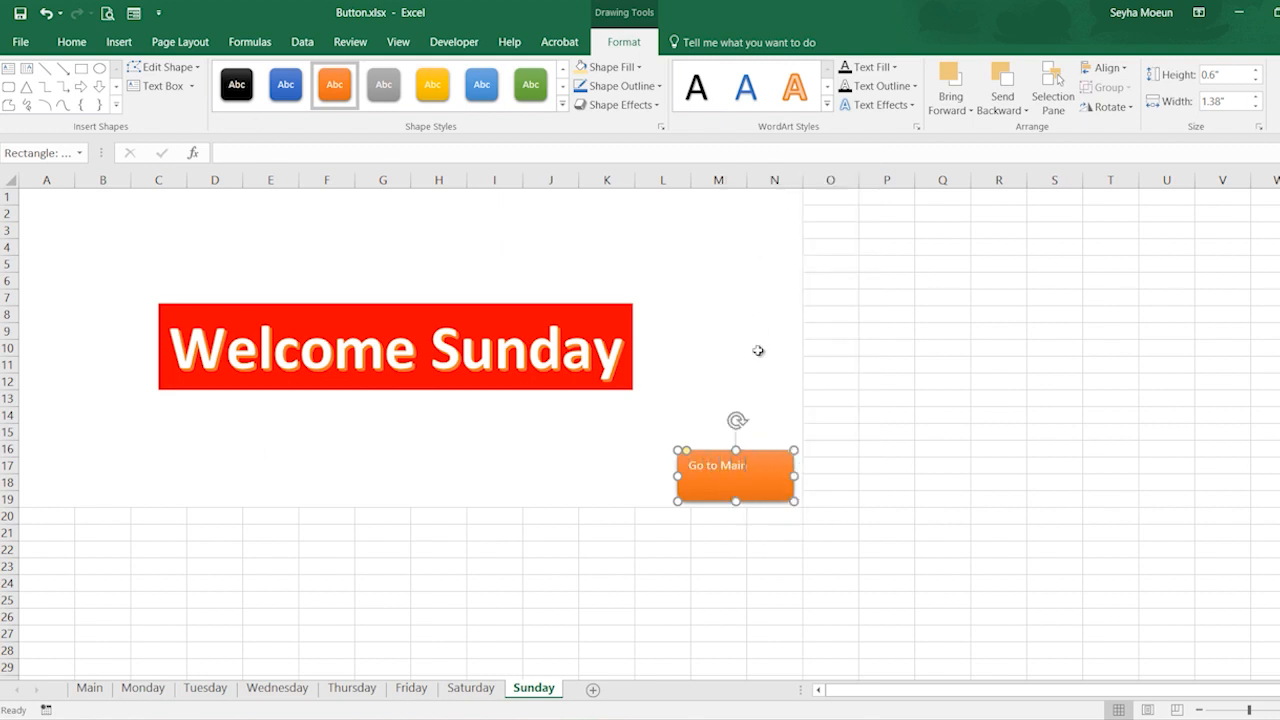
- Center the "Go to Main" label vertically and horizontally within its button
left_click(71, 41)
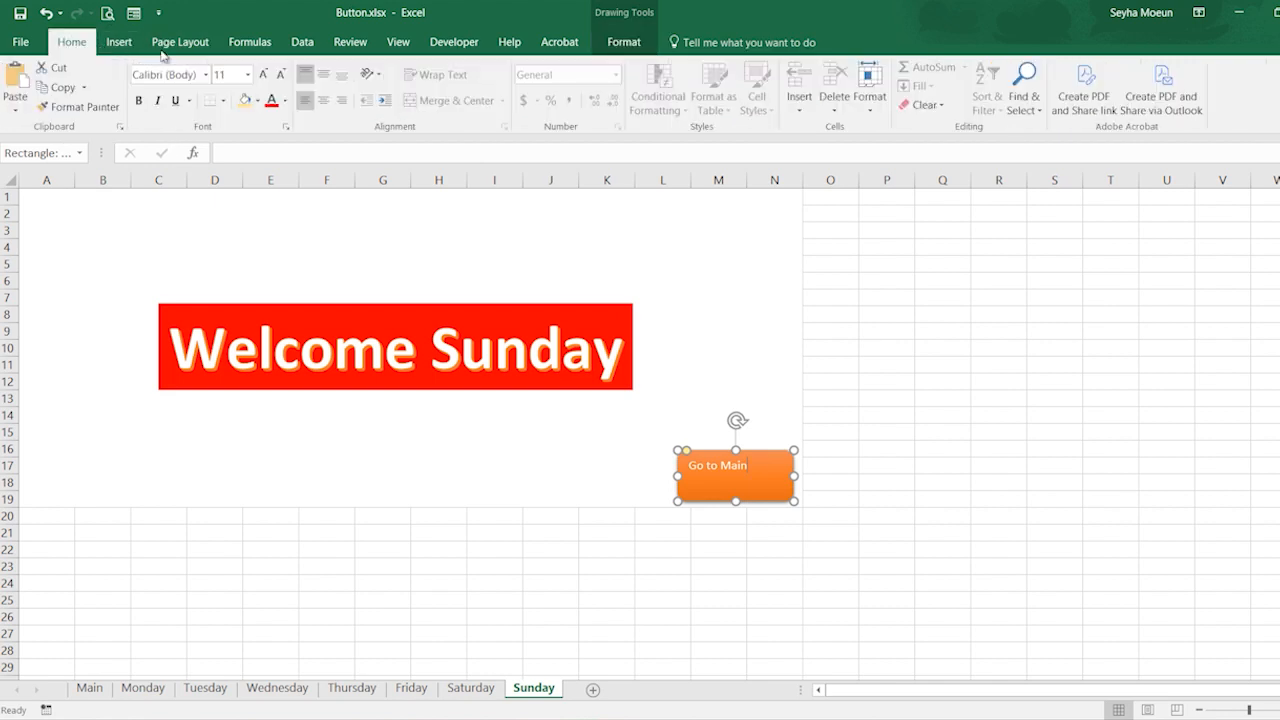
left_click(322, 74)
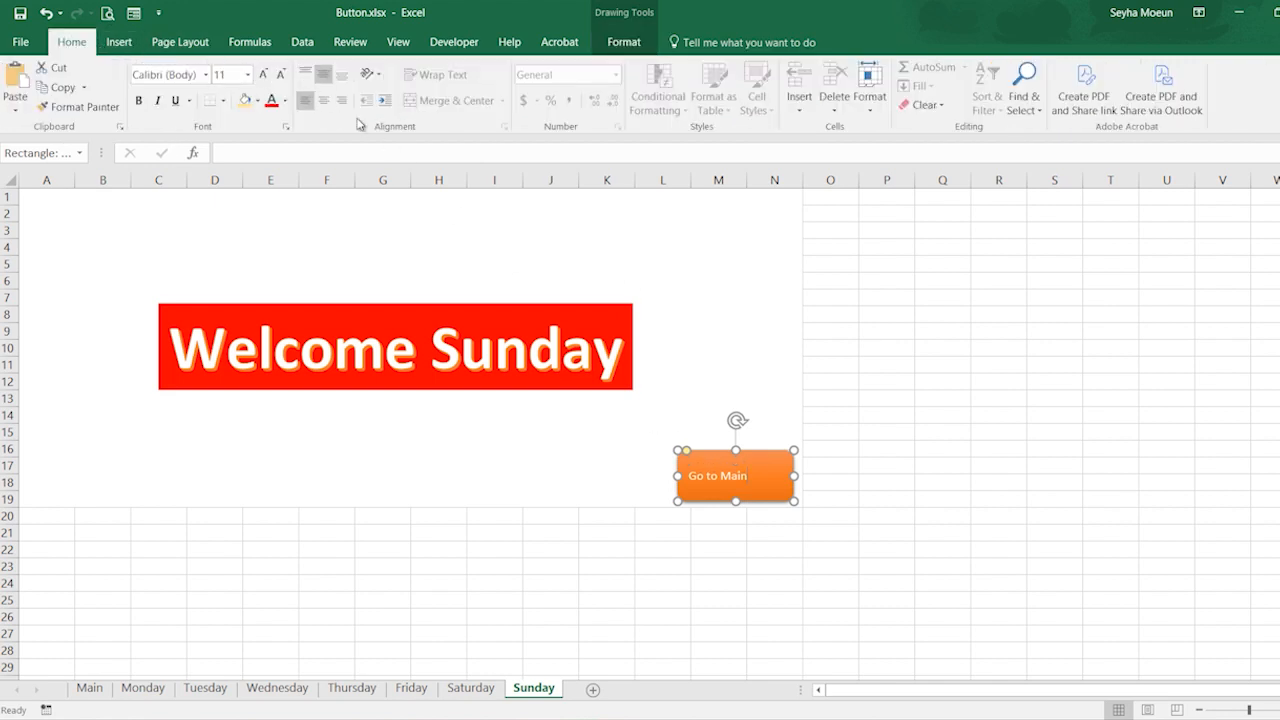
left_click(323, 100)
- Set the "Go to Main" label to bold at font size 16 and deselect the button
triple_click(738, 476)
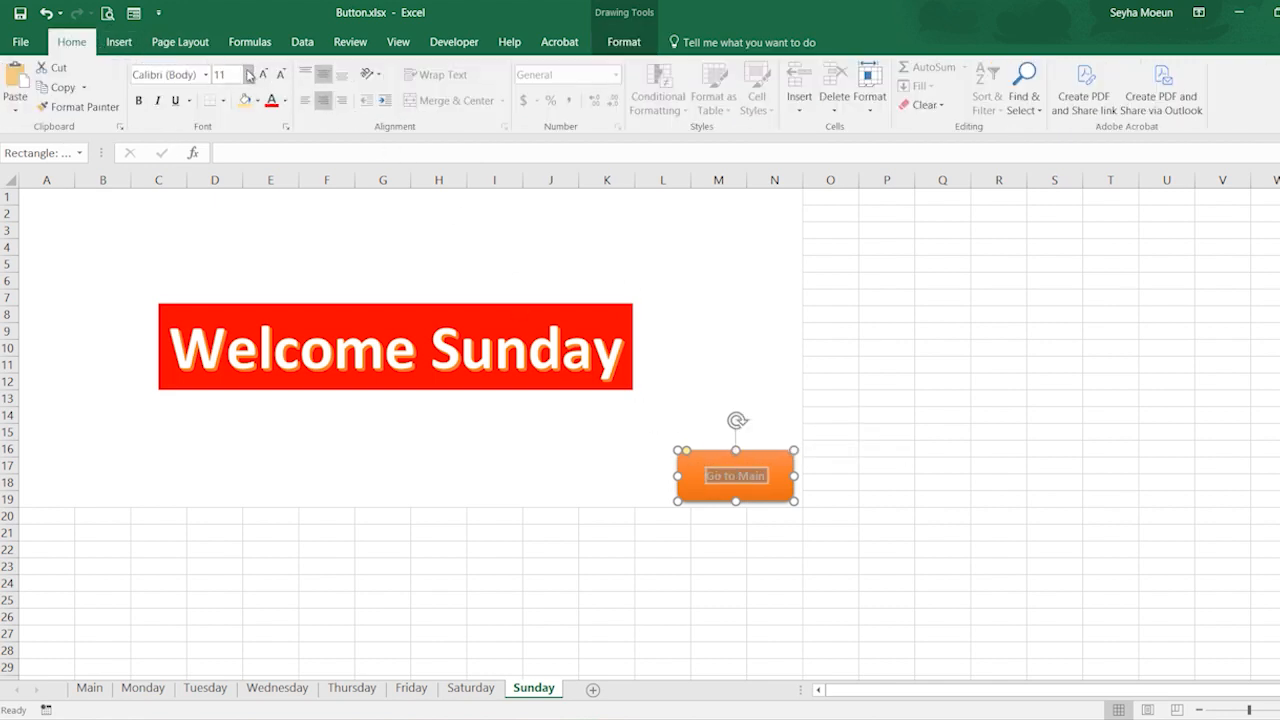
left_click(248, 74)
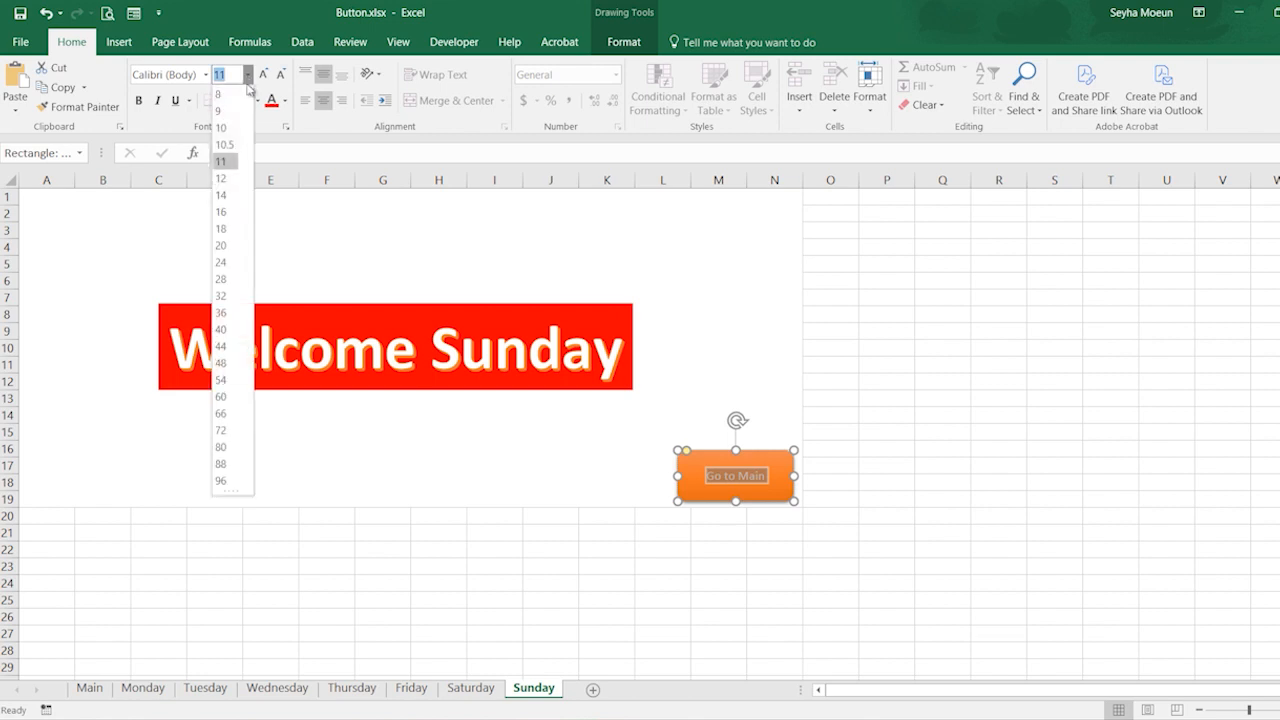
left_click(221, 212)
left_click(140, 101)
left_click(565, 583)
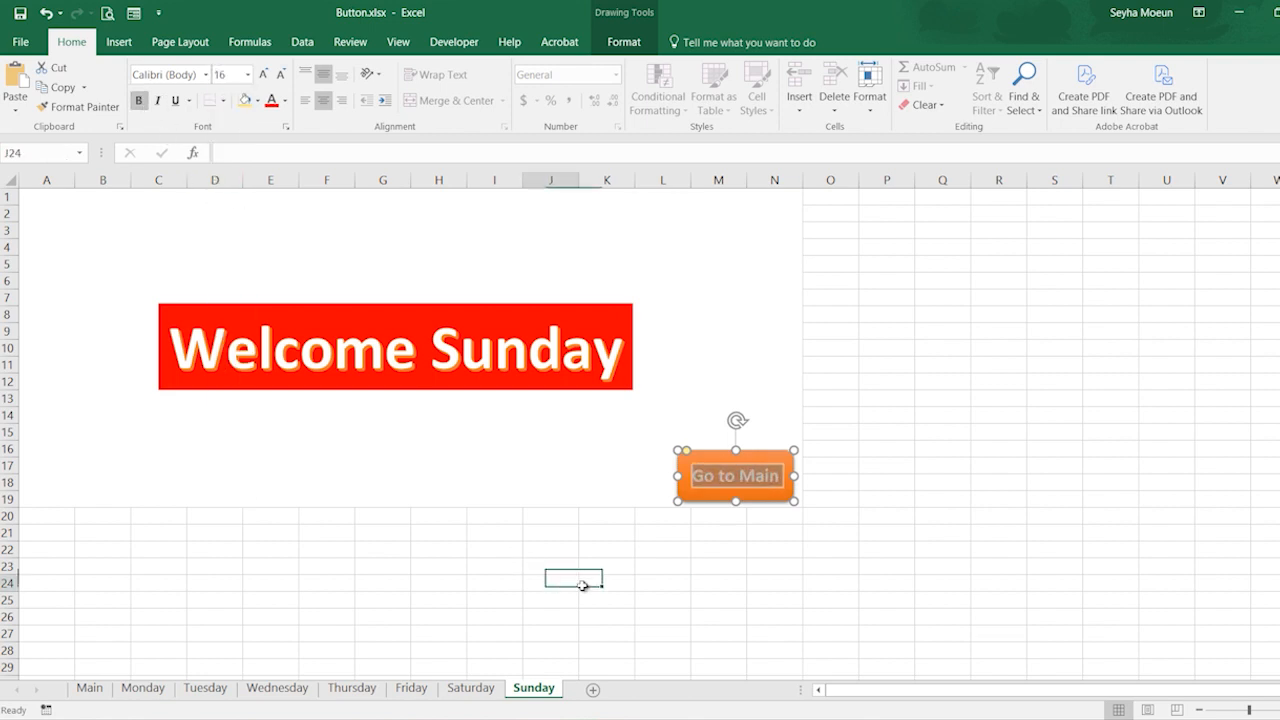
- Copy the "Go to Main" button onto the Saturday sheet and place it over columns L to N at rows 16–19
left_click(762, 500)
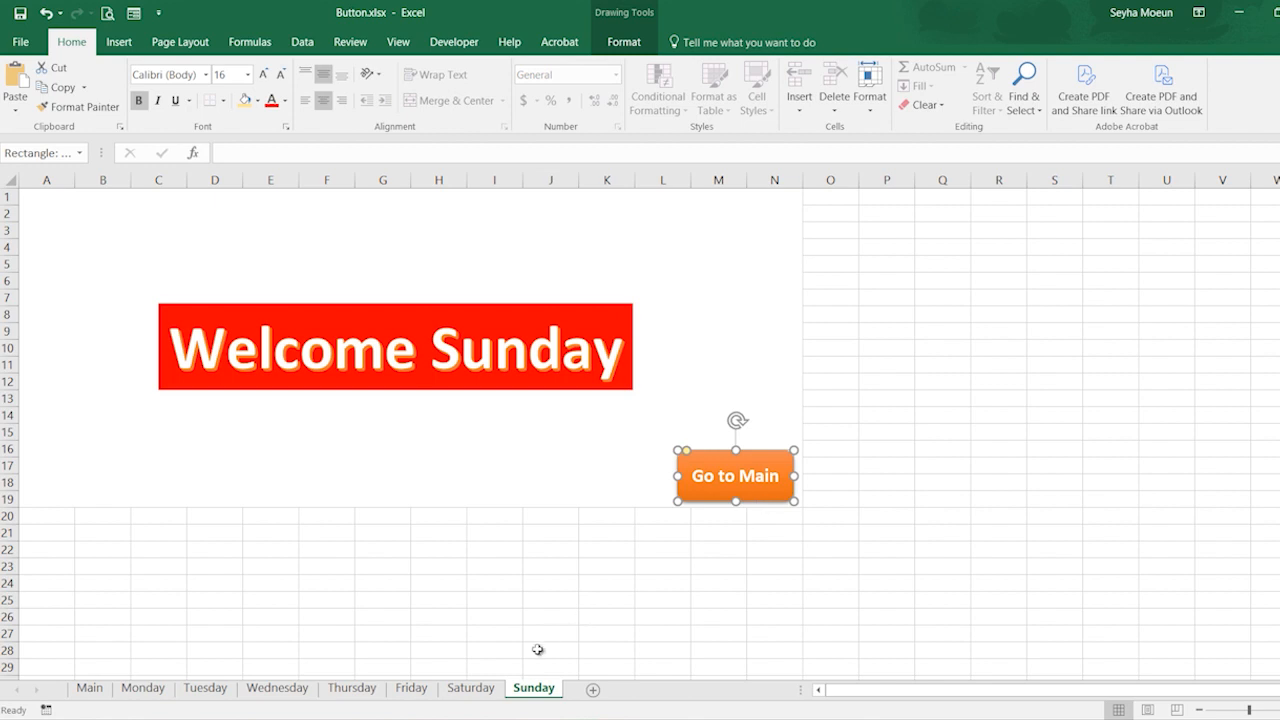
left_click(471, 688)
key("ctrl+v")
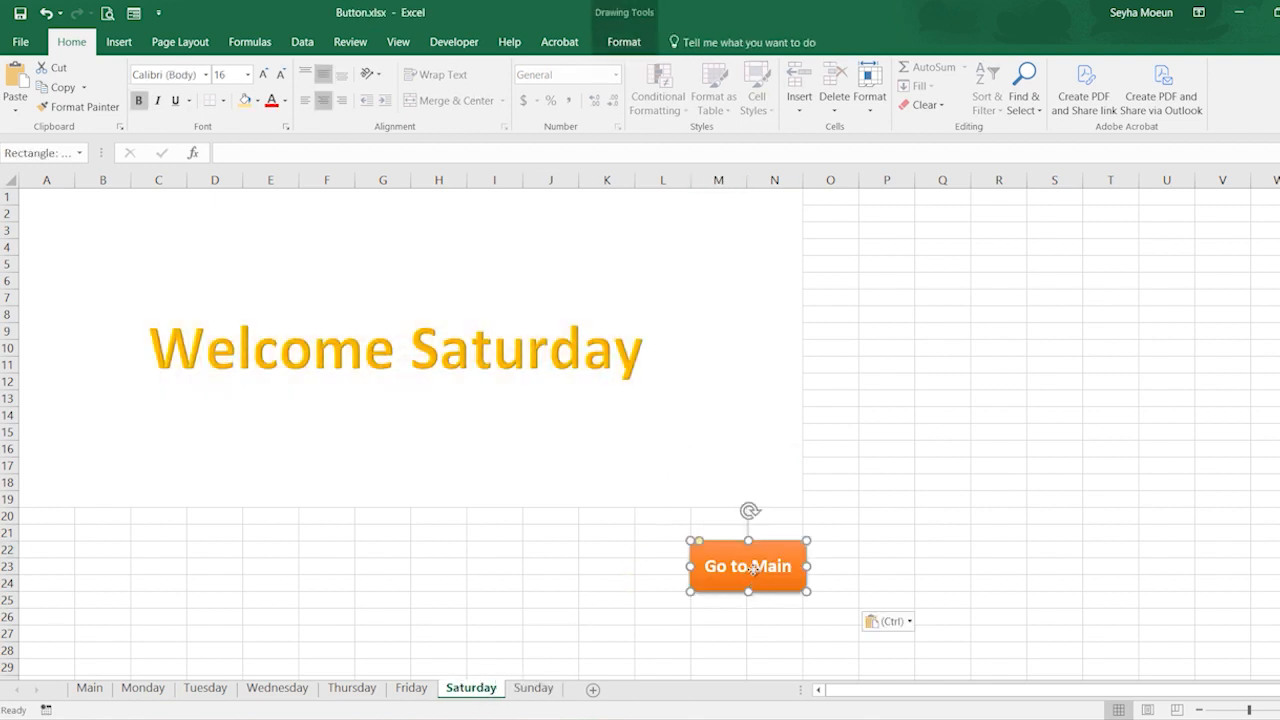
left_click_drag(753, 568, 739, 476)
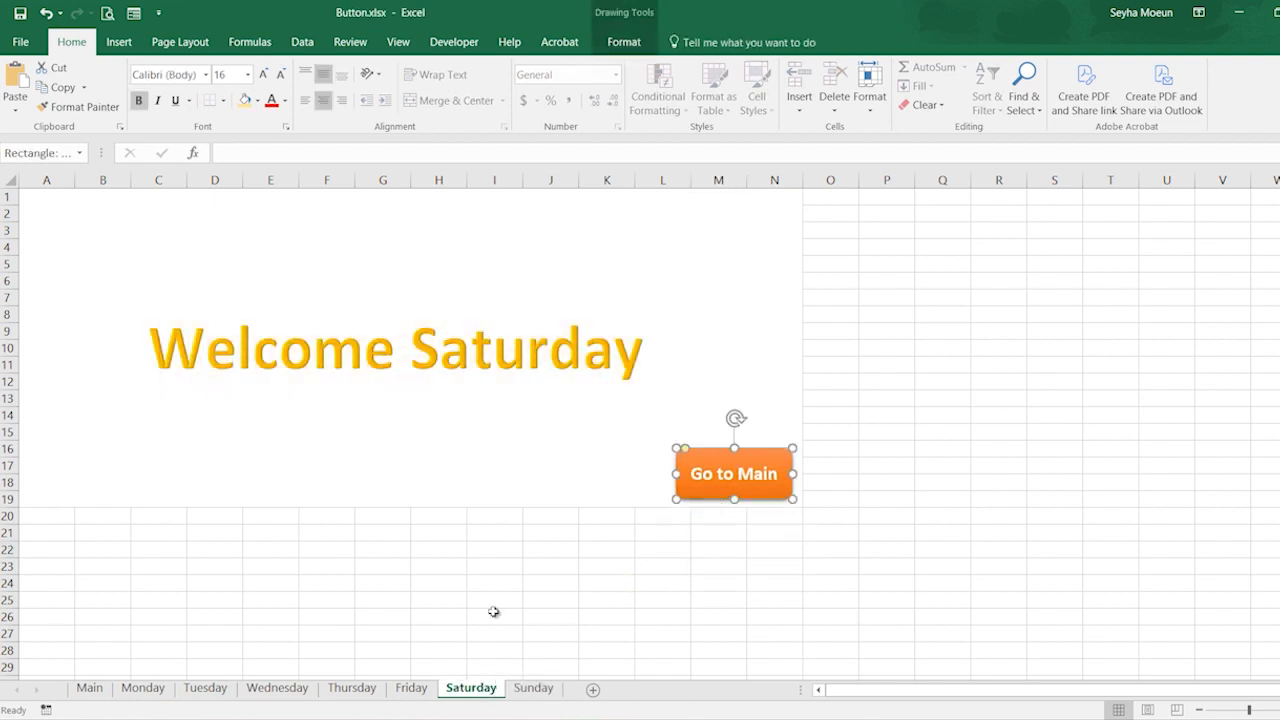
- Paste the "Go to Main" button onto the Friday and Thursday sheets, placing each copy over columns L to N at rows 16–19
left_click(411, 688)
key("ctrl+v")
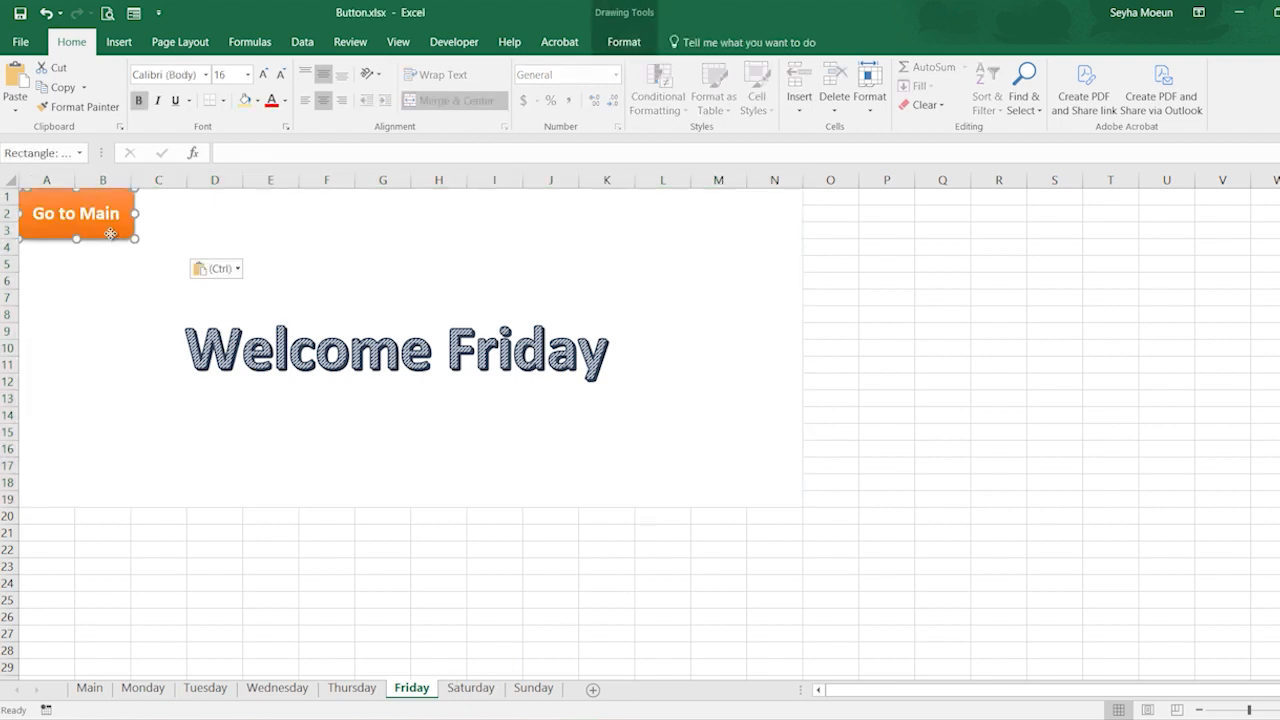
left_click_drag(110, 233, 769, 491)
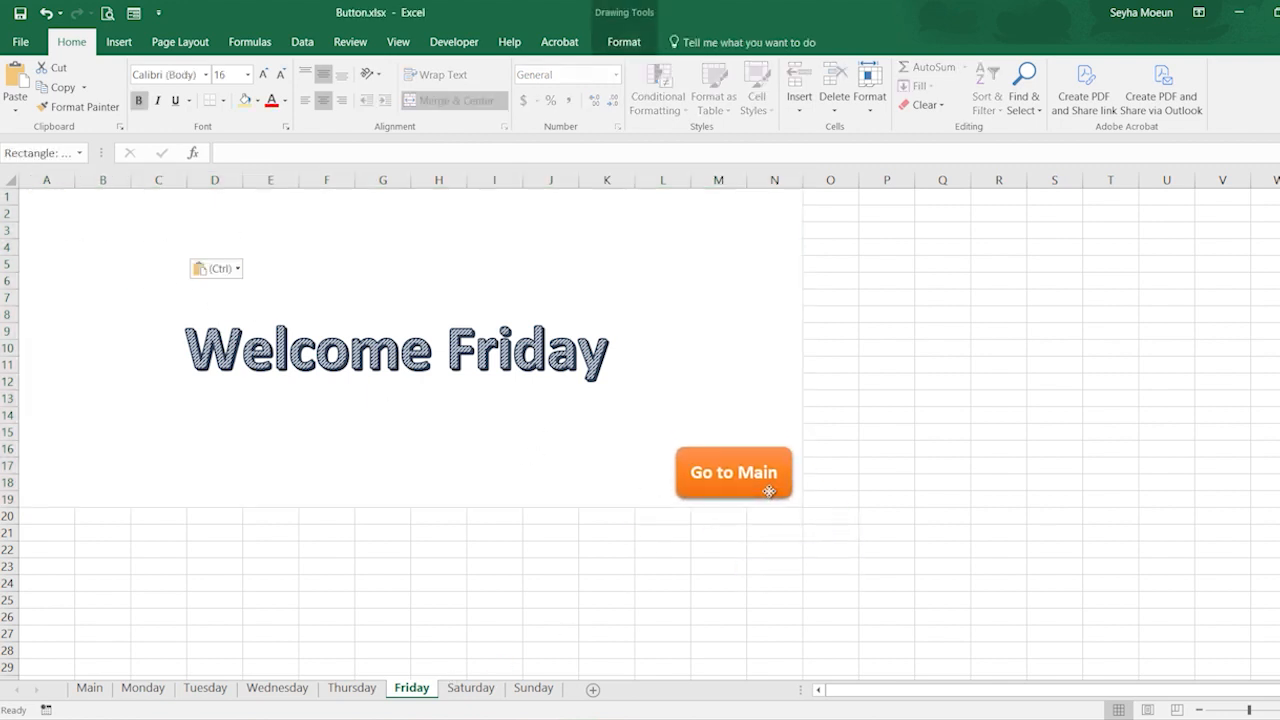
left_click(336, 689)
key("ctrl+v")
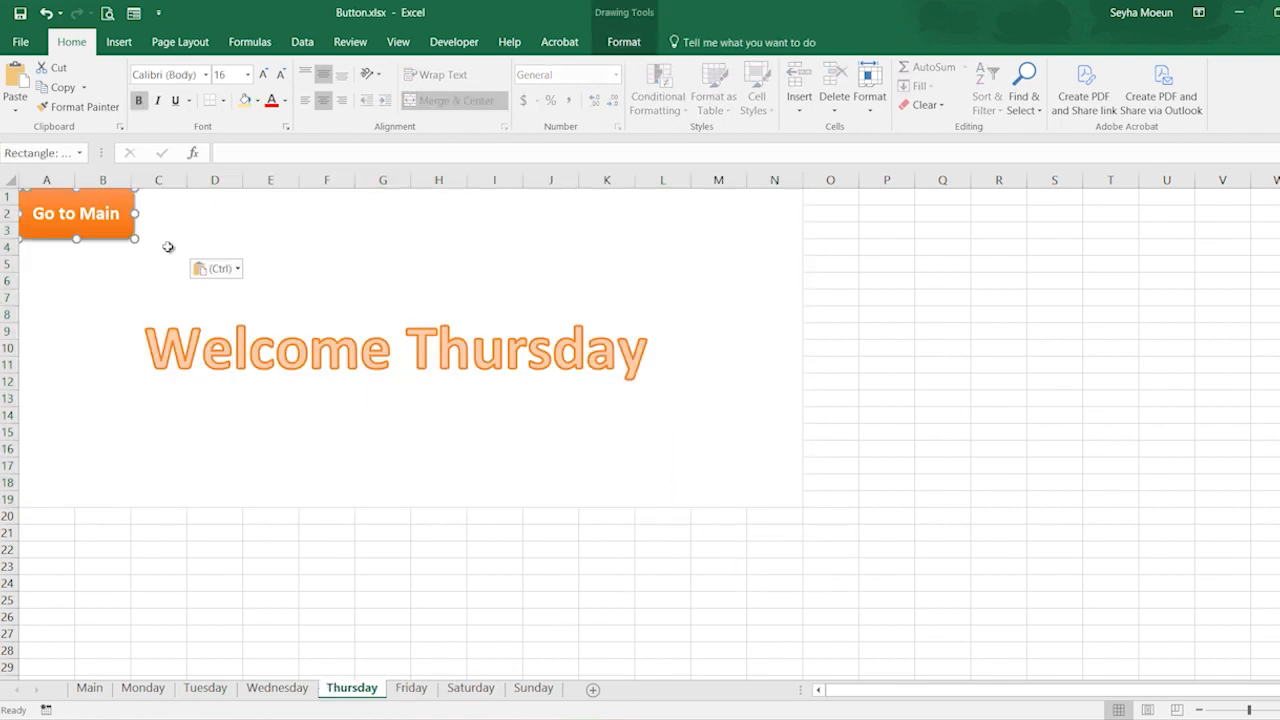
left_click_drag(118, 233, 775, 492)
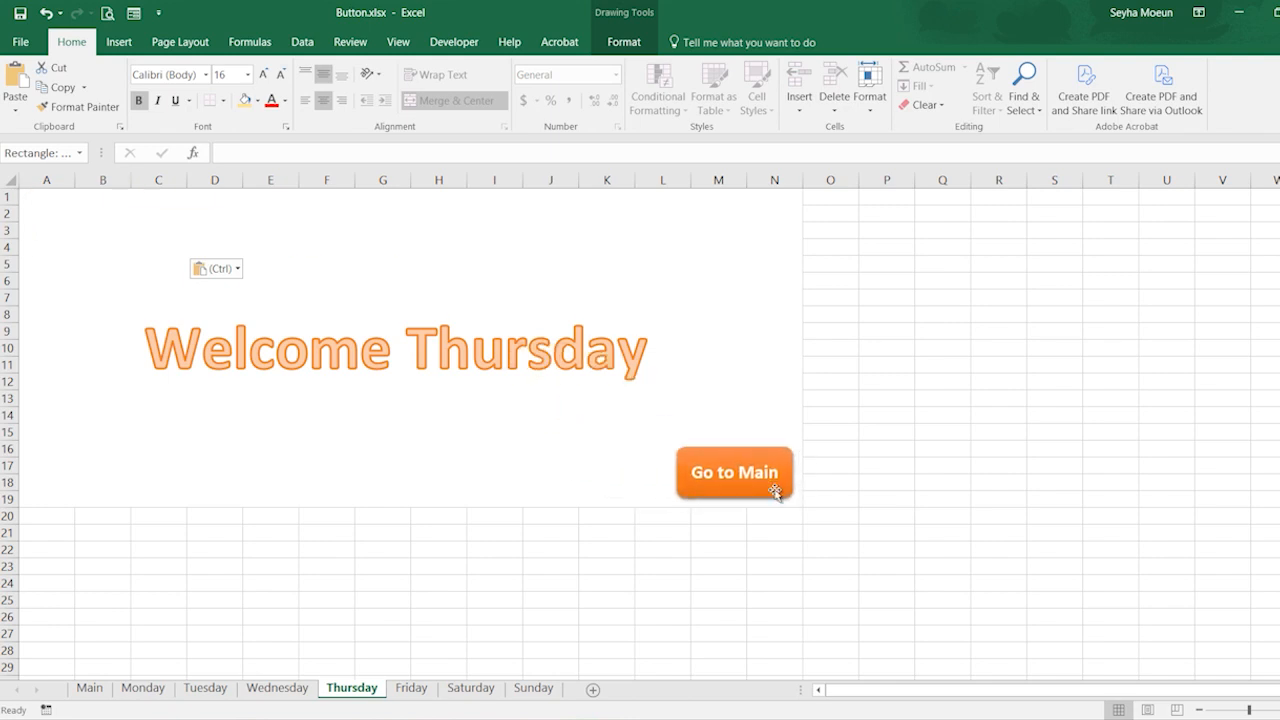
- Paste the "Go to Main" button onto the Wednesday sheet and place it over columns L to N at rows 16–19
left_click(298, 688)
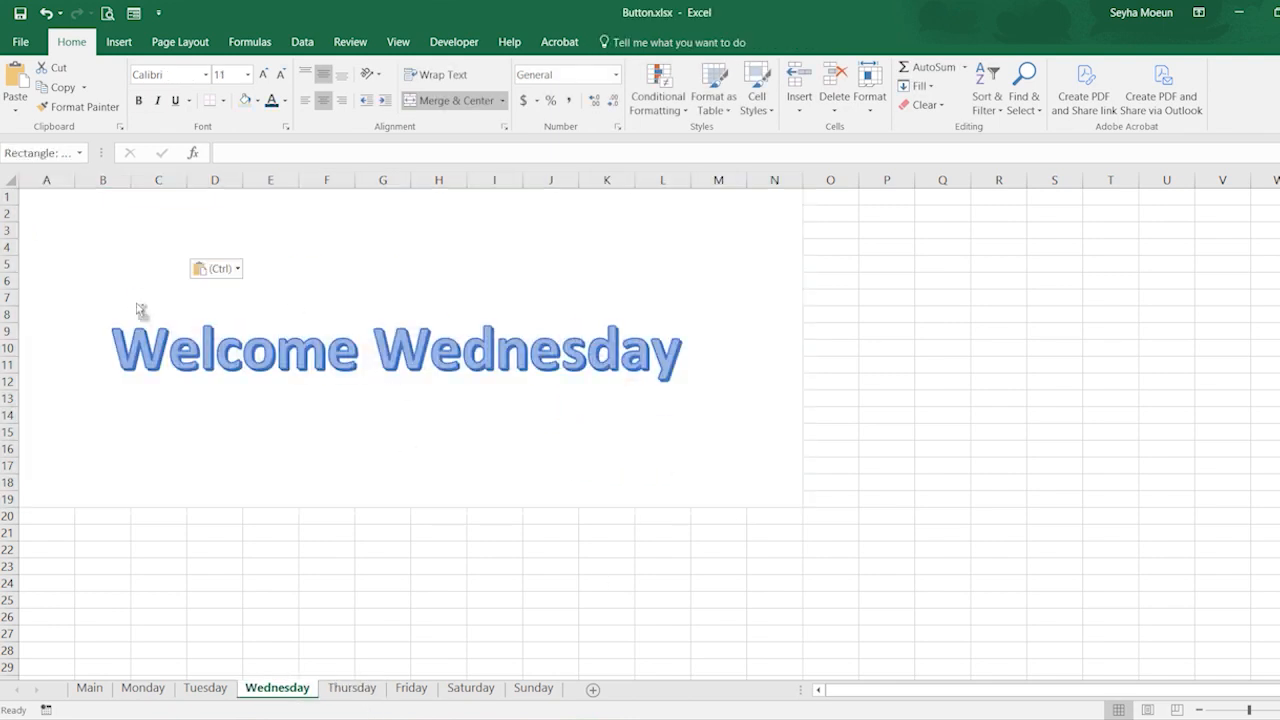
key("ctrl+v")
left_click_drag(126, 234, 738, 456)
left_click(104, 415)
left_click(71, 224)
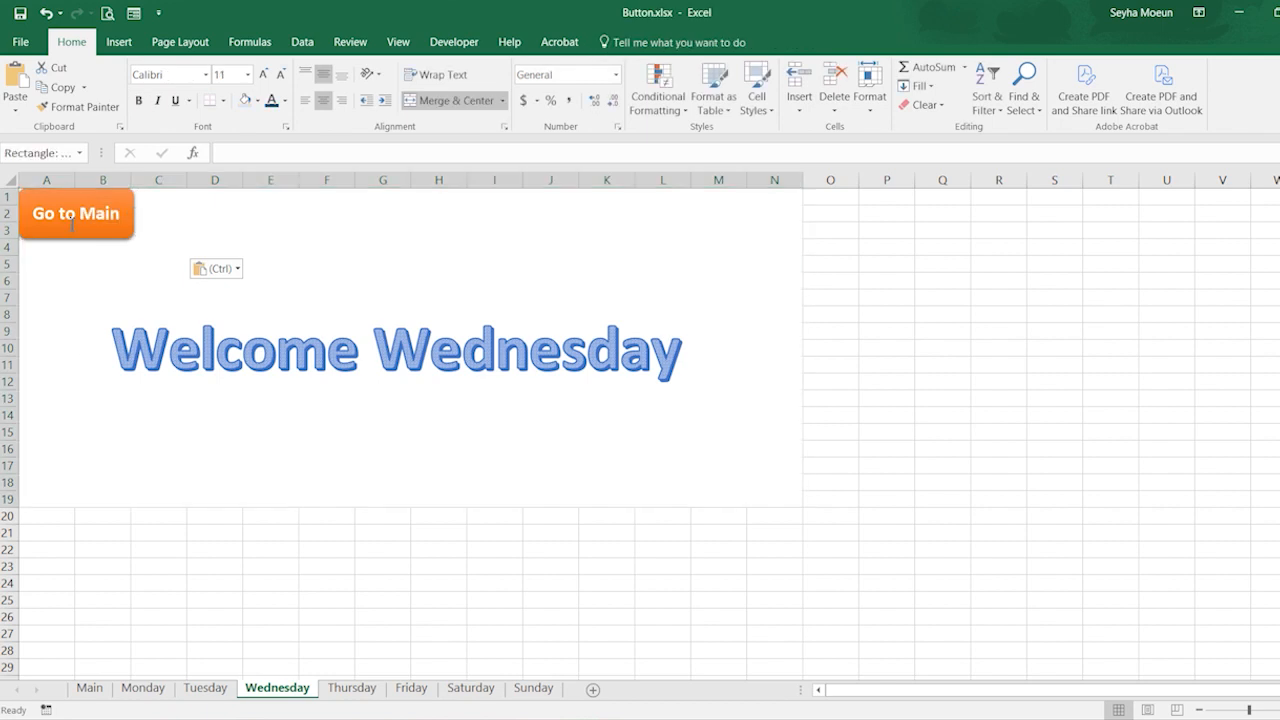
mouse_move(71, 224)
left_mouse_down()
mouse_move(611, 414)
mouse_move(723, 491)
left_mouse_up()
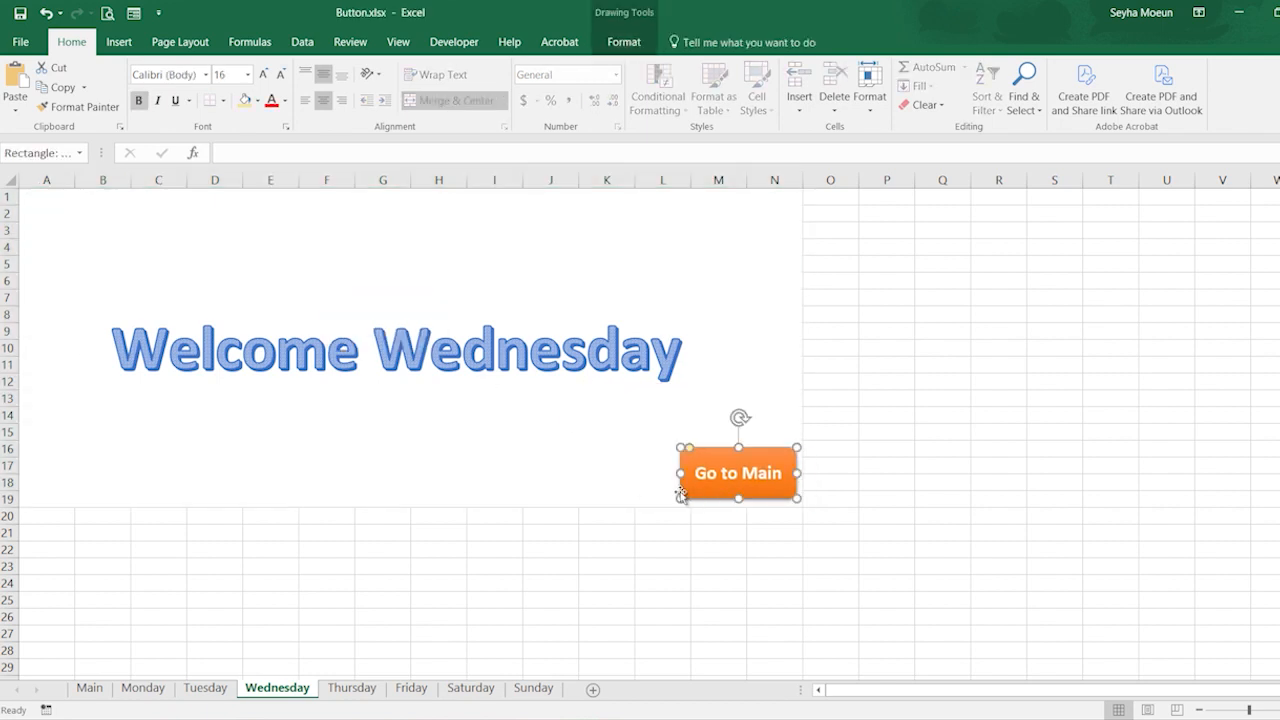
- Paste the "Go to Main" button onto the Tuesday and Monday sheets, placing each copy over columns L to N at rows 16–19
left_click(212, 688)
key("ctrl+v")
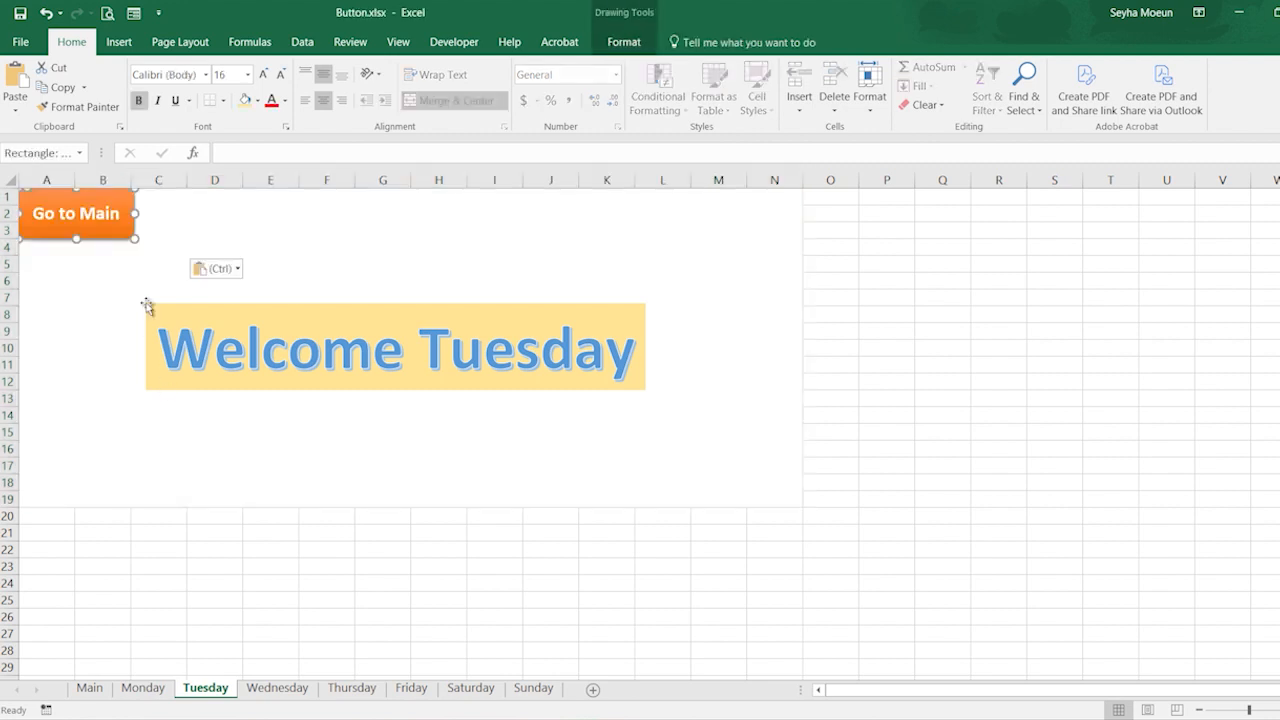
left_click_drag(118, 231, 778, 486)
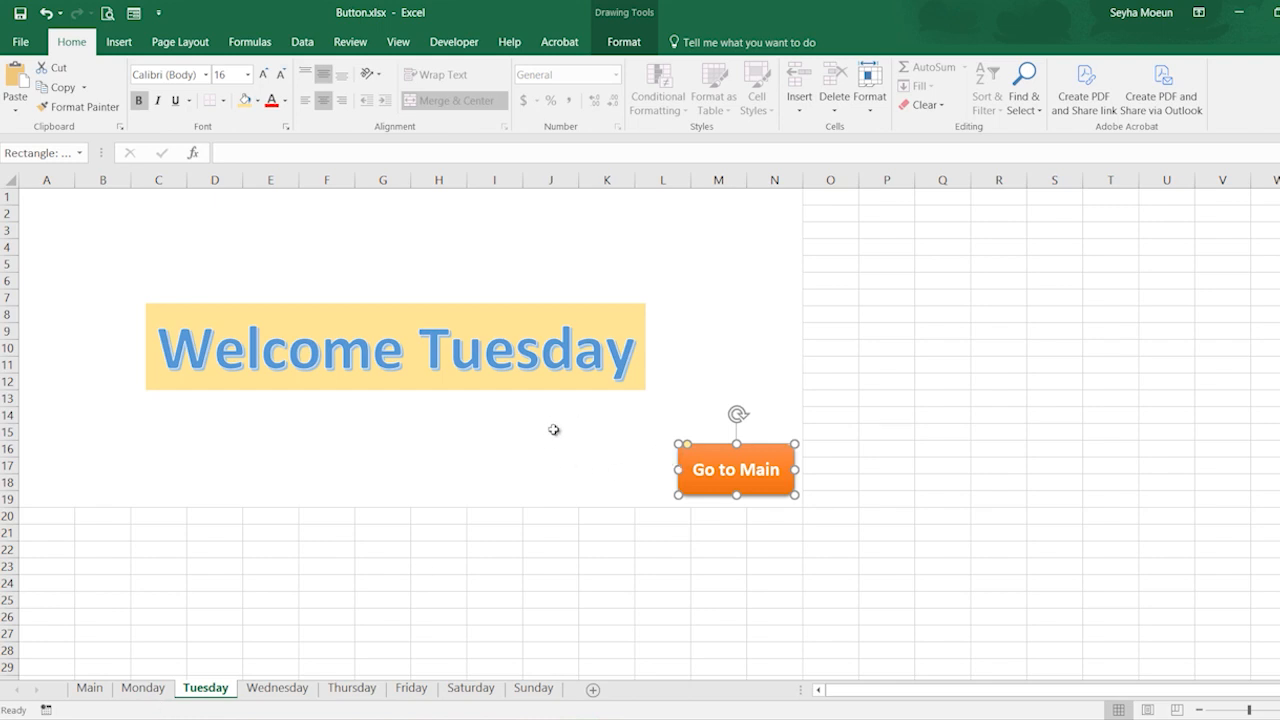
left_click(143, 688)
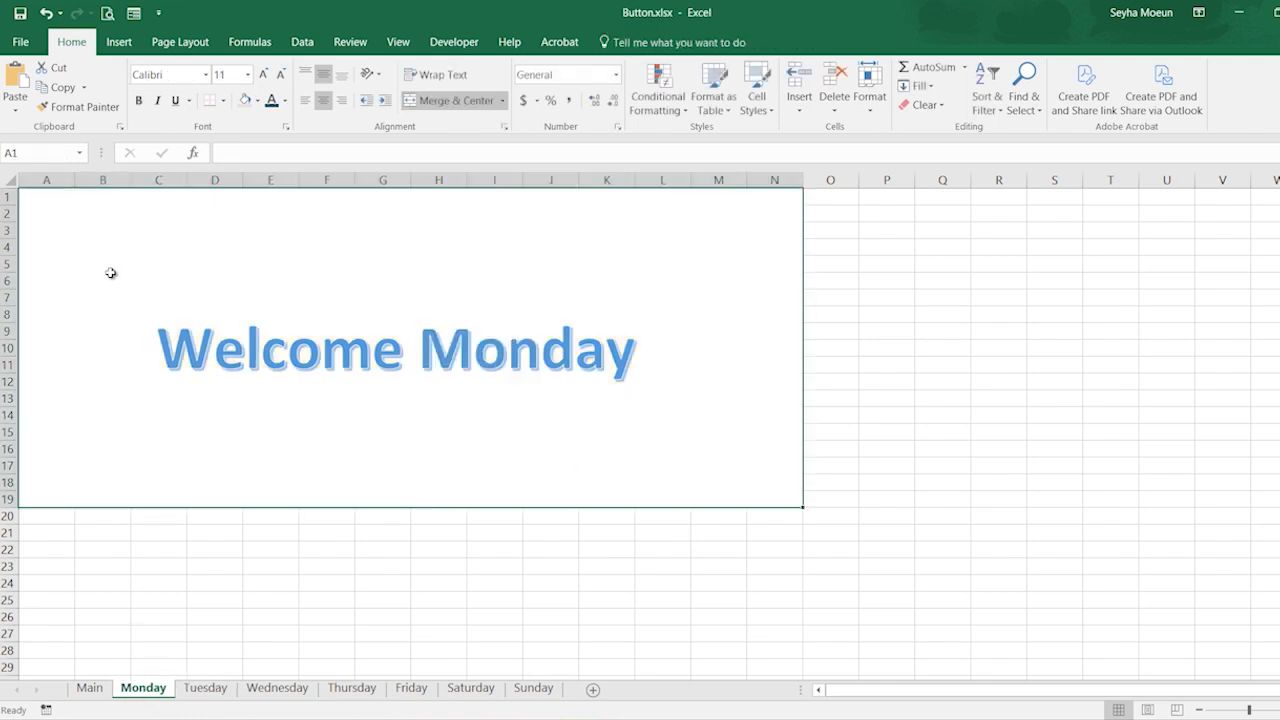
key("ctrl+v")
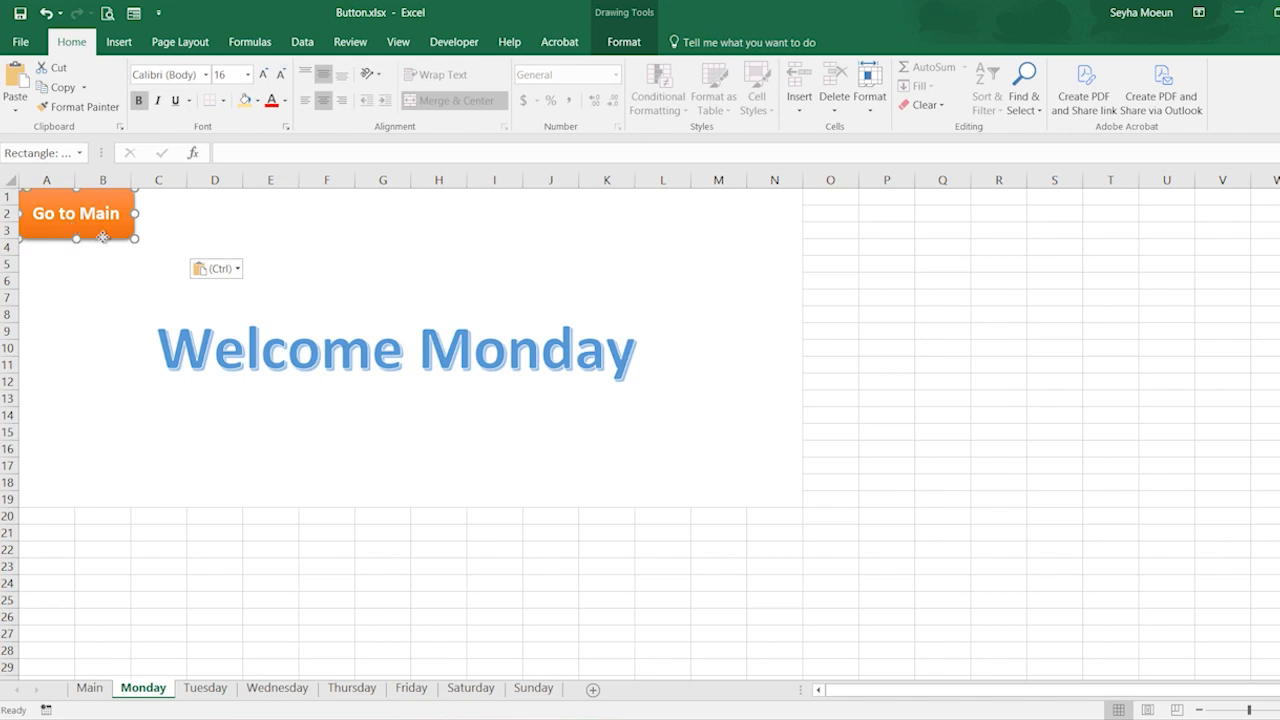
left_click_drag(98, 229, 758, 485)
left_click(786, 568)
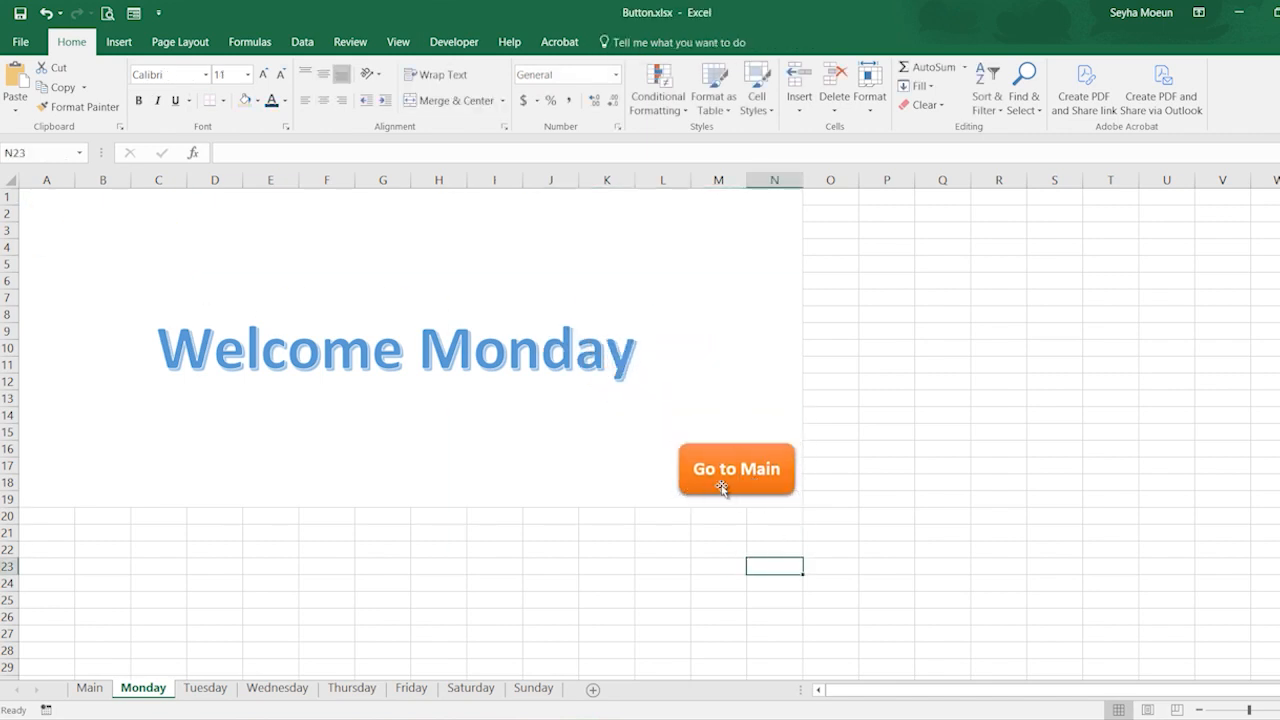
- Link the Monday sheet's "Go to Main" button to cell A1 of the Main sheet
right_click(720, 481)
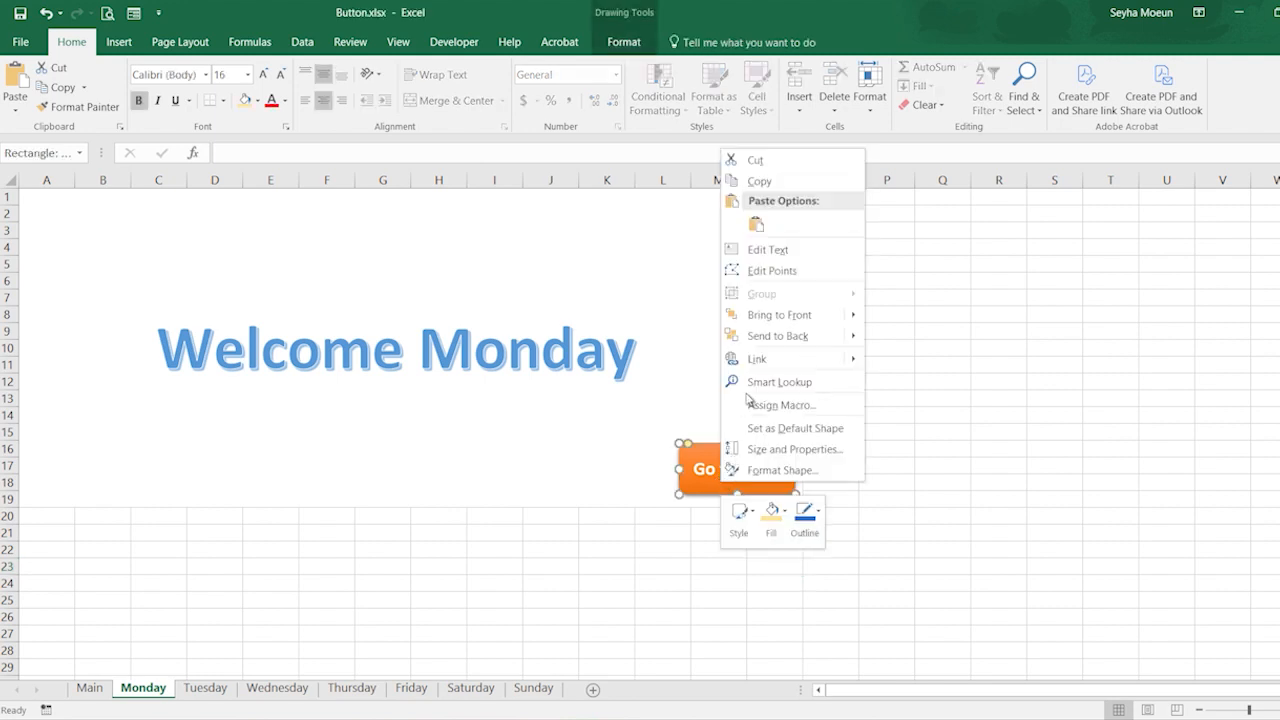
left_click(730, 355)
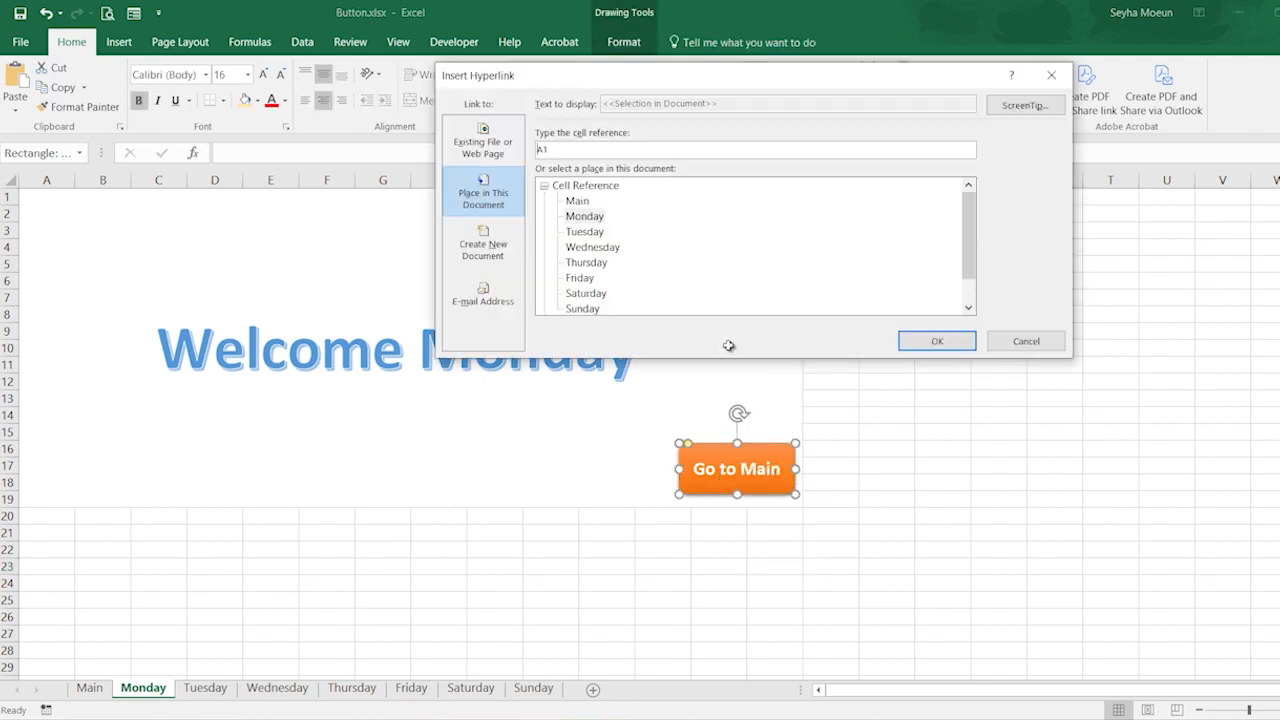
left_click(582, 202)
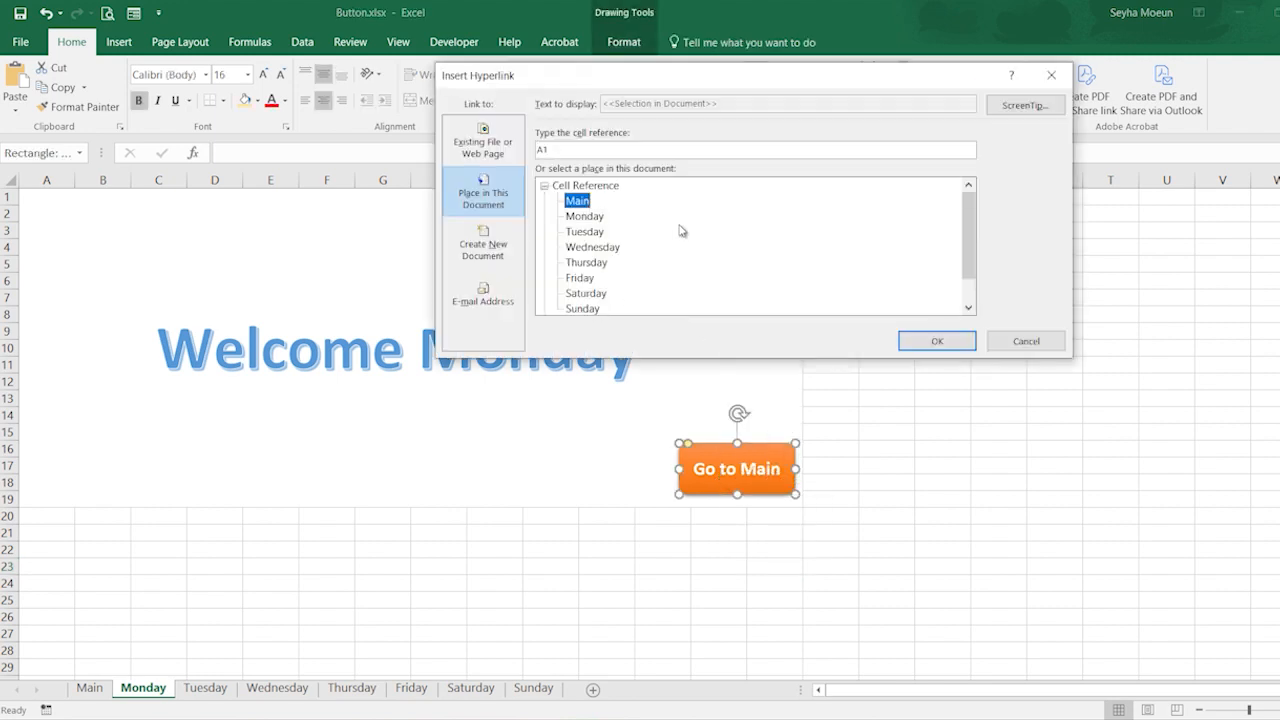
left_click(907, 342)
- Link the Tuesday sheet's "Go to Main" button to cell A1 of the Tuesday sheet
left_click(205, 688)
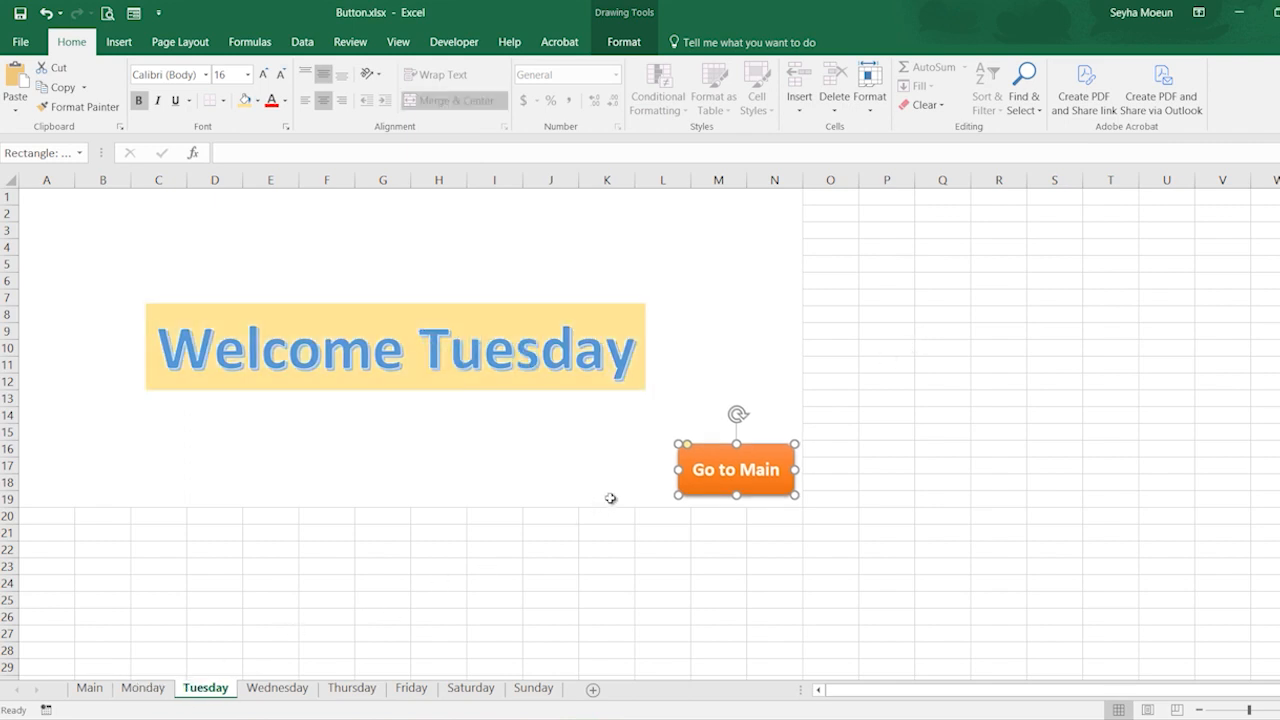
right_click(737, 486)
left_click(774, 366)
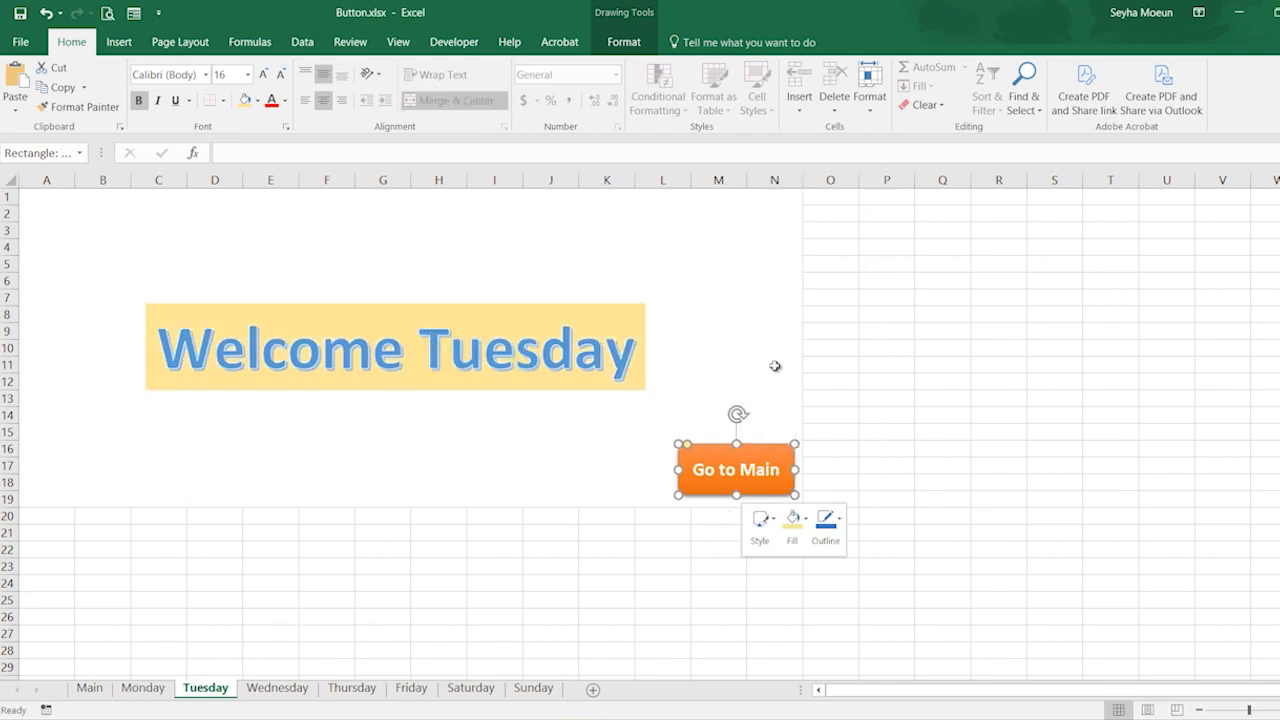
left_click(588, 231)
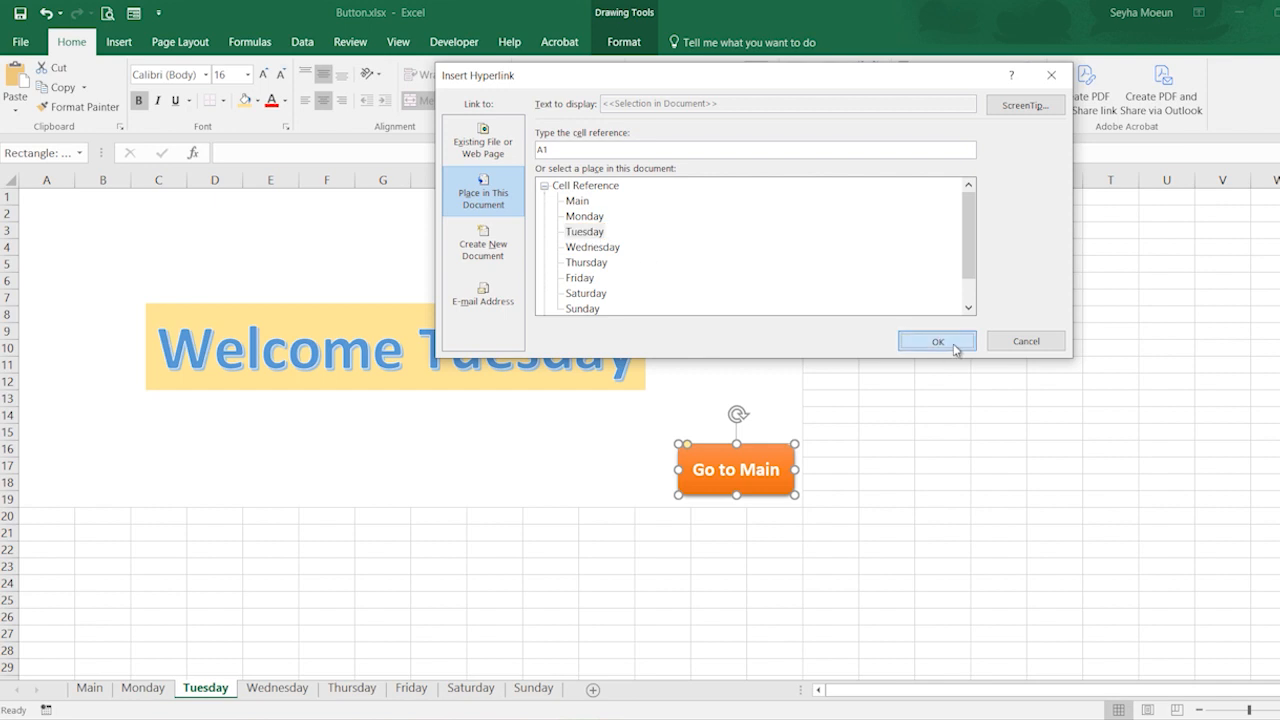
left_click(945, 343)
- Link the Wednesday sheet's "Go to Main" button to cell A1 of the Wednesday sheet
left_click(270, 690)
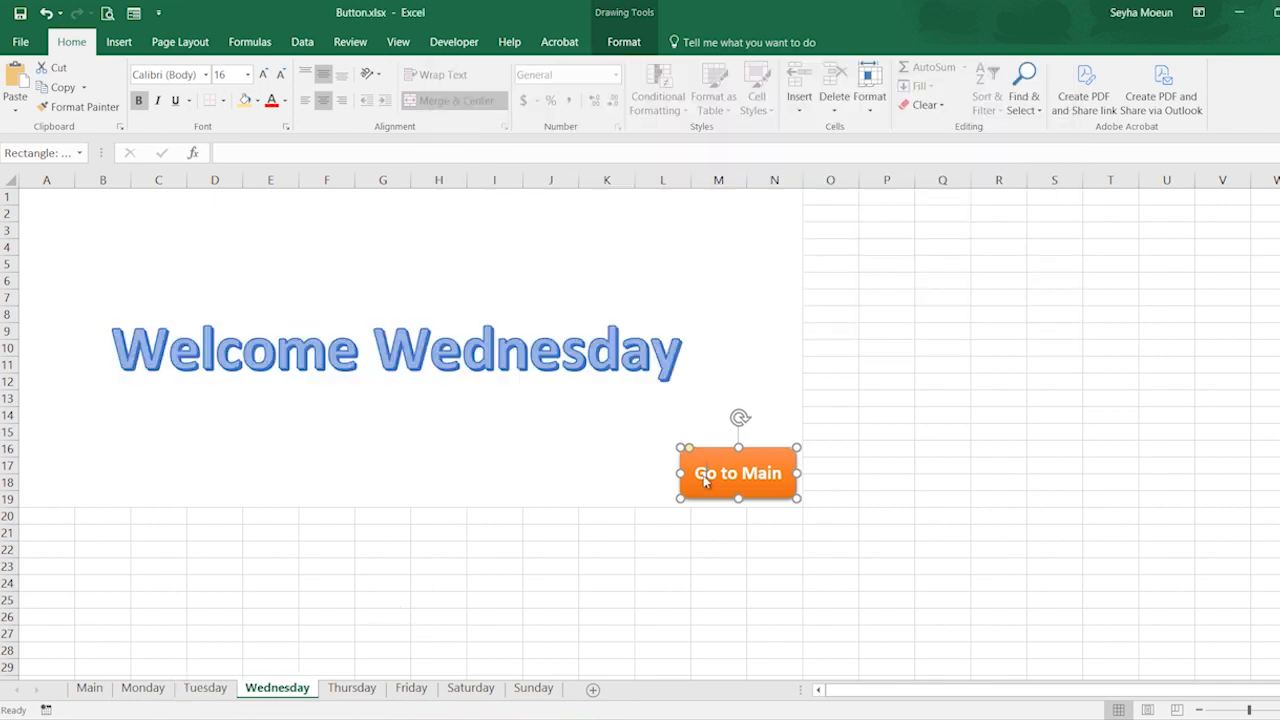
right_click(705, 481)
left_click(742, 370)
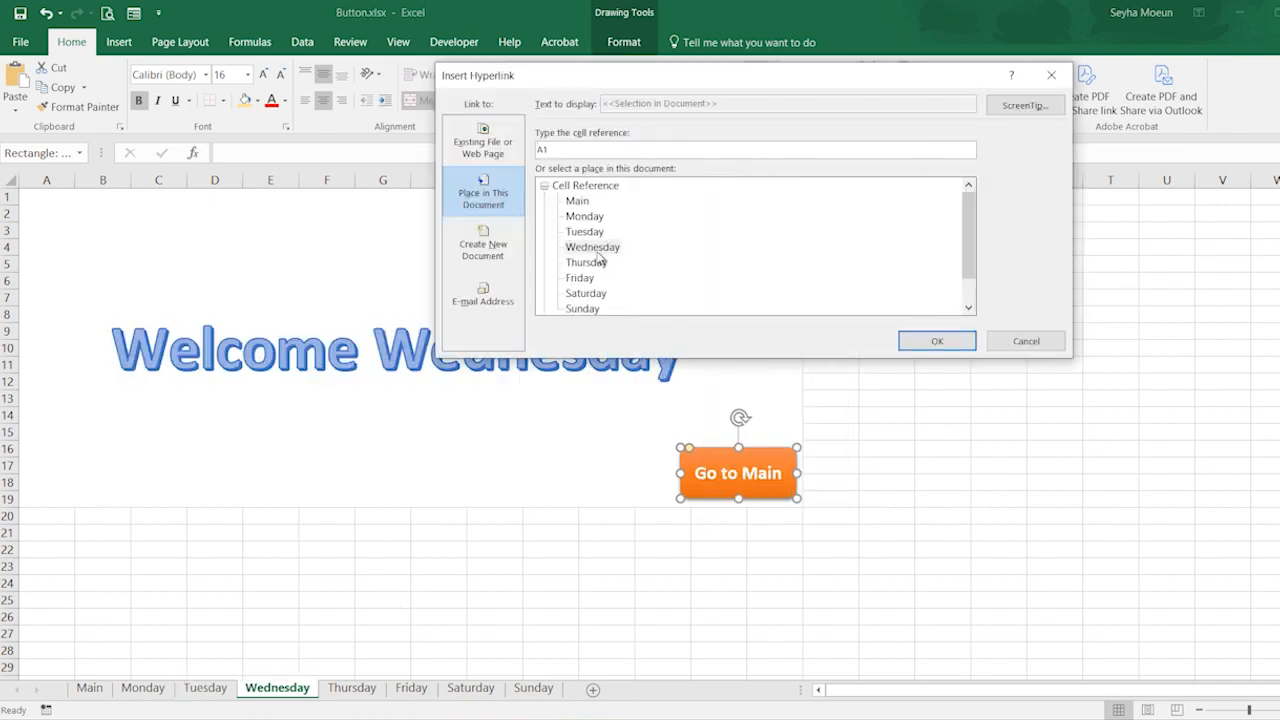
left_click(594, 249)
left_click(937, 341)
left_click(352, 689)
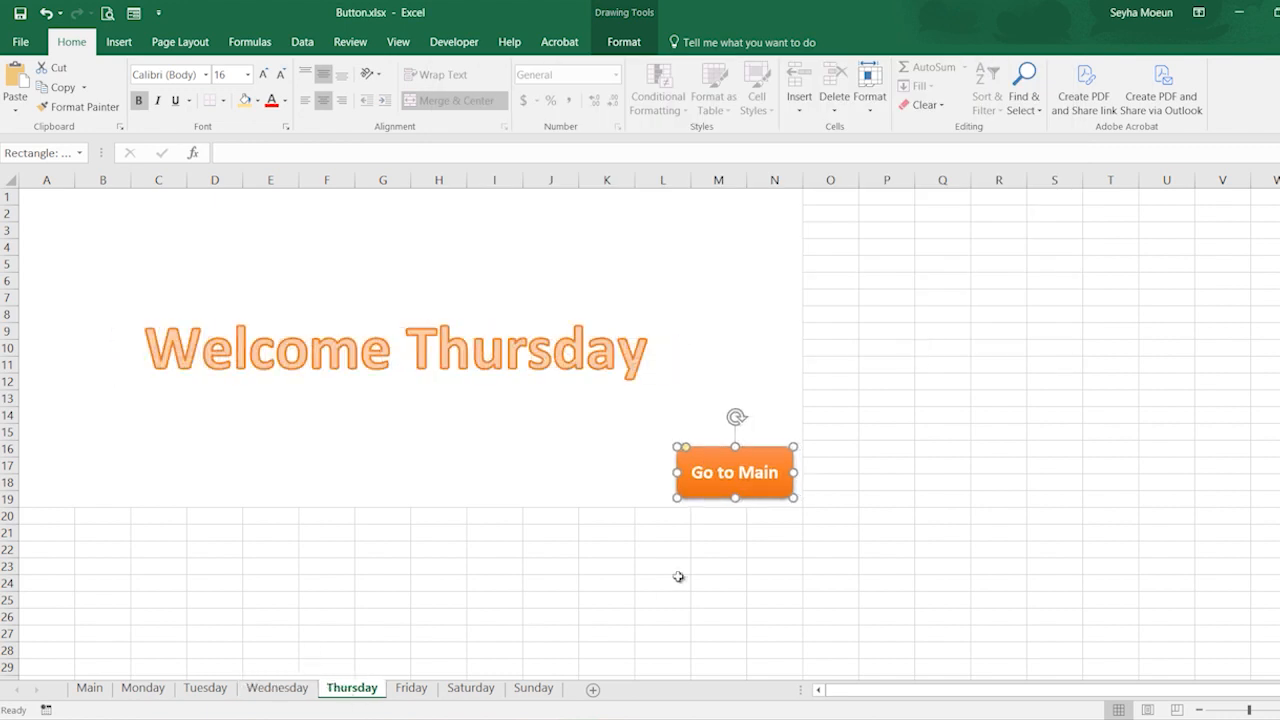
right_click(737, 491)
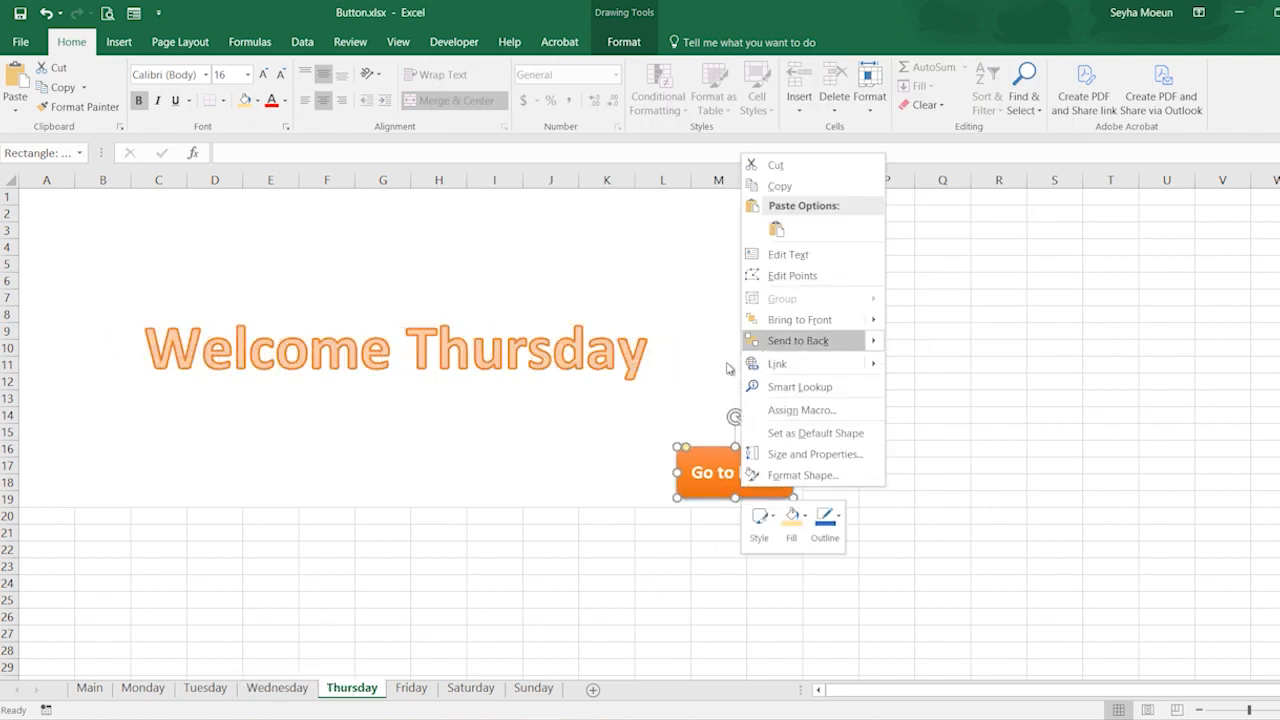
left_click(152, 697)
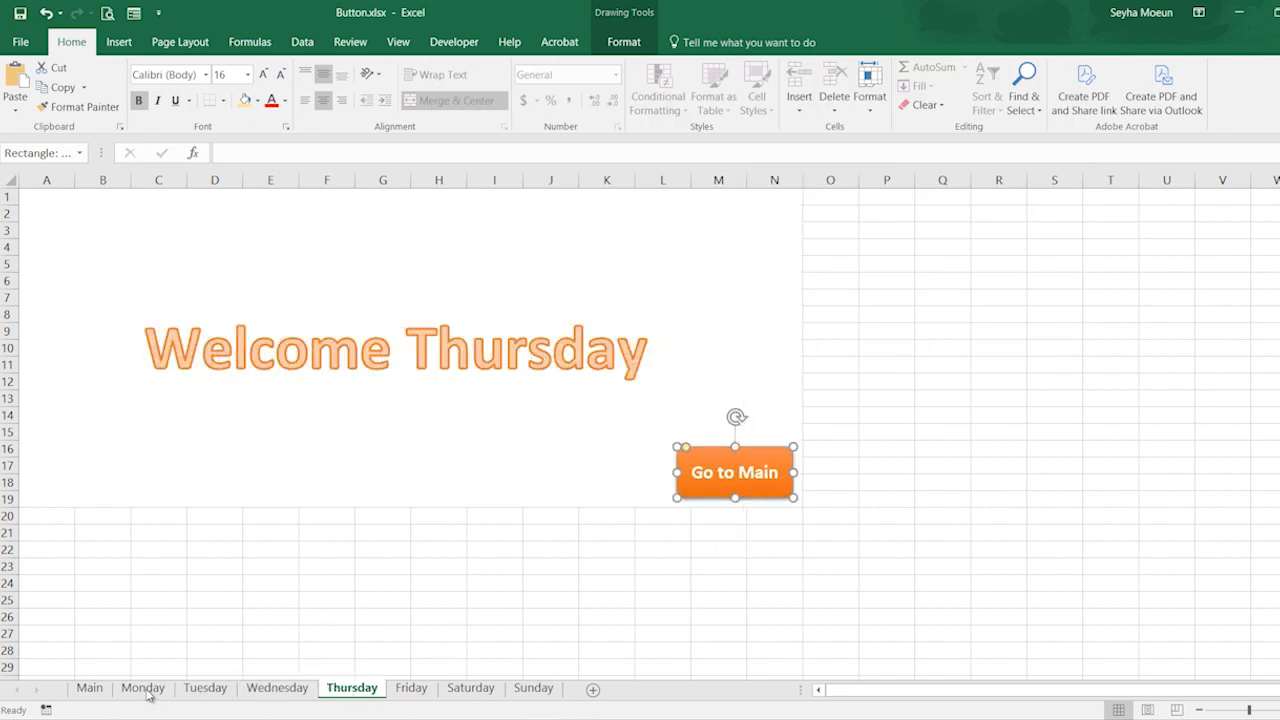
left_click(143, 690)
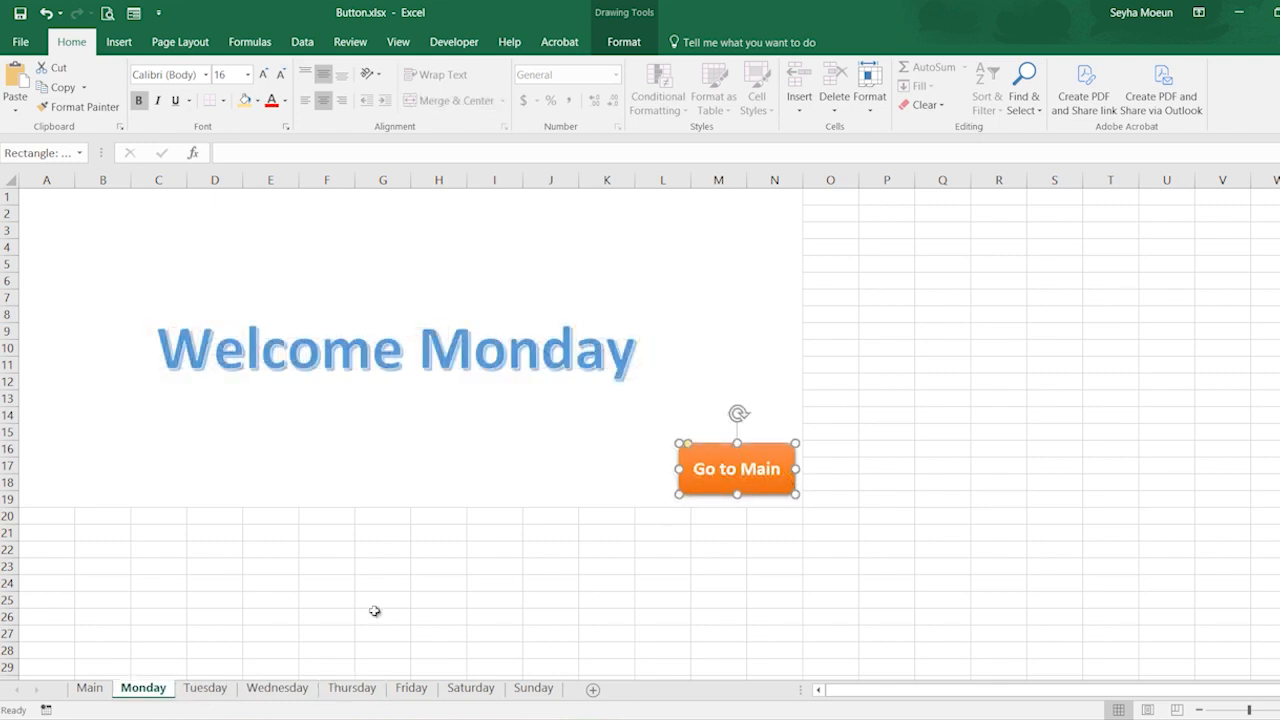
- Edit the Tuesday sheet's "Go to Main" button link so it targets cell A1 of the Main sheet
left_click(205, 688)
right_click(738, 491)
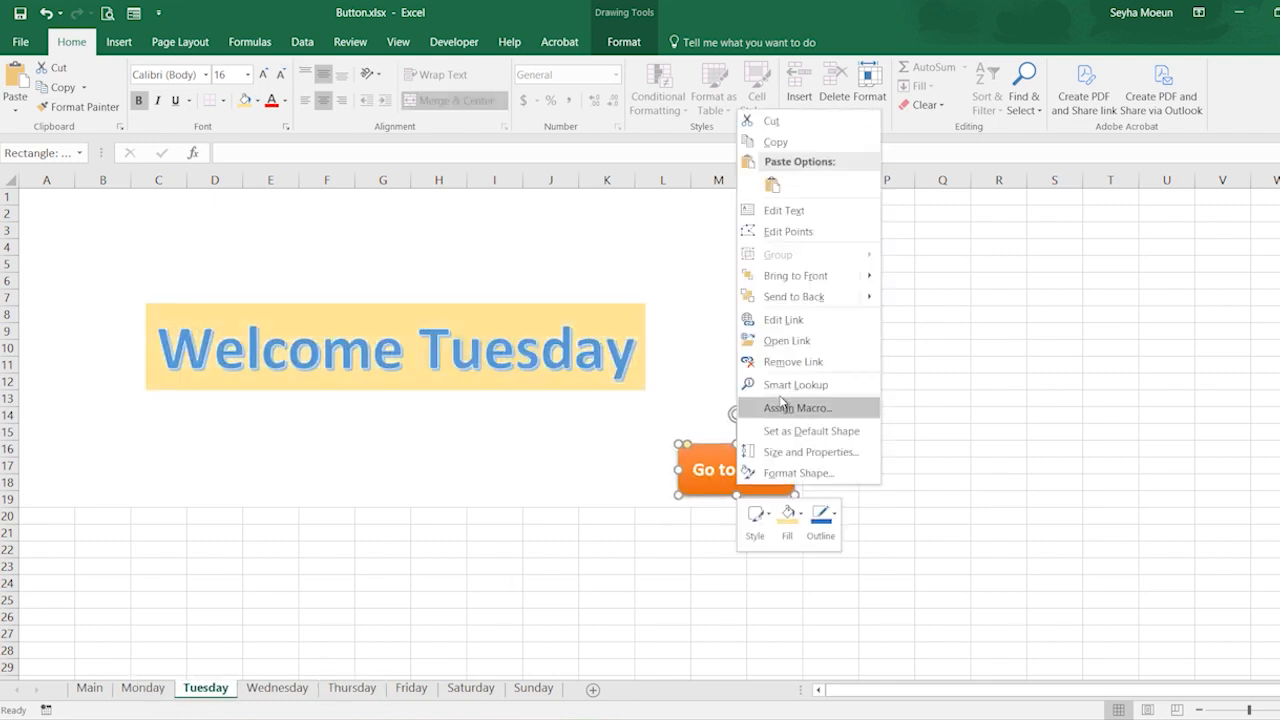
left_click(775, 320)
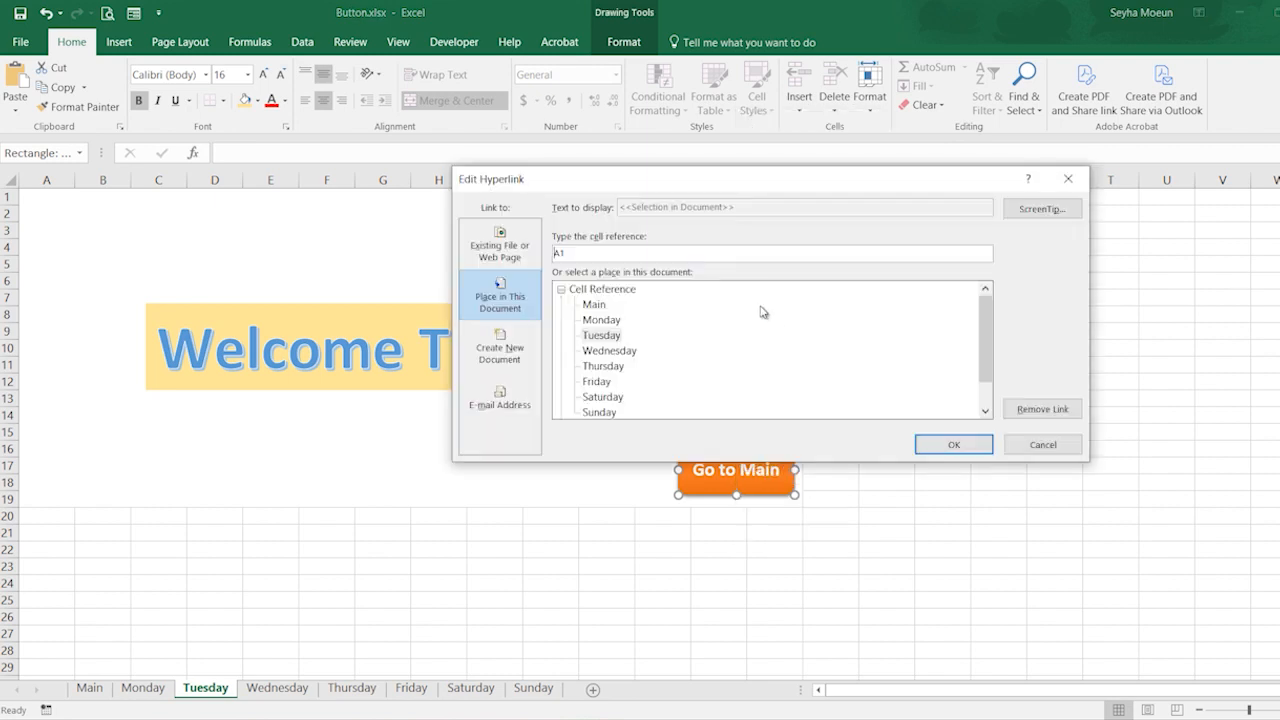
left_click(594, 304)
left_click(954, 442)
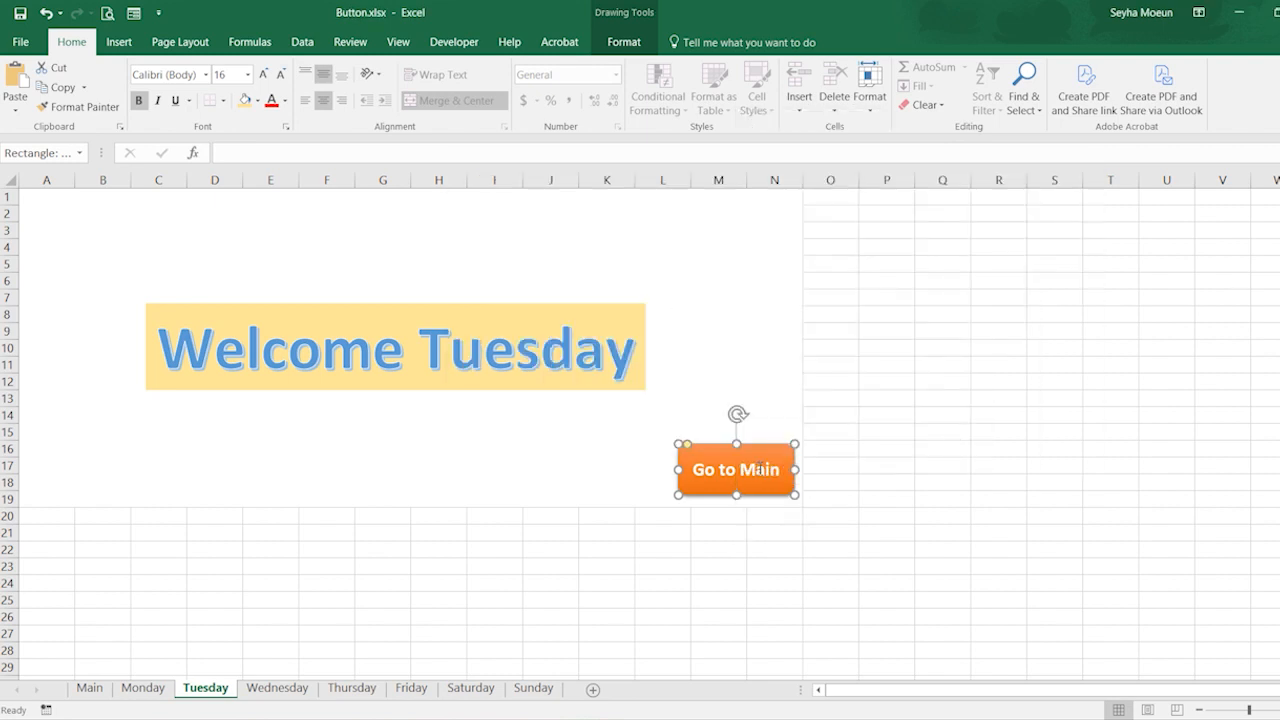
- Edit the Wednesday sheet's "Go to Main" button link so it targets cell A1 of the Main sheet
left_click(297, 689)
left_click(780, 584)
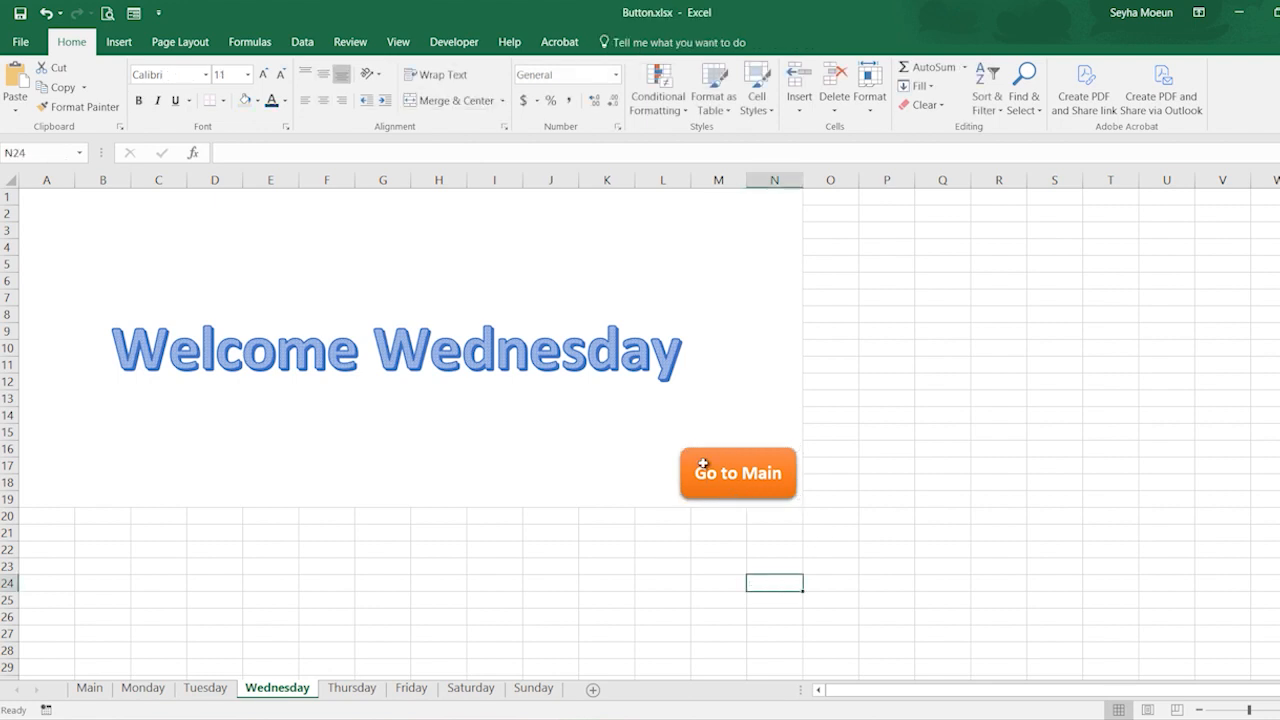
right_click(742, 488)
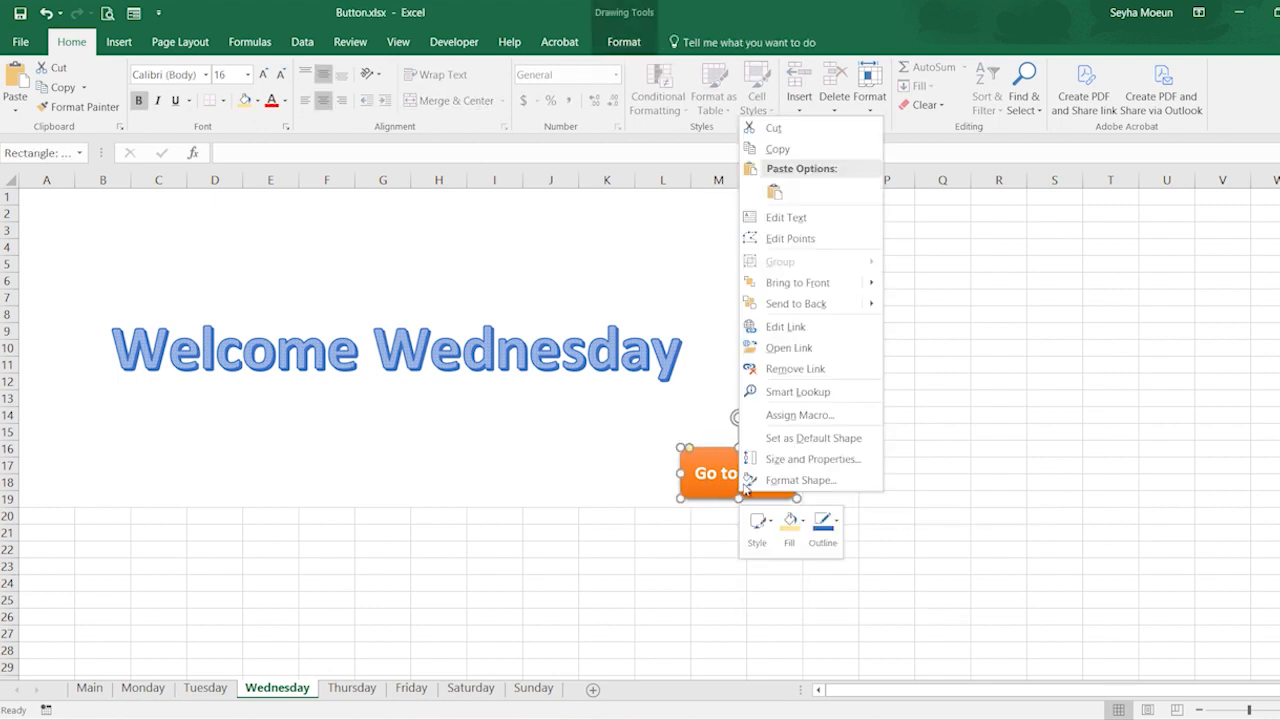
left_click(824, 332)
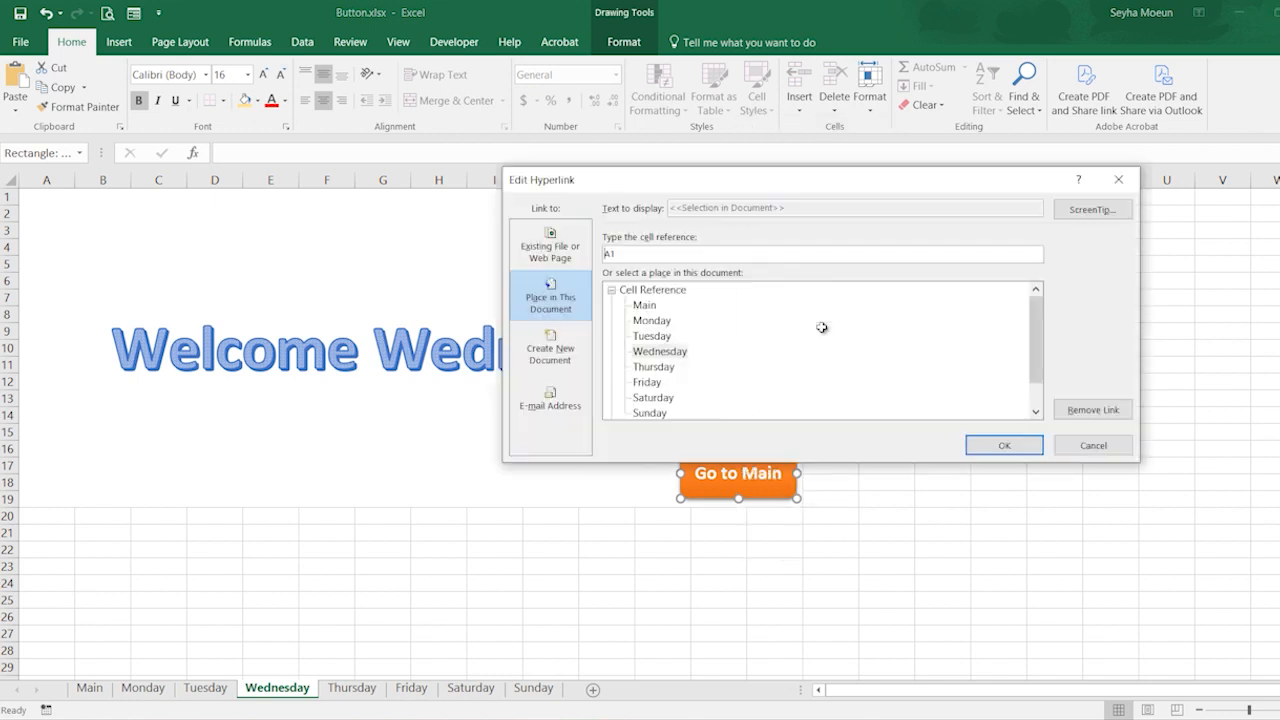
left_click(652, 304)
left_click(1038, 446)
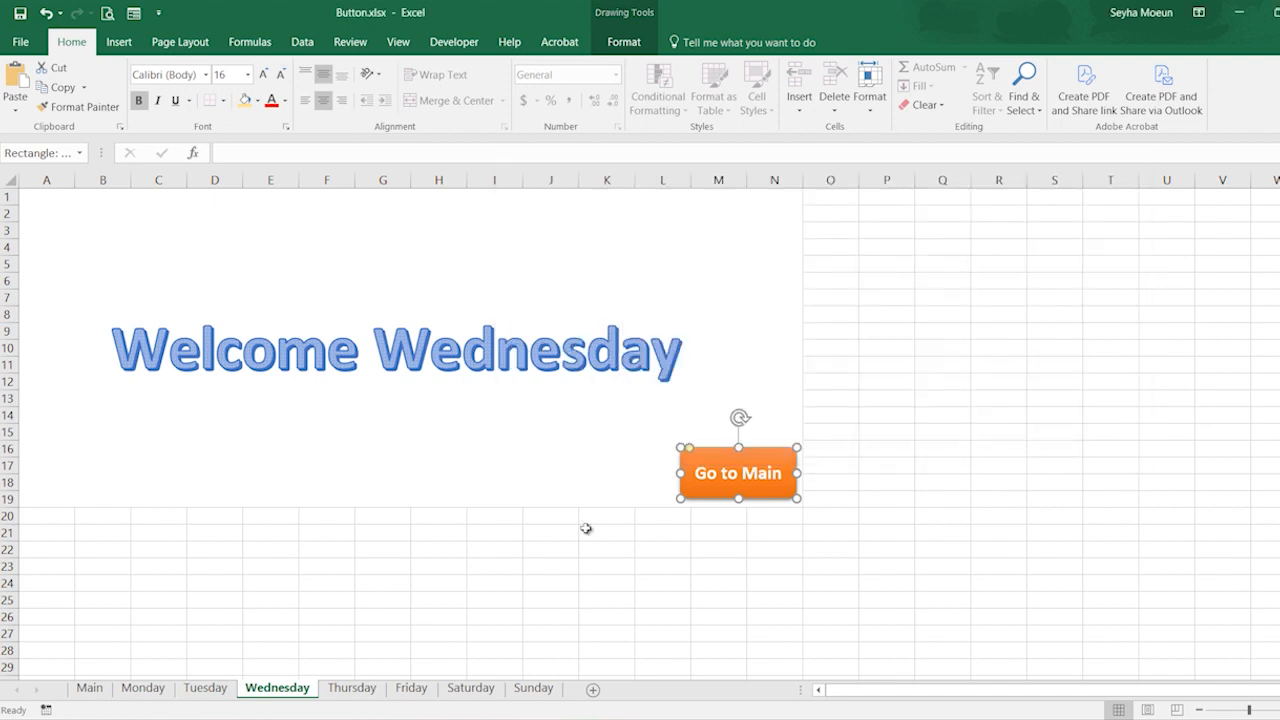
- Link the Thursday sheet's "Go to Main" button to cell A1 of the Main sheet
left_click(349, 688)
right_click(745, 478)
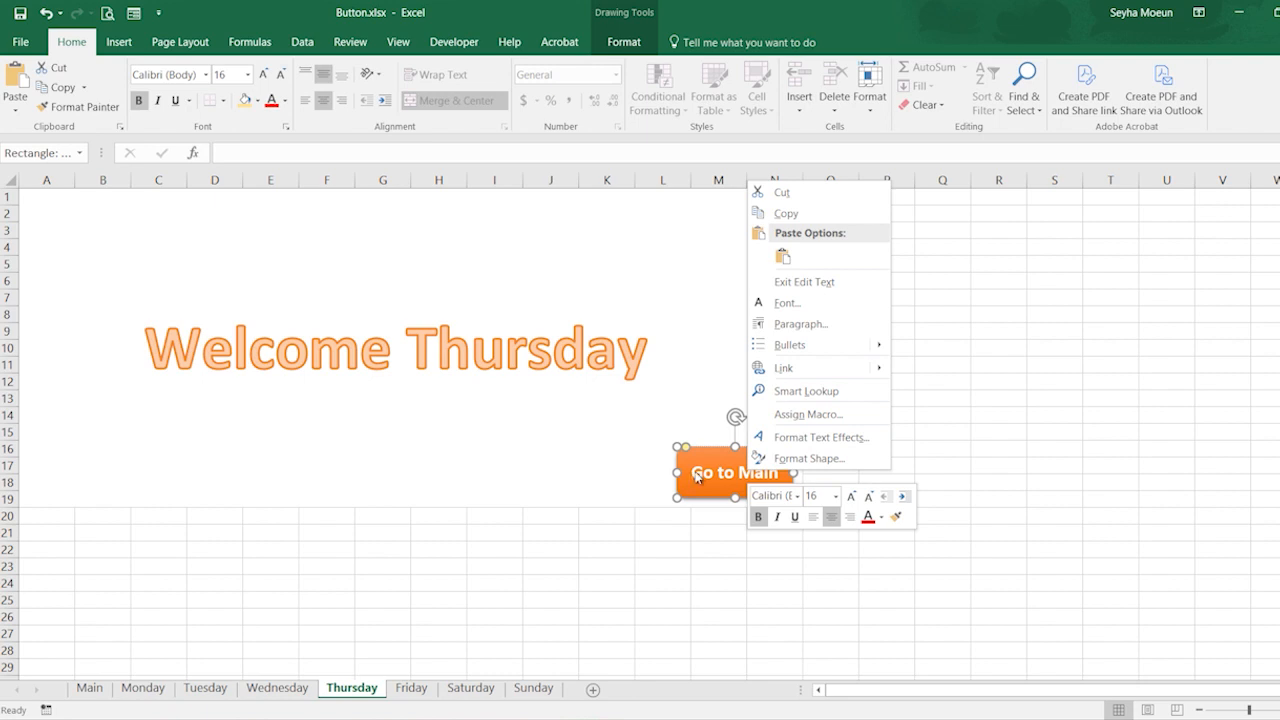
left_click(784, 368)
left_click(580, 201)
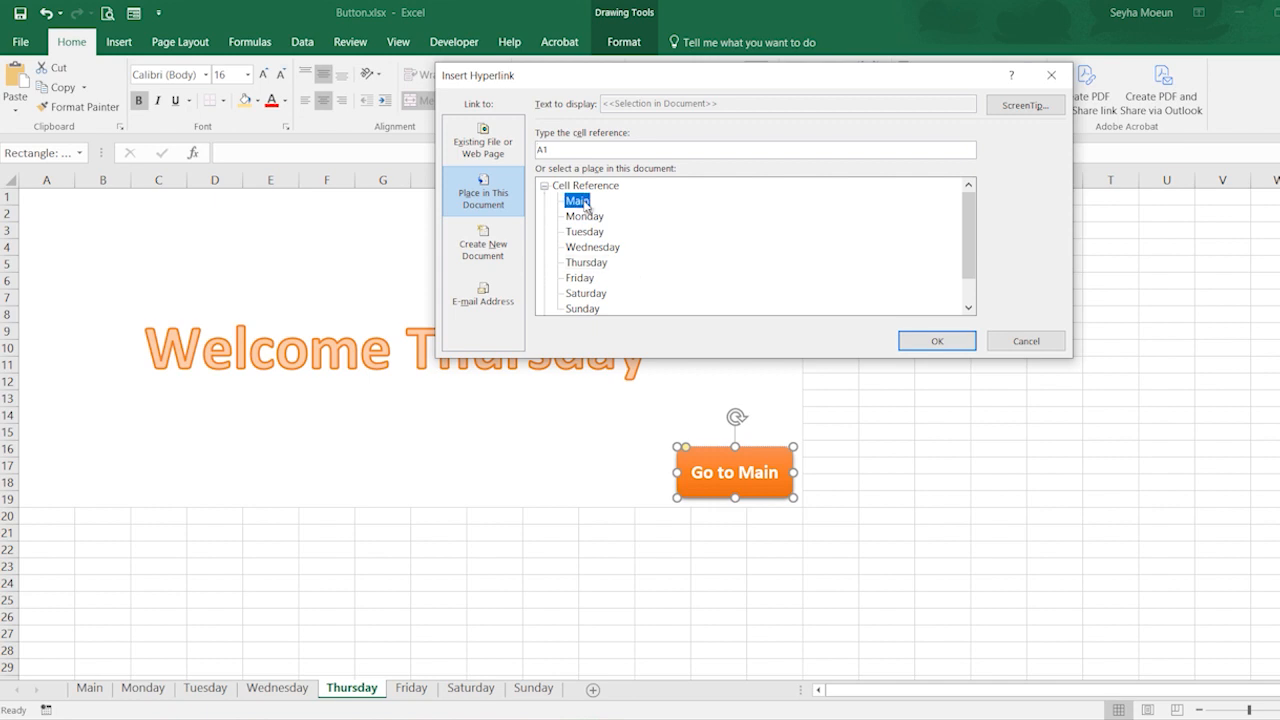
left_click(940, 343)
- Link the Friday sheet's "Go to Main" button to cell A1 of the Main sheet
left_click(411, 688)
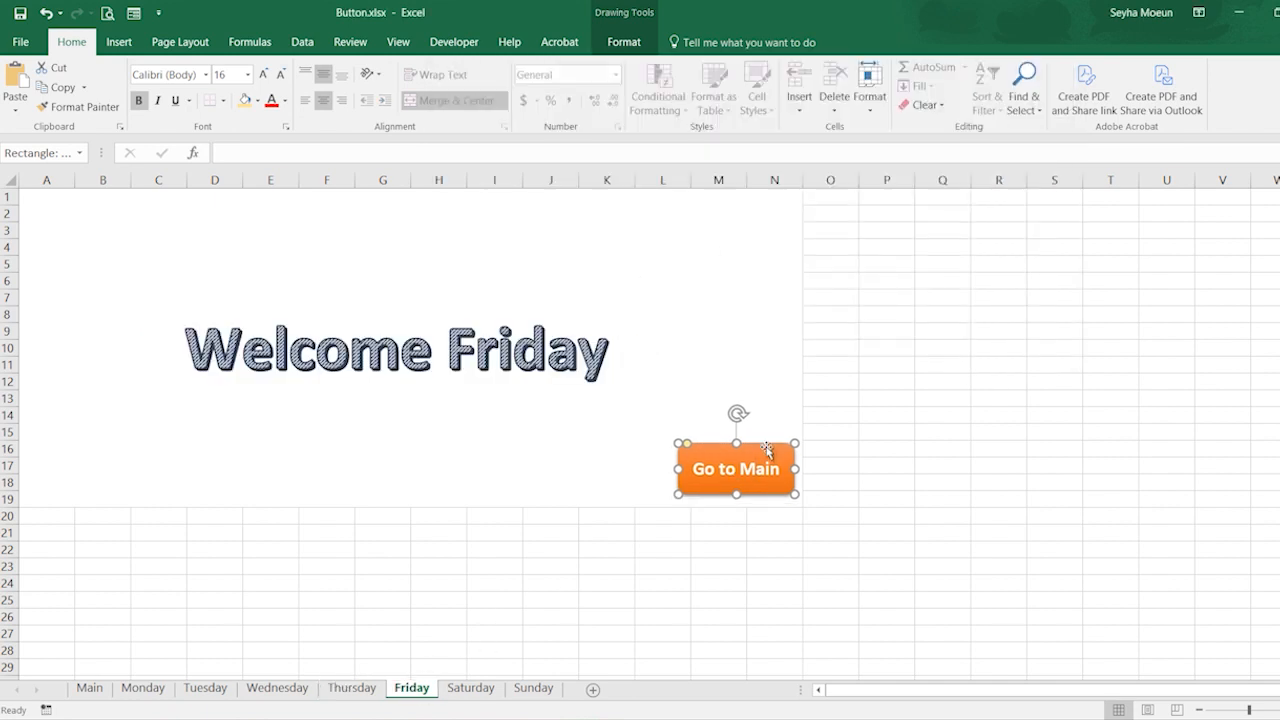
right_click(745, 484)
left_click(782, 376)
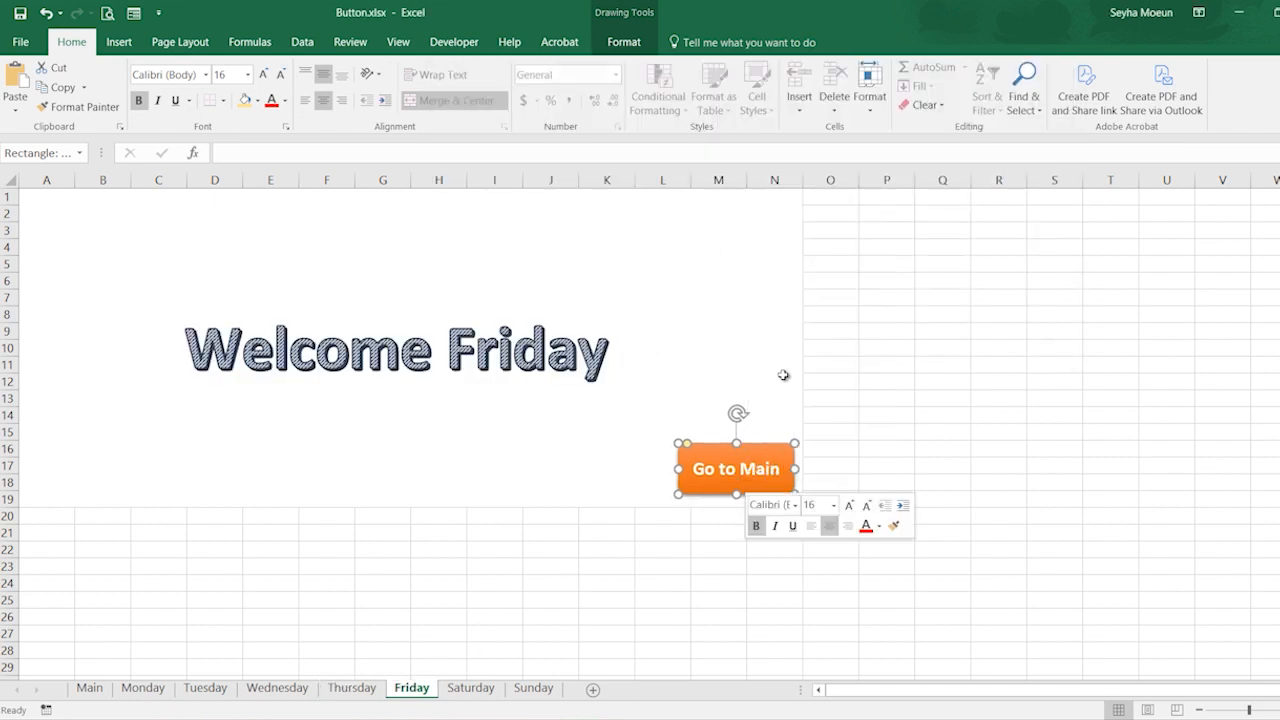
left_click(580, 201)
left_click(937, 341)
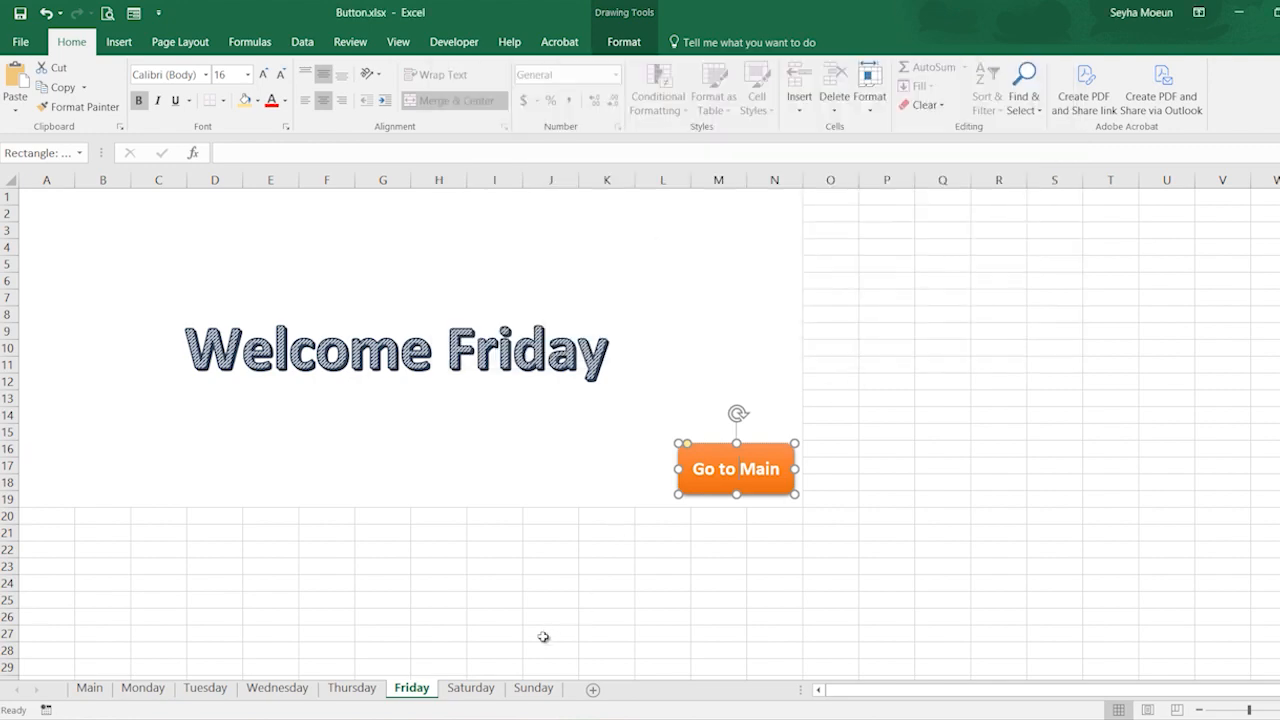
- Link the Saturday sheet's "Go to Main" button to cell A1 of the Main sheet
left_click(500, 687)
right_click(736, 460)
left_click(768, 335)
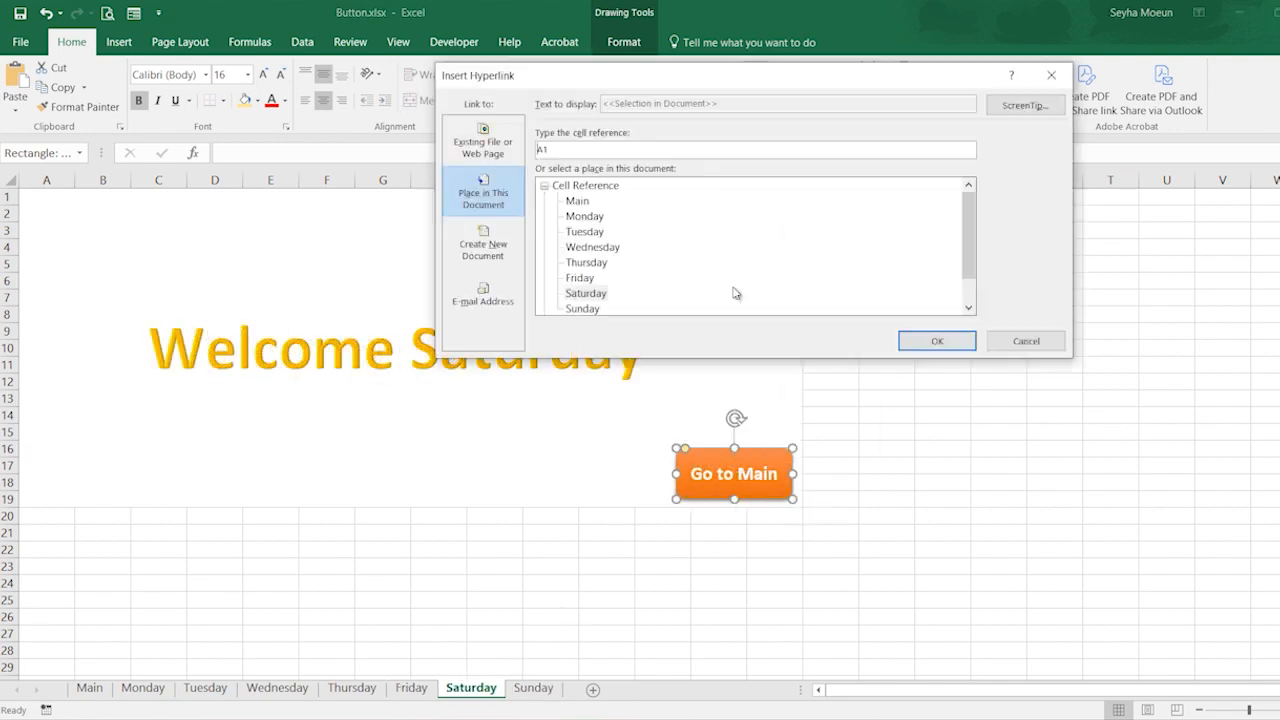
left_click(580, 201)
left_click(937, 341)
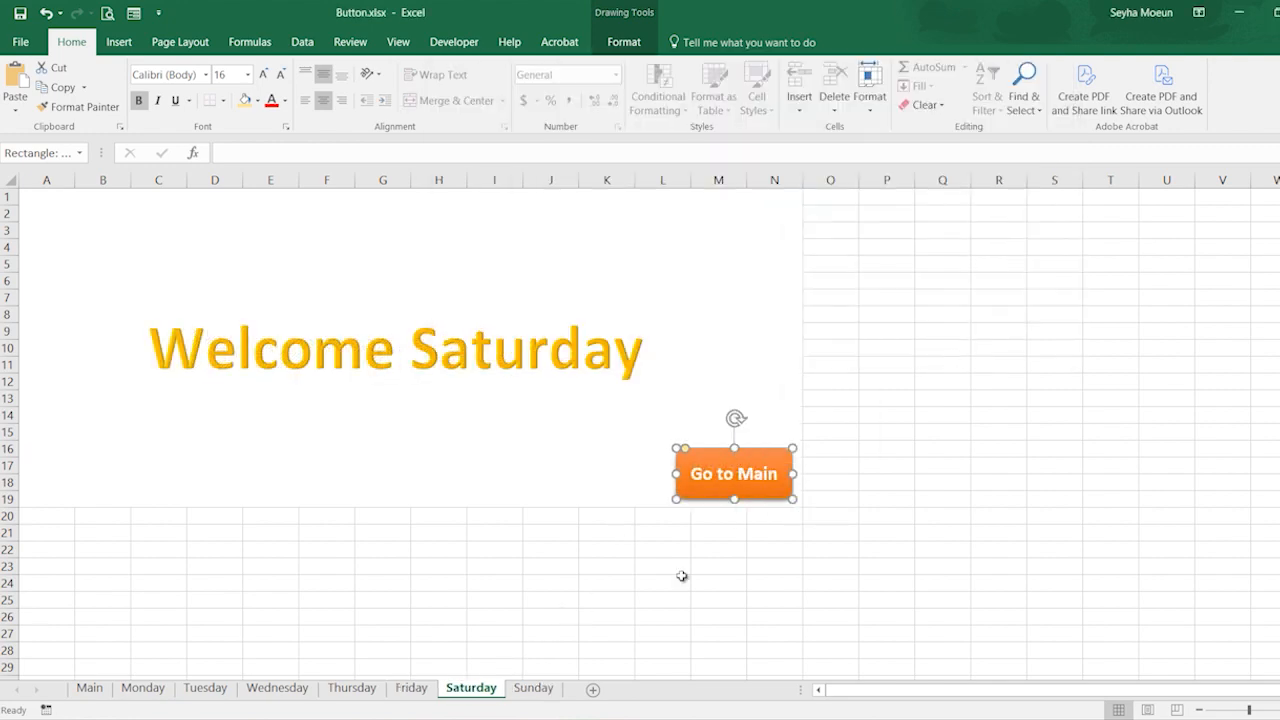
- Link the Sunday sheet's "Go to Main" button to cell A1 of the Main sheet, then deselect the button
left_click(535, 688)
right_click(740, 476)
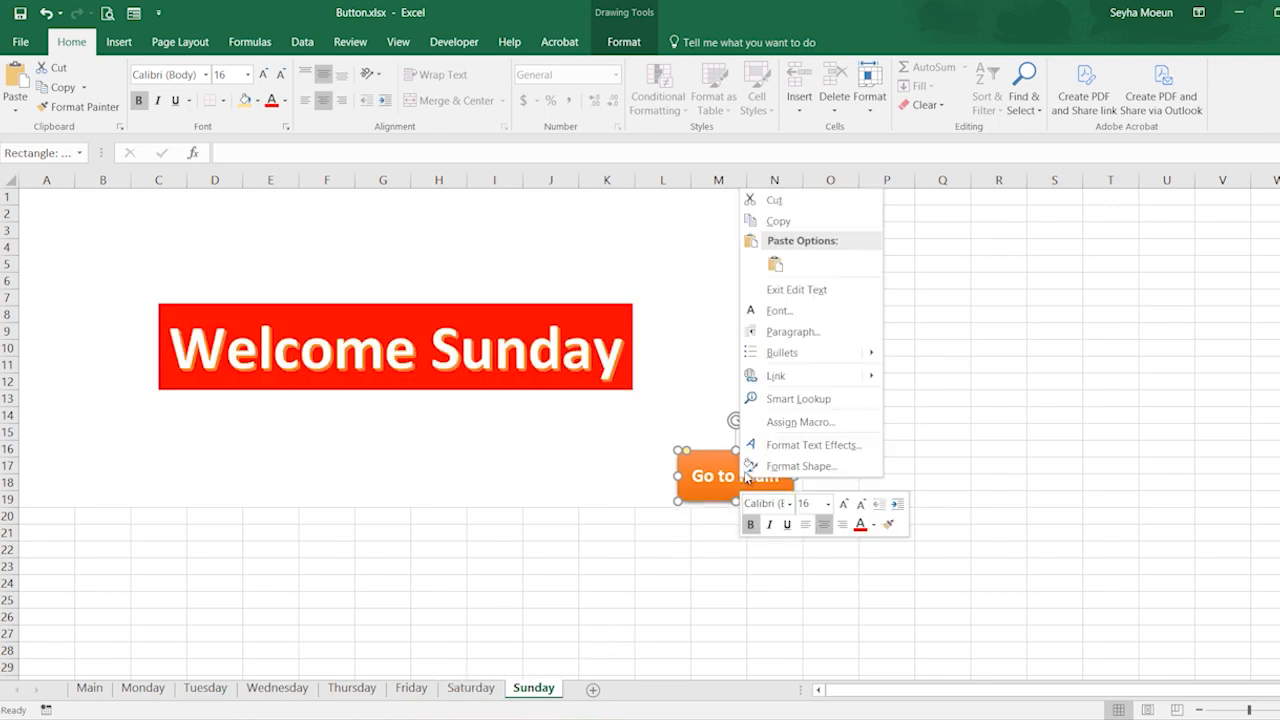
left_click(770, 375)
left_click(578, 201)
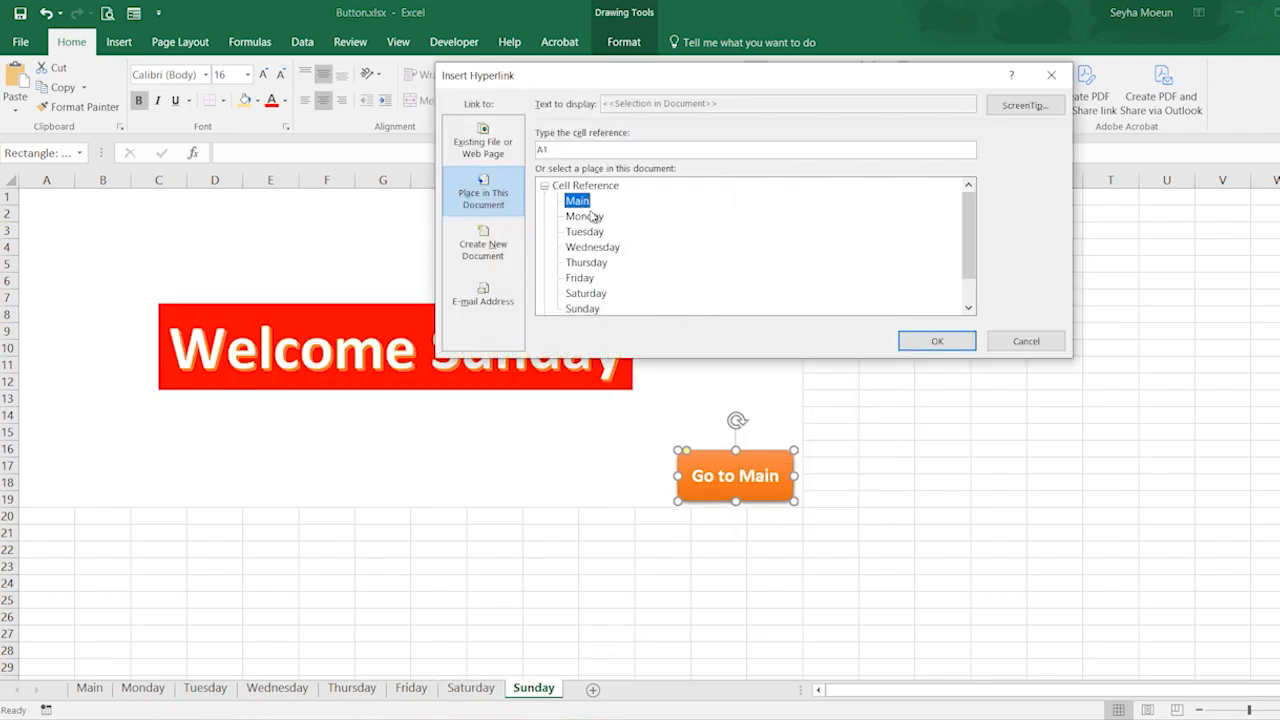
left_click(937, 341)
left_click(889, 598)
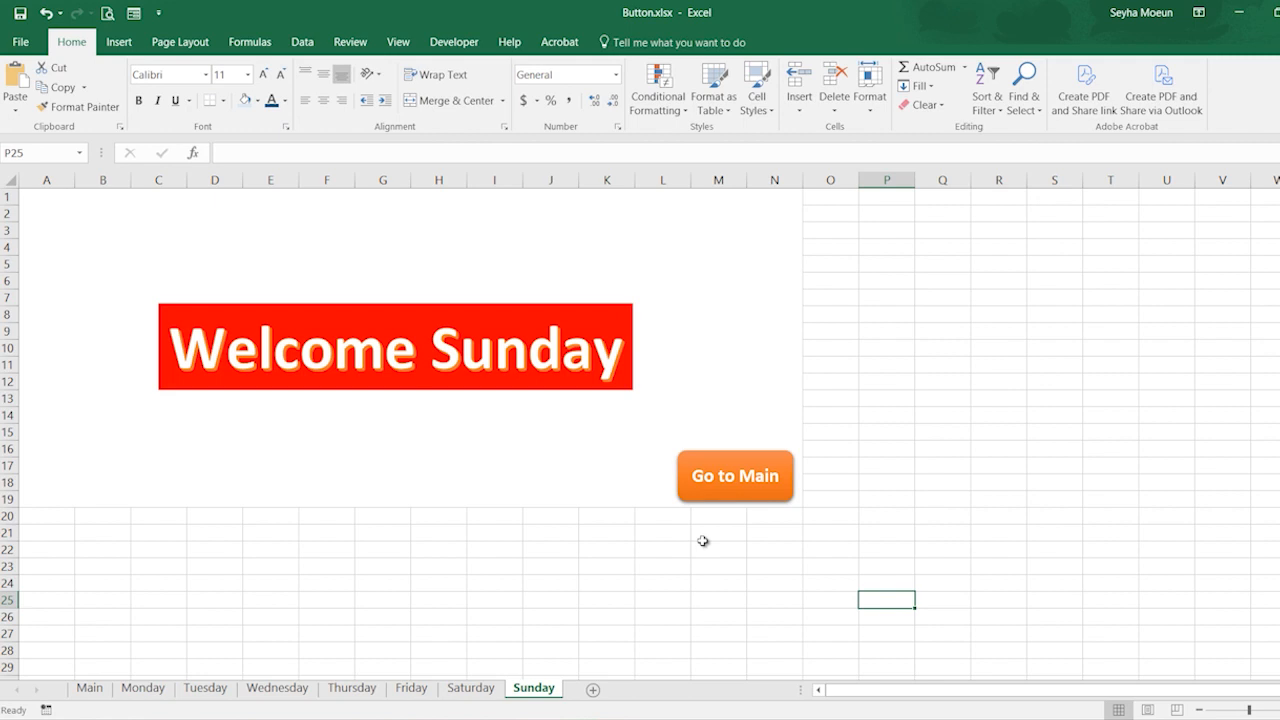
- Test Sunday's "Go to Main" link, then follow the Monday through Thursday buttons and return to Main from each sheet
left_click(725, 494)
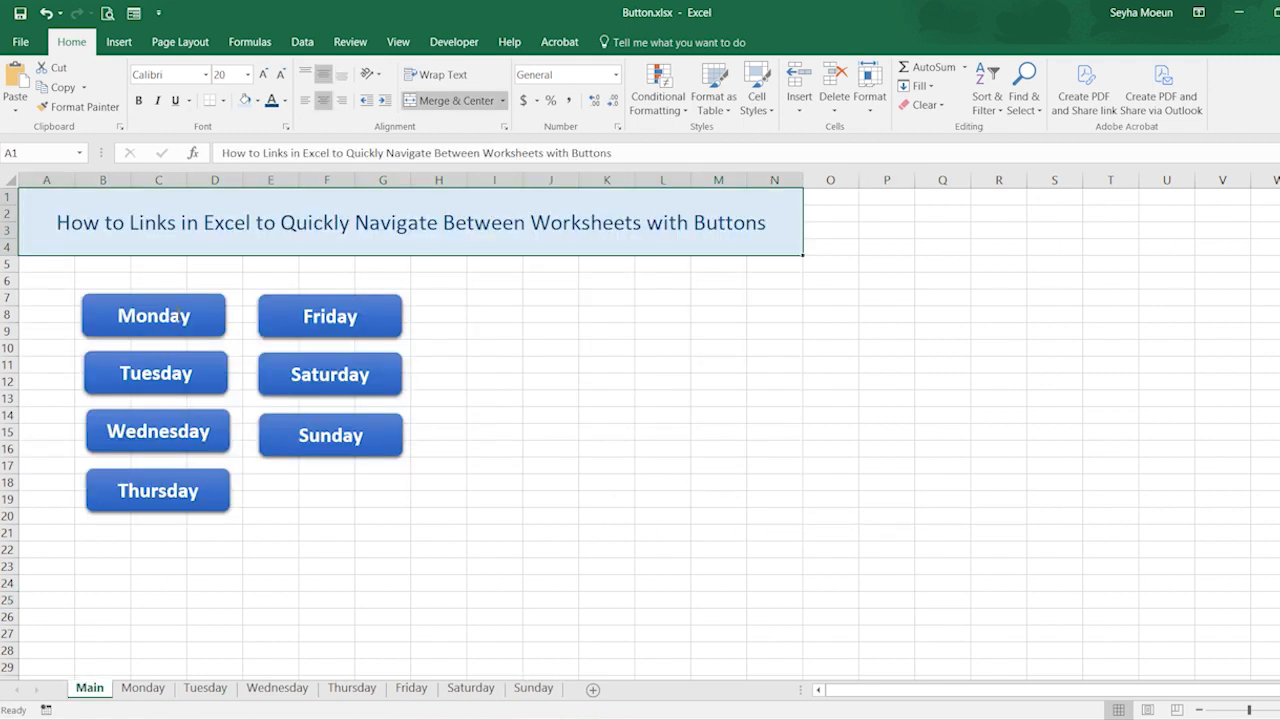
left_click(175, 335)
left_click(725, 494)
left_click(205, 372)
left_click(731, 491)
left_click(177, 431)
left_click(775, 493)
left_click(163, 507)
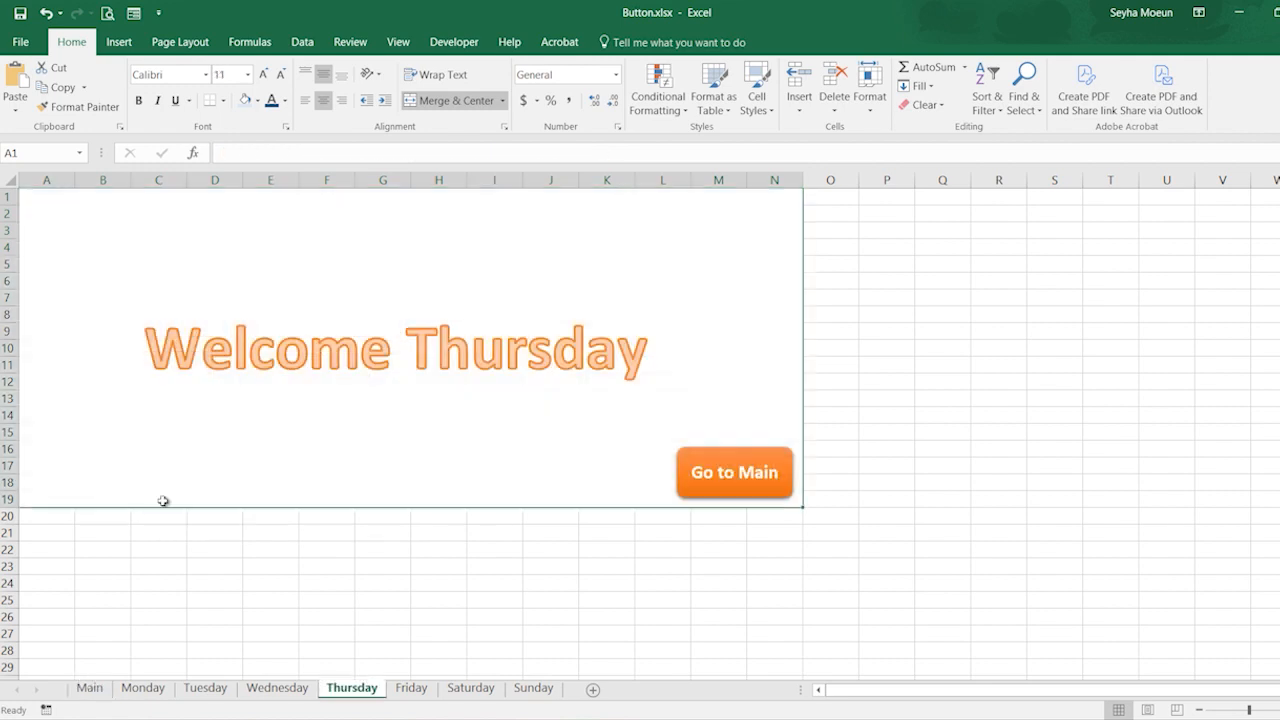
left_click(720, 494)
- Test the Friday, Saturday and Sunday buttons on Main, returning from each sheet through its "Go to Main" button
left_click(272, 333)
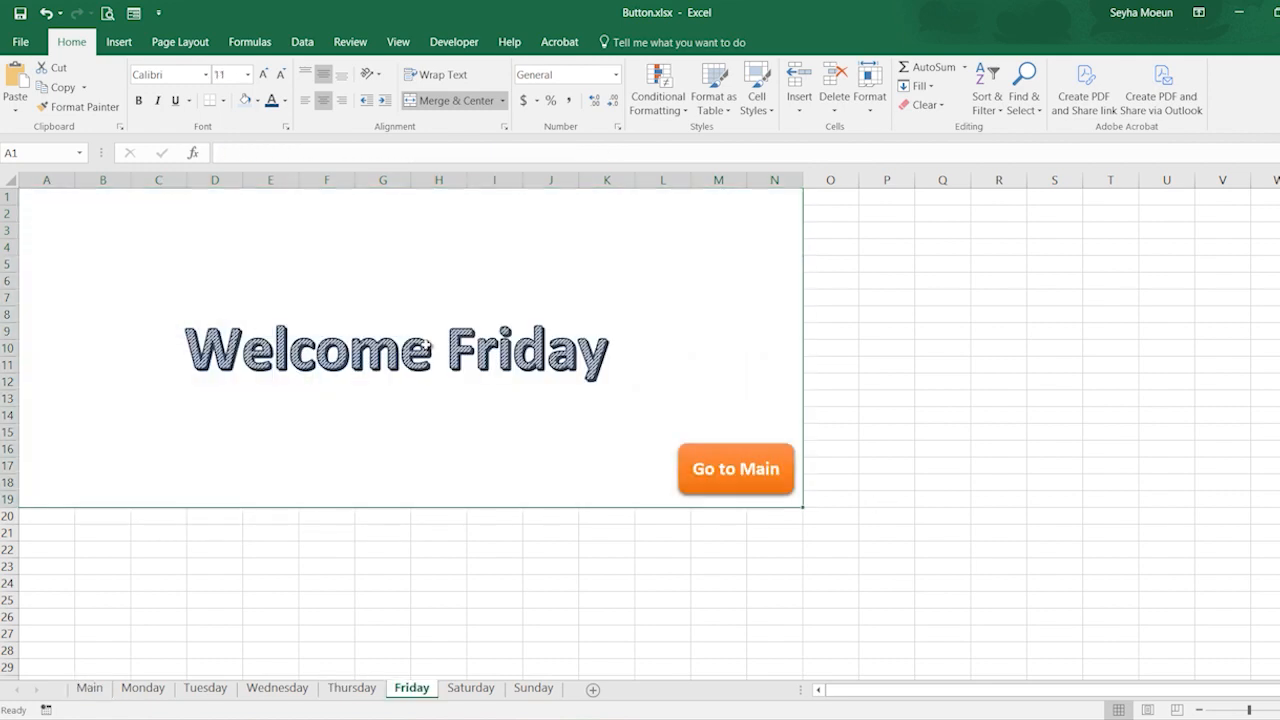
left_click(754, 490)
left_click(282, 382)
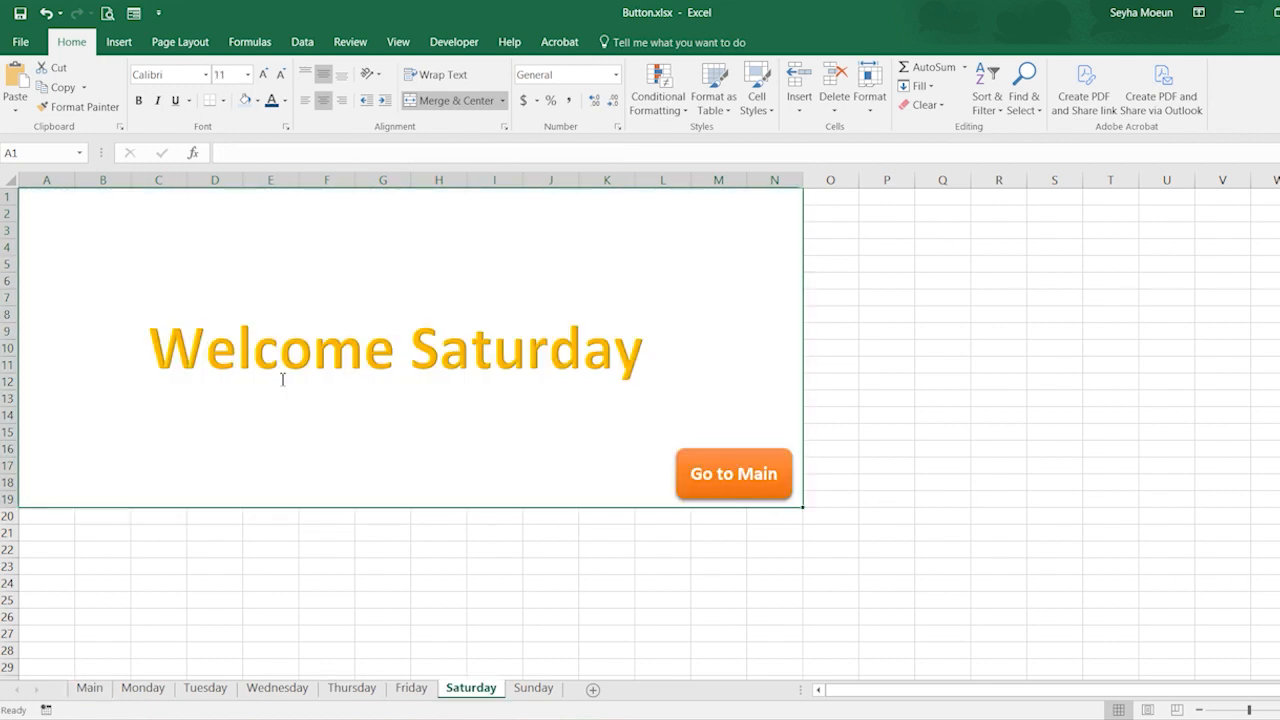
left_click(737, 488)
left_click(322, 436)
left_click(783, 494)
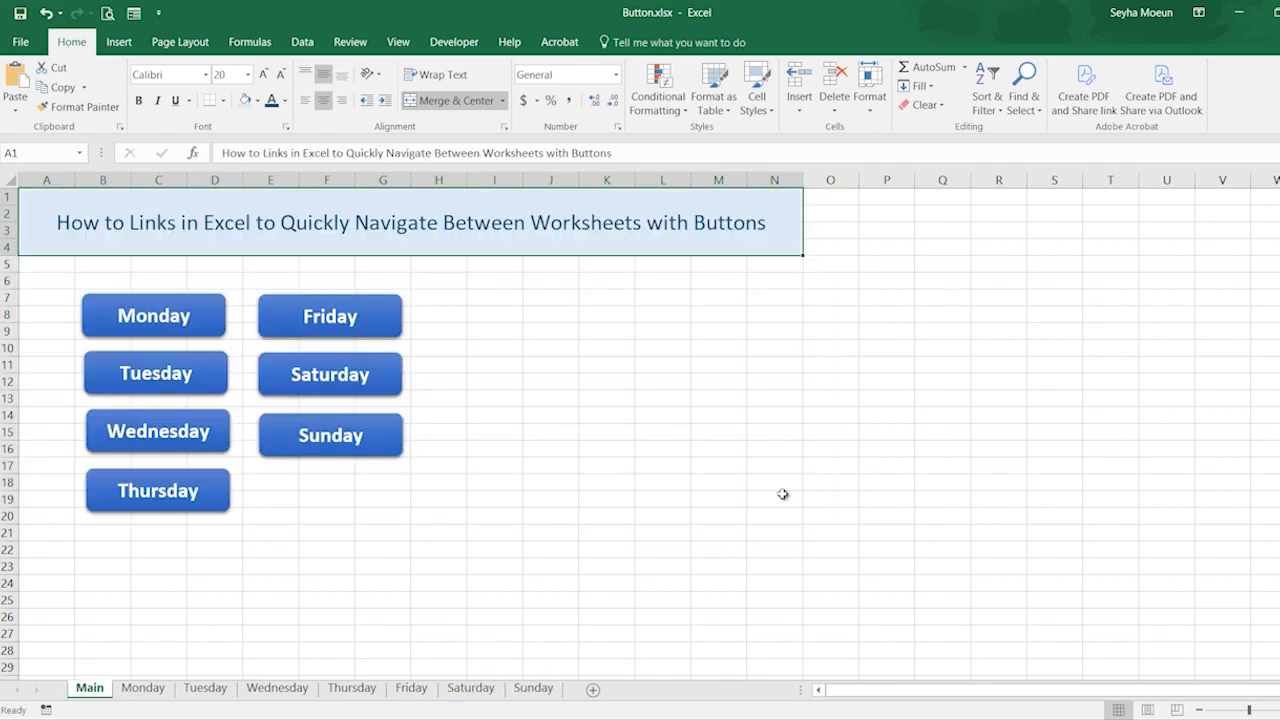
left_click(783, 494)
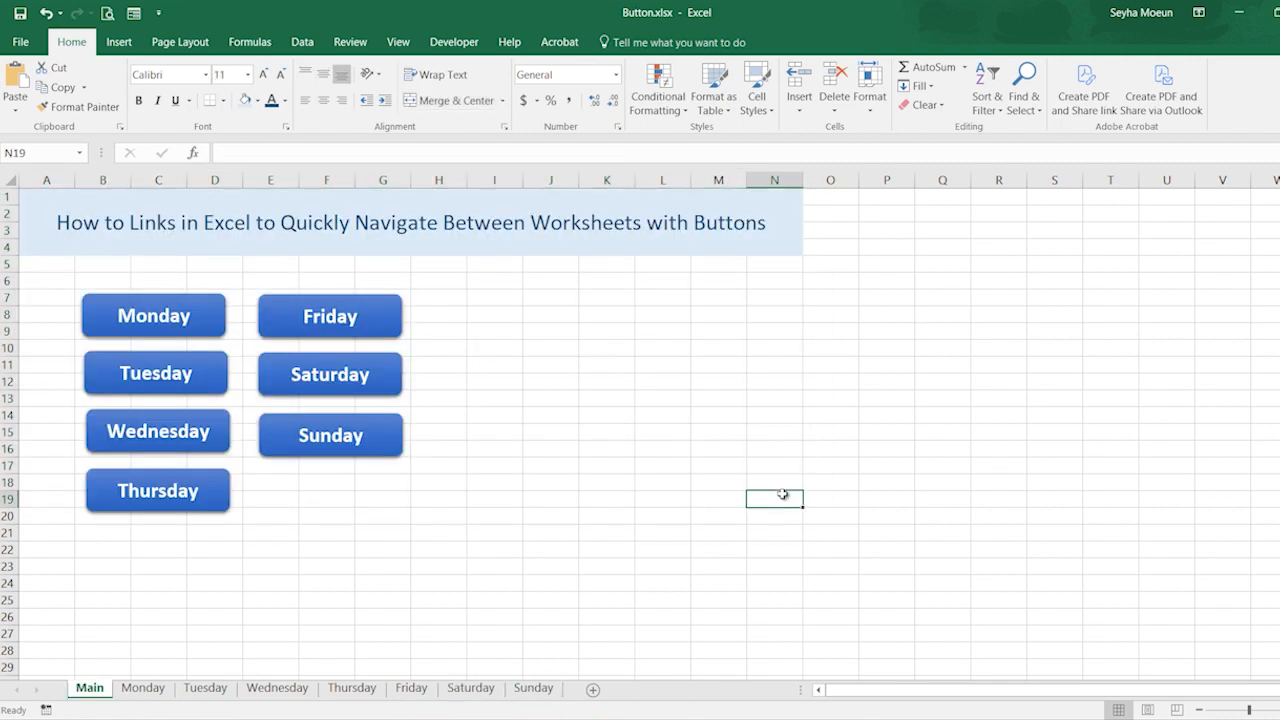